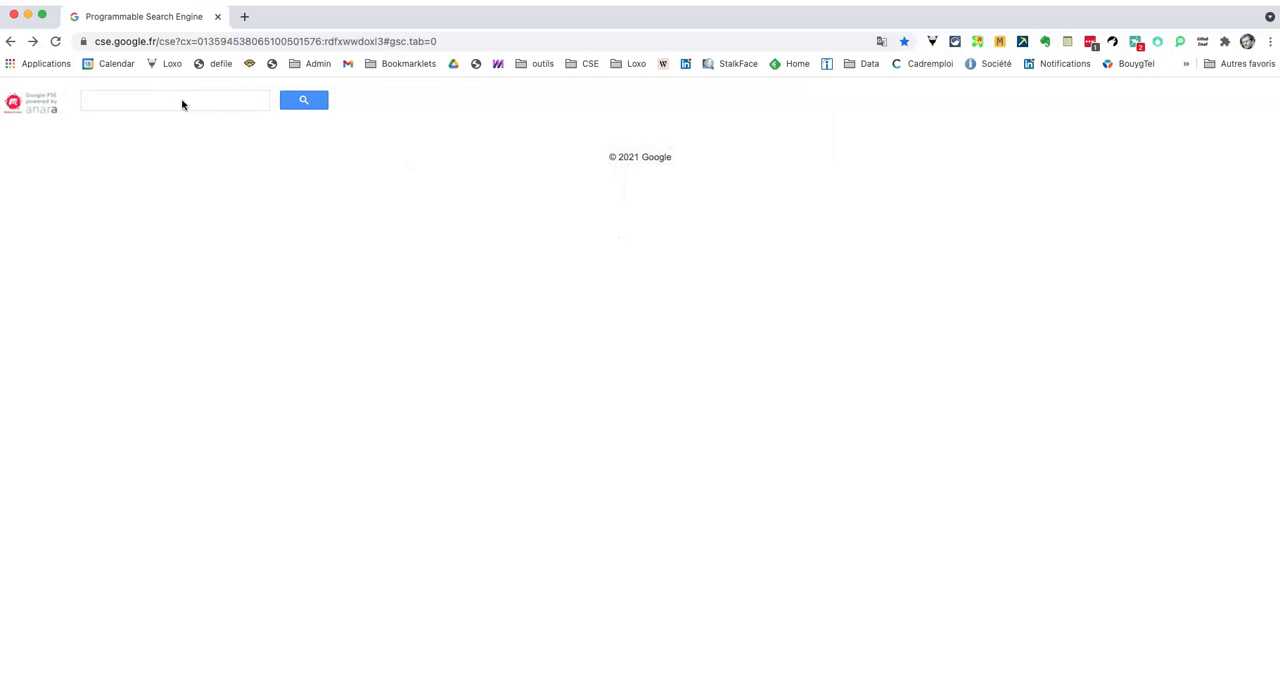
# Step: Search the Meetup search engine for "nodejs" and restrict the results to Paris
pyautogui.write('node')
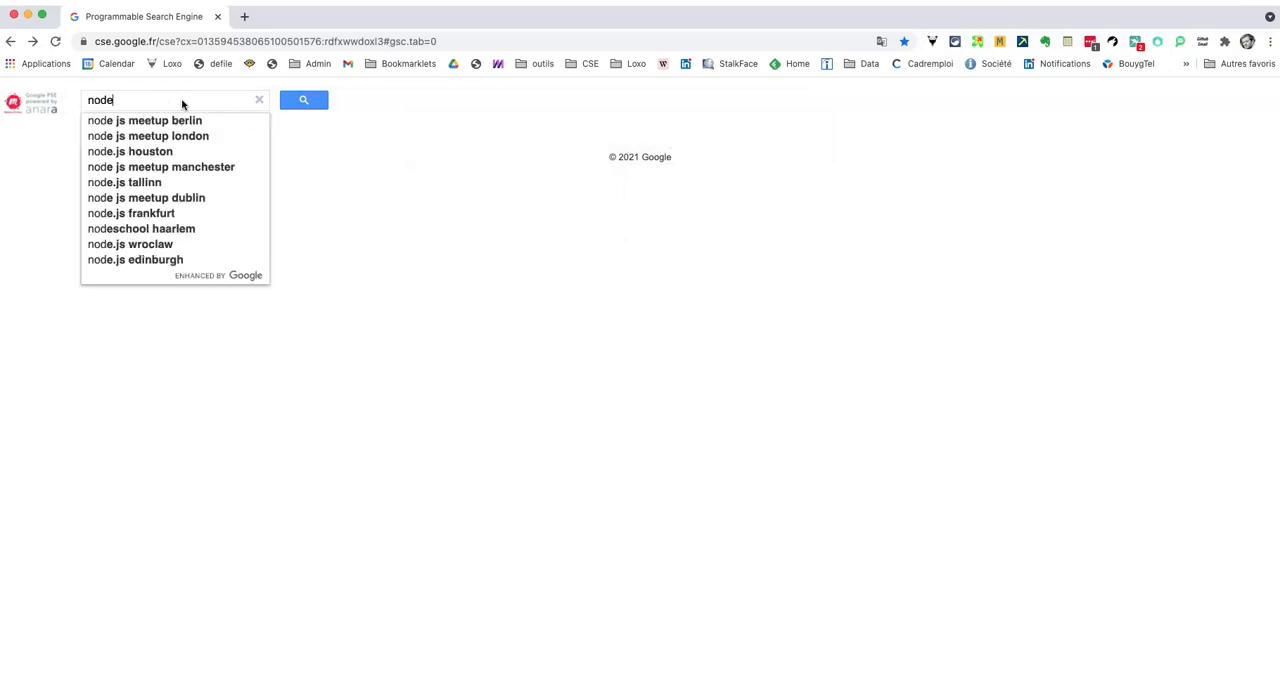
pyautogui.write('js')
pyautogui.press('Return')
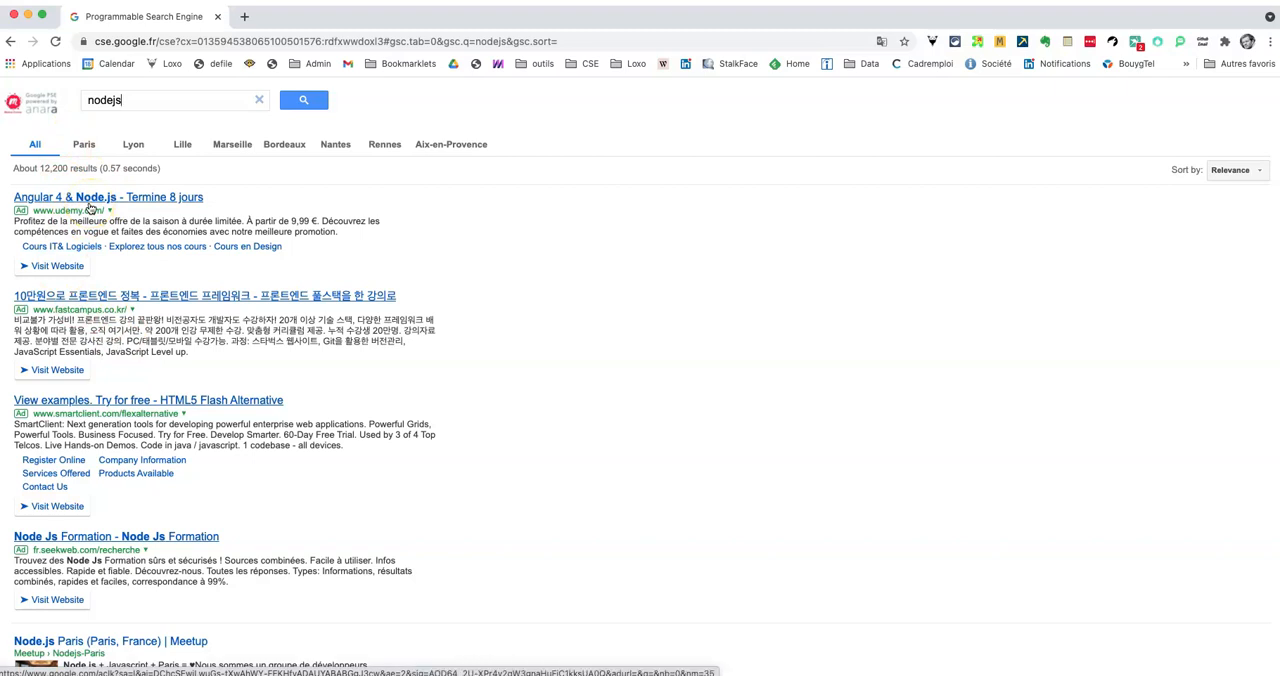
pyautogui.click(85, 146)
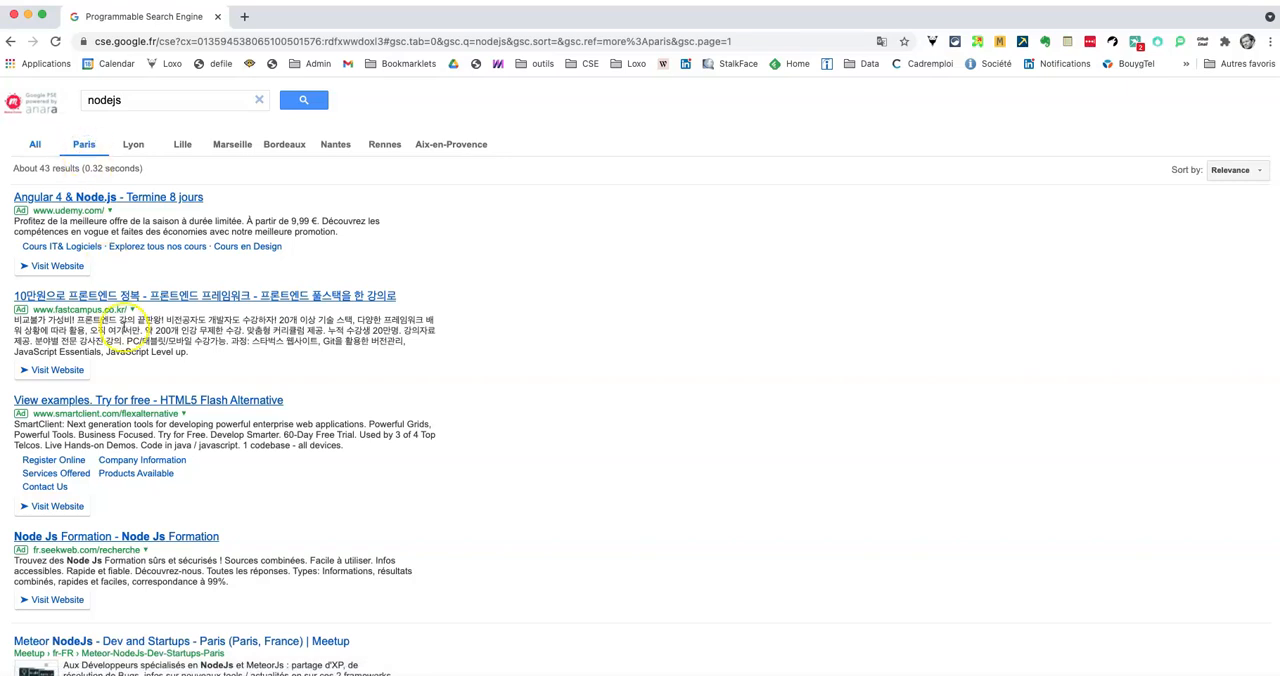
# Step: Open the Node.js Paris Meetup group from the search results in a new tab
pyautogui.scroll(-2, 128, 330)
pyautogui.scroll(2, 125, 260)
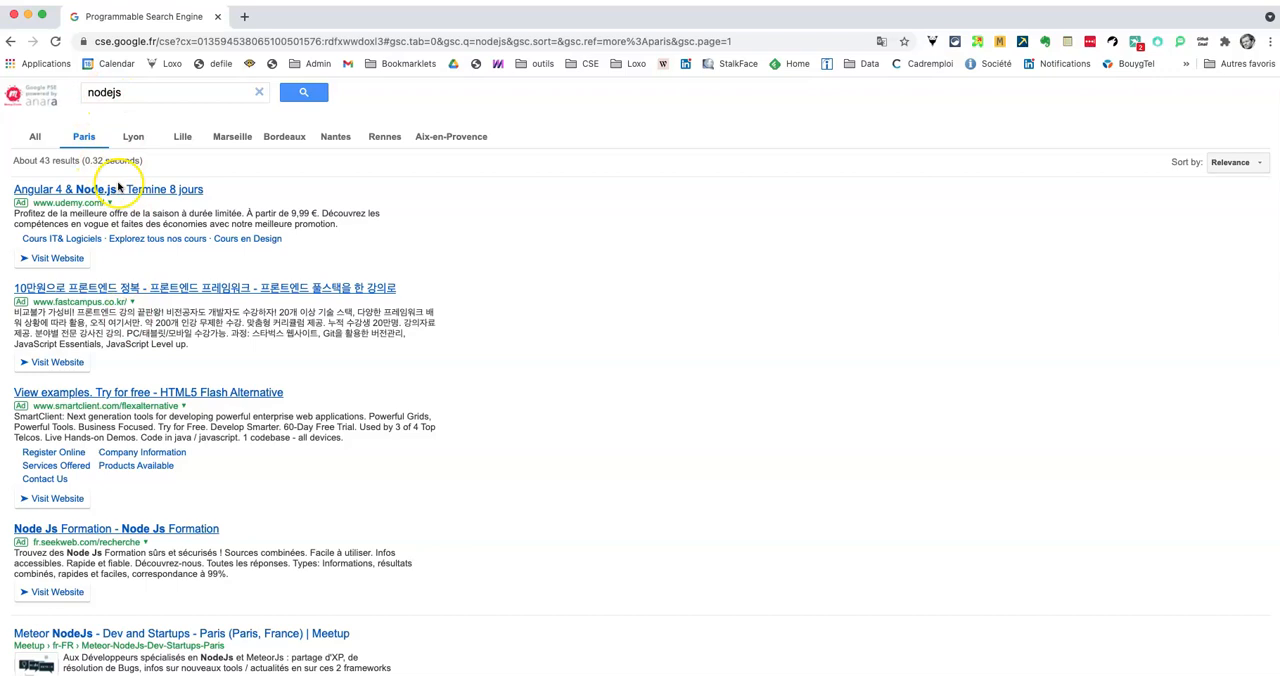
pyautogui.scroll(-4, 115, 222)
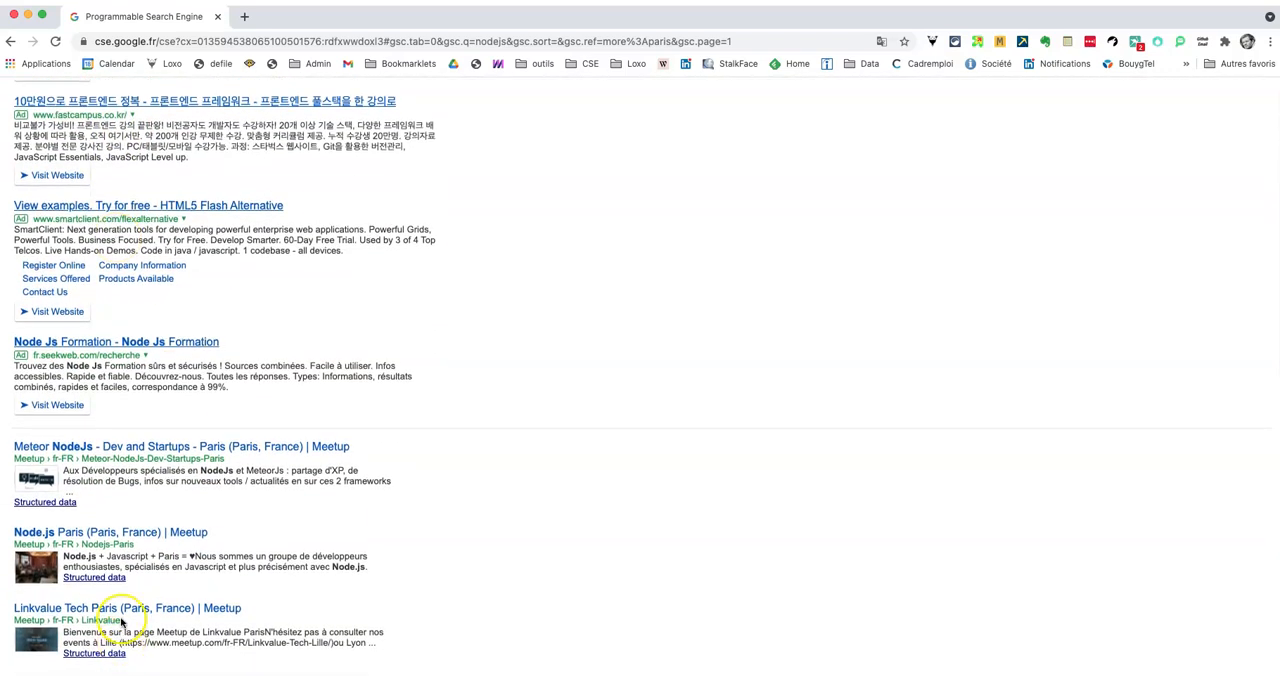
pyautogui.click(81, 535)
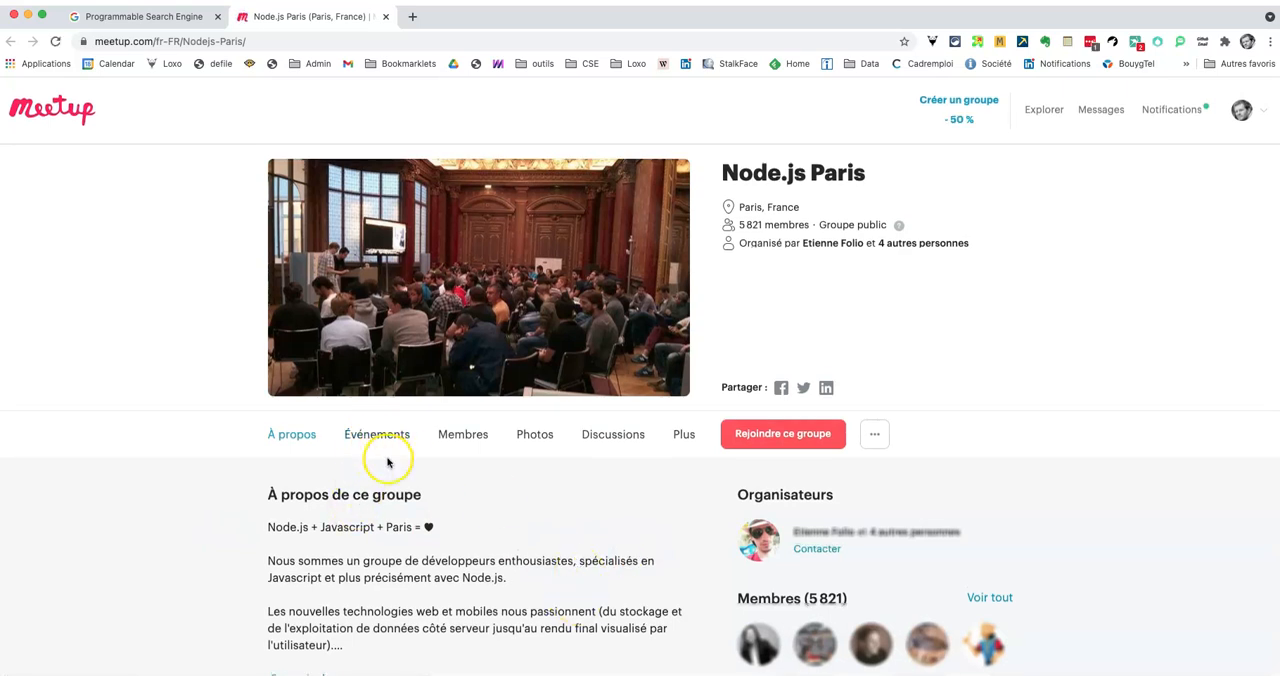
# Step: Display the Node.js Paris group's list of past events
pyautogui.click(376, 421)
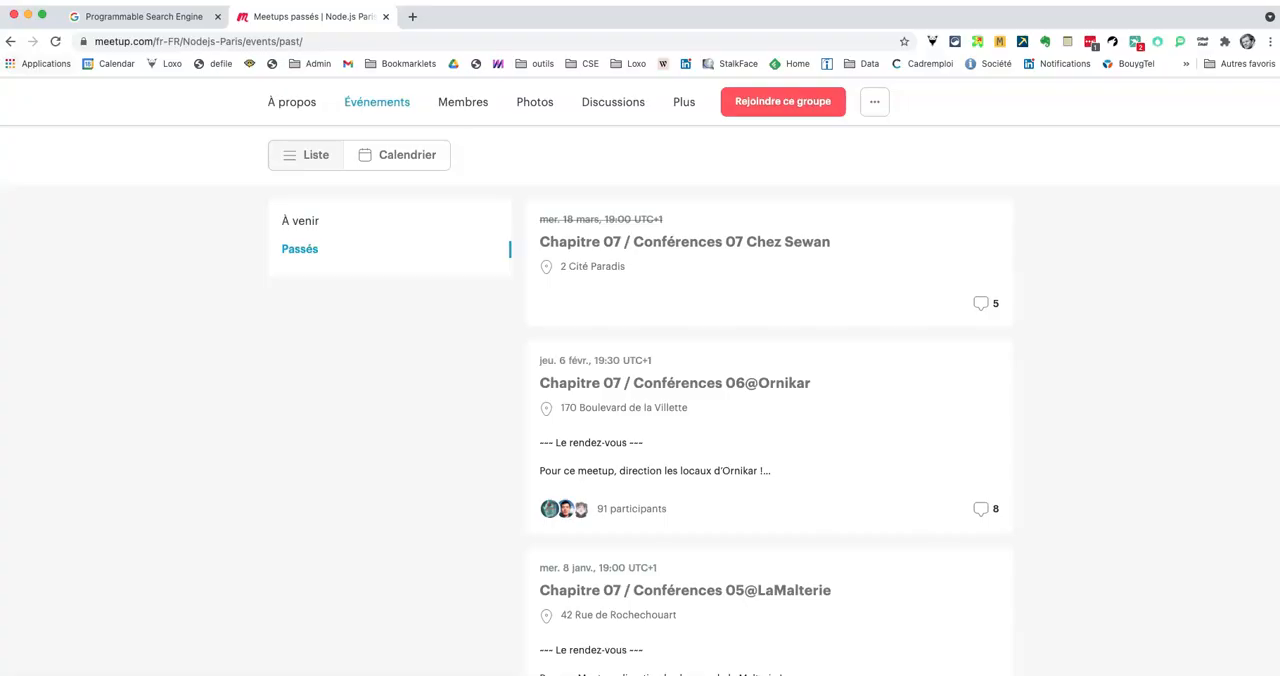
pyautogui.click(11, 43)
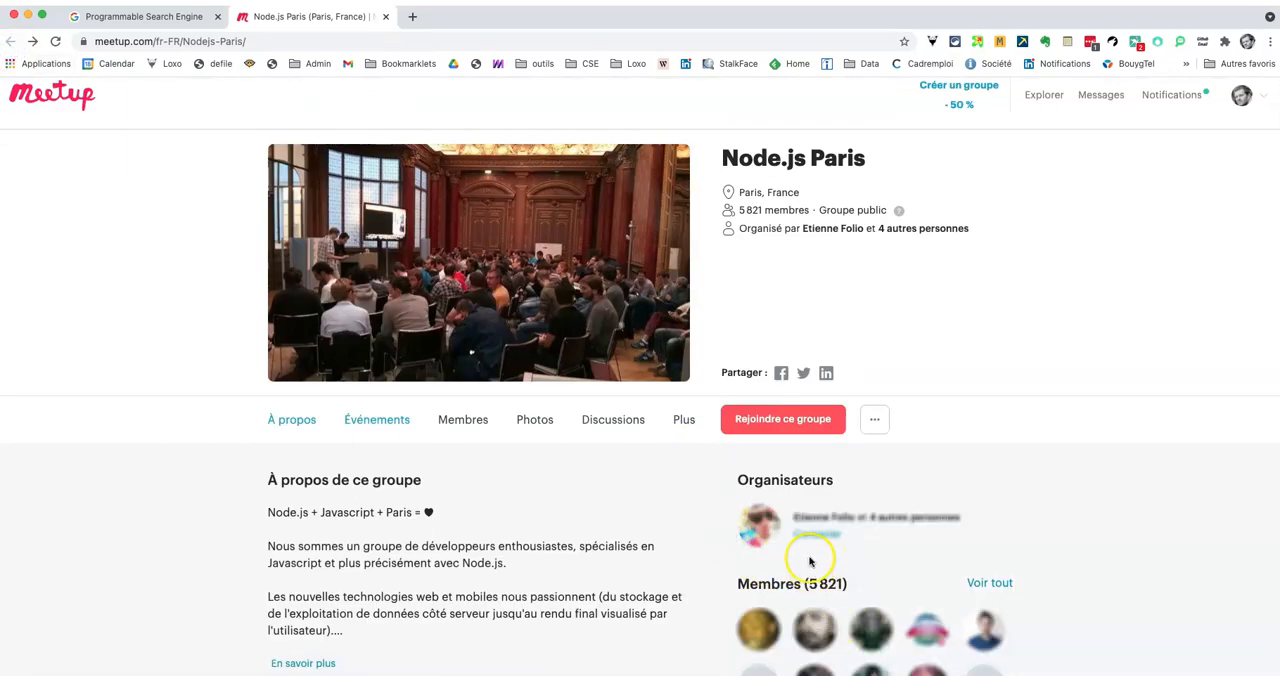
pyautogui.click(360, 421)
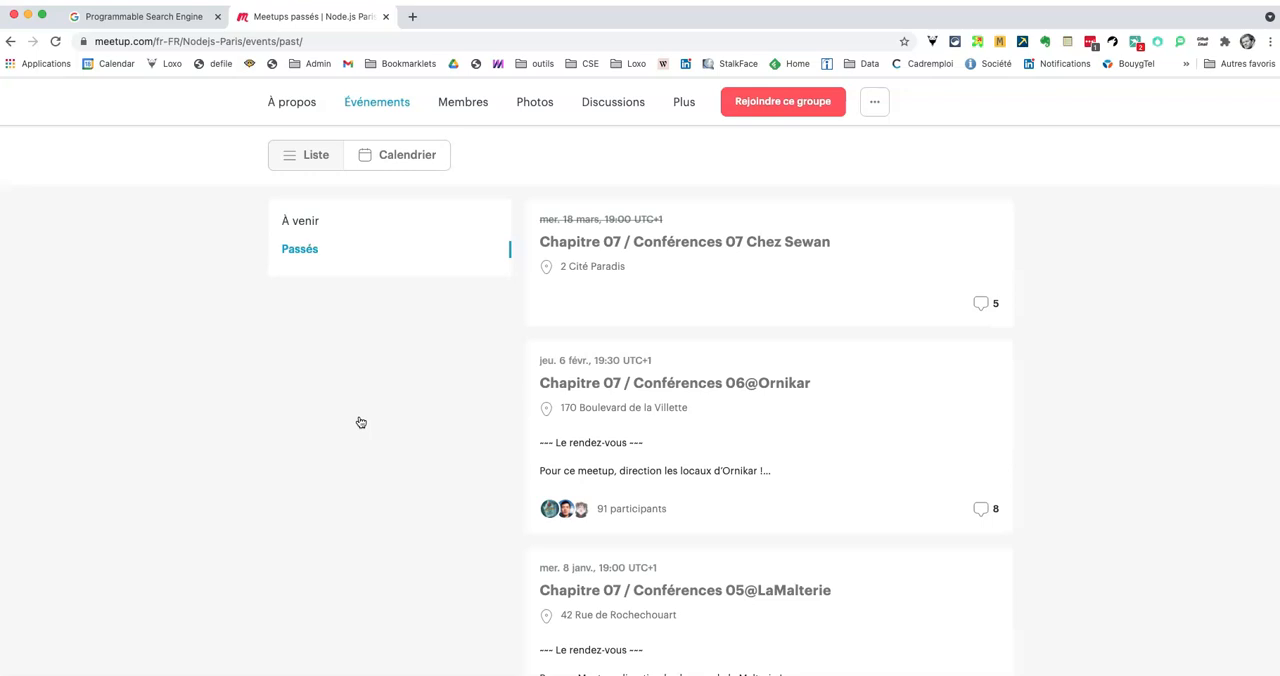
# Step: Open the past events Conférences 06@Ornikar, 05@LaMalterie and 04@Doctrine in separate tabs
pyautogui.scroll(-1, 360, 422)
pyautogui.scroll(-5, 360, 422)
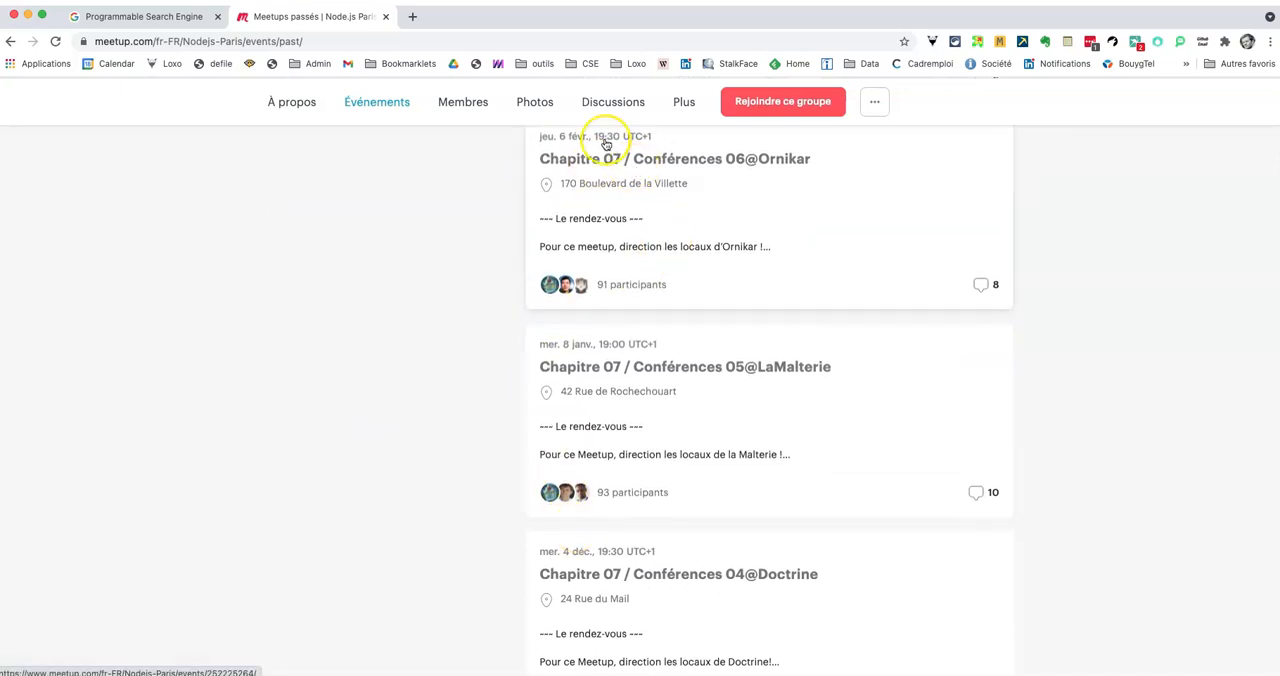
pyautogui.keyDown('super'); pyautogui.click(605, 142); pyautogui.keyUp('super')
pyautogui.keyDown('super'); pyautogui.click(579, 342); pyautogui.keyUp('super')
pyautogui.keyDown('super'); pyautogui.click(603, 550); pyautogui.keyUp('super')
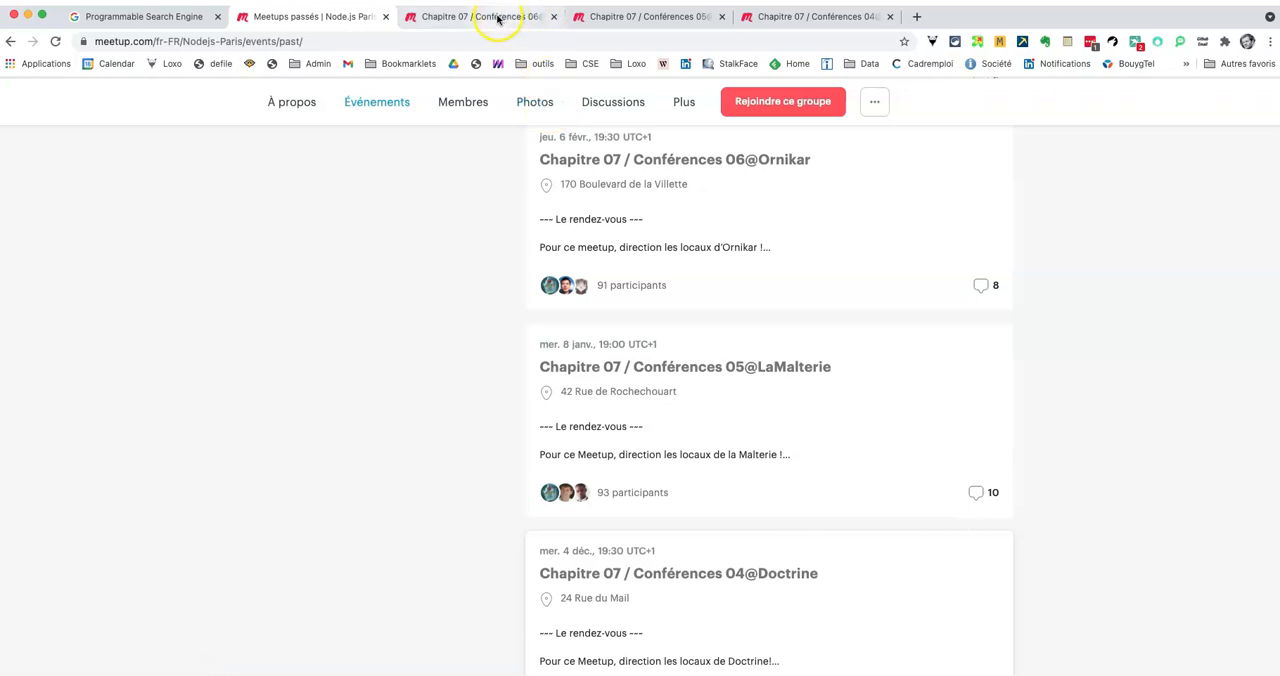
# Step: Switch to the Conférences 06@Ornikar event and show its full participant list
pyautogui.click(497, 18)
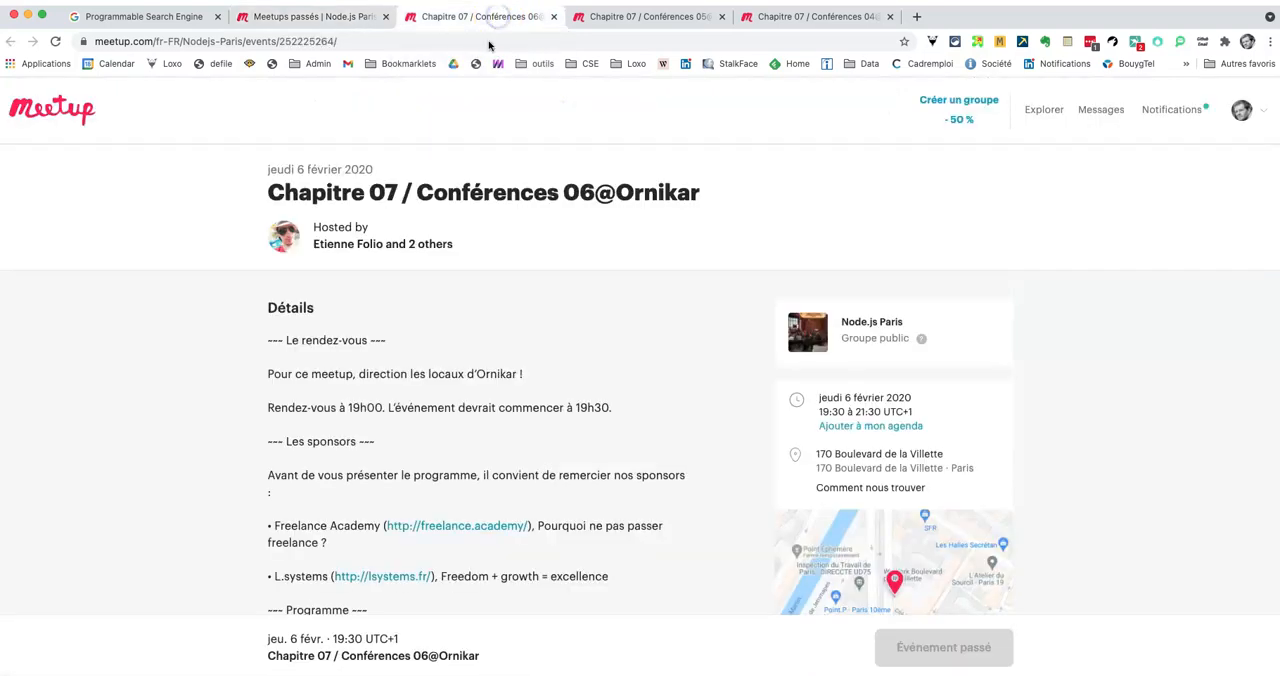
pyautogui.scroll(-15, 363, 465)
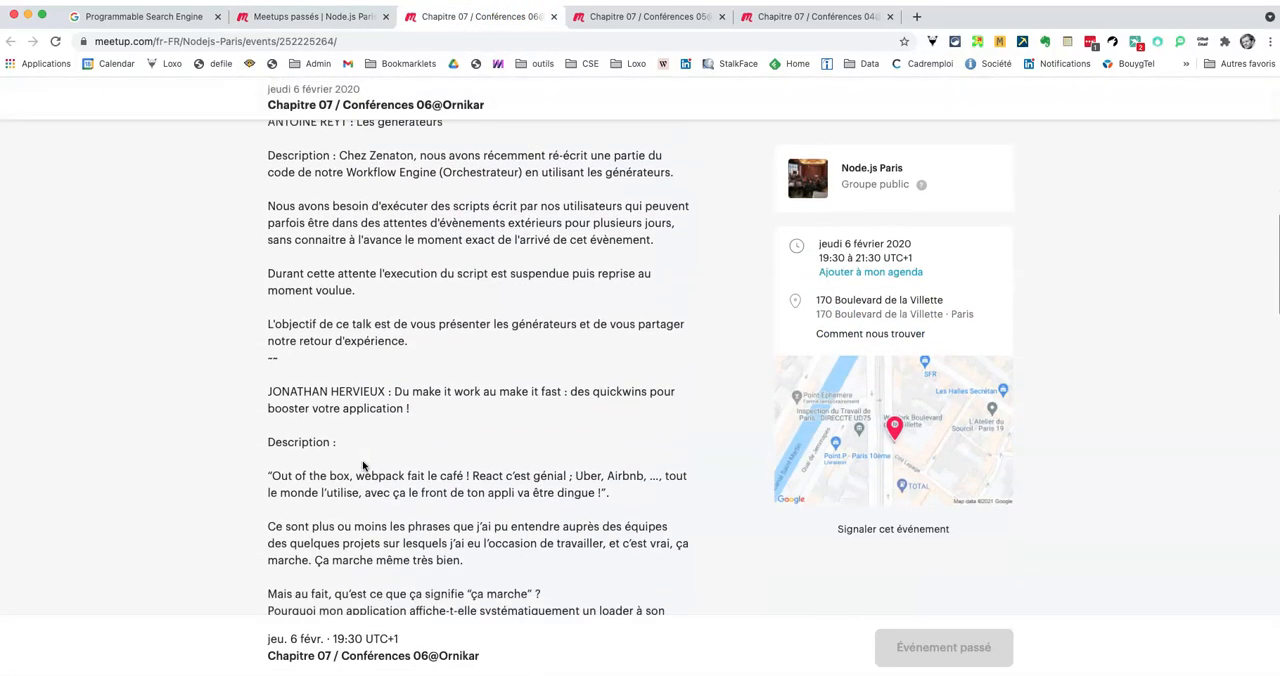
pyautogui.scroll(-5, 363, 465)
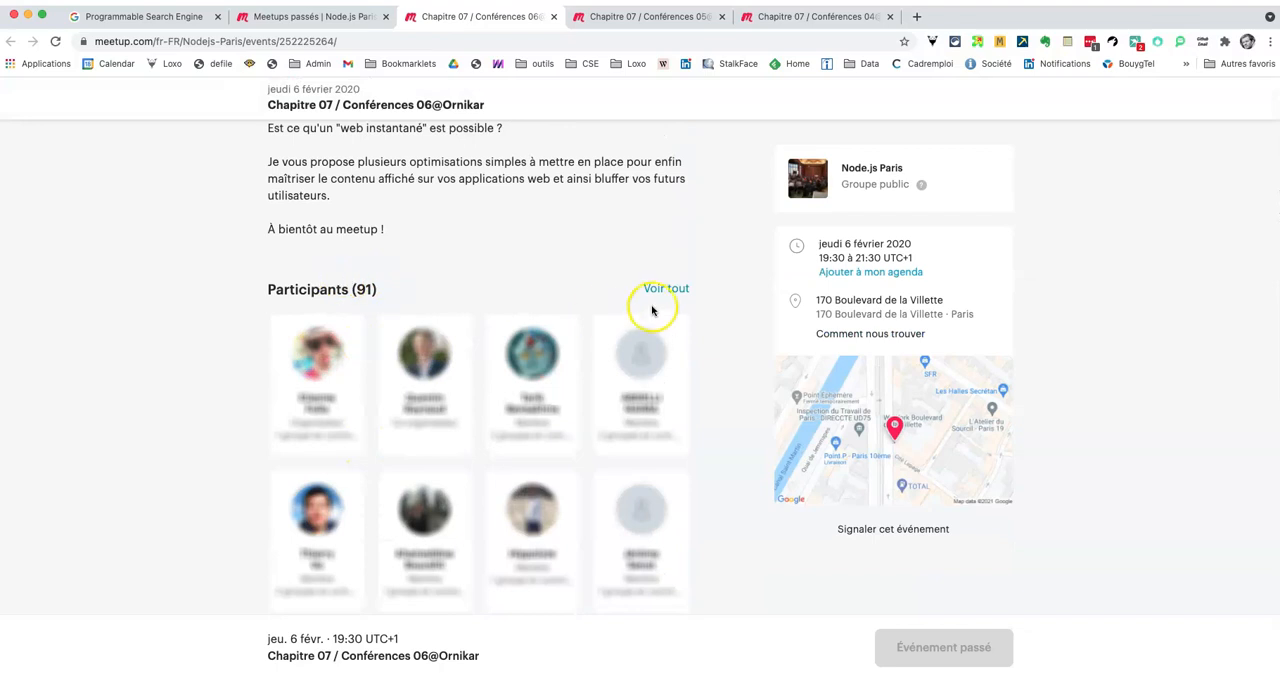
pyautogui.click(659, 290)
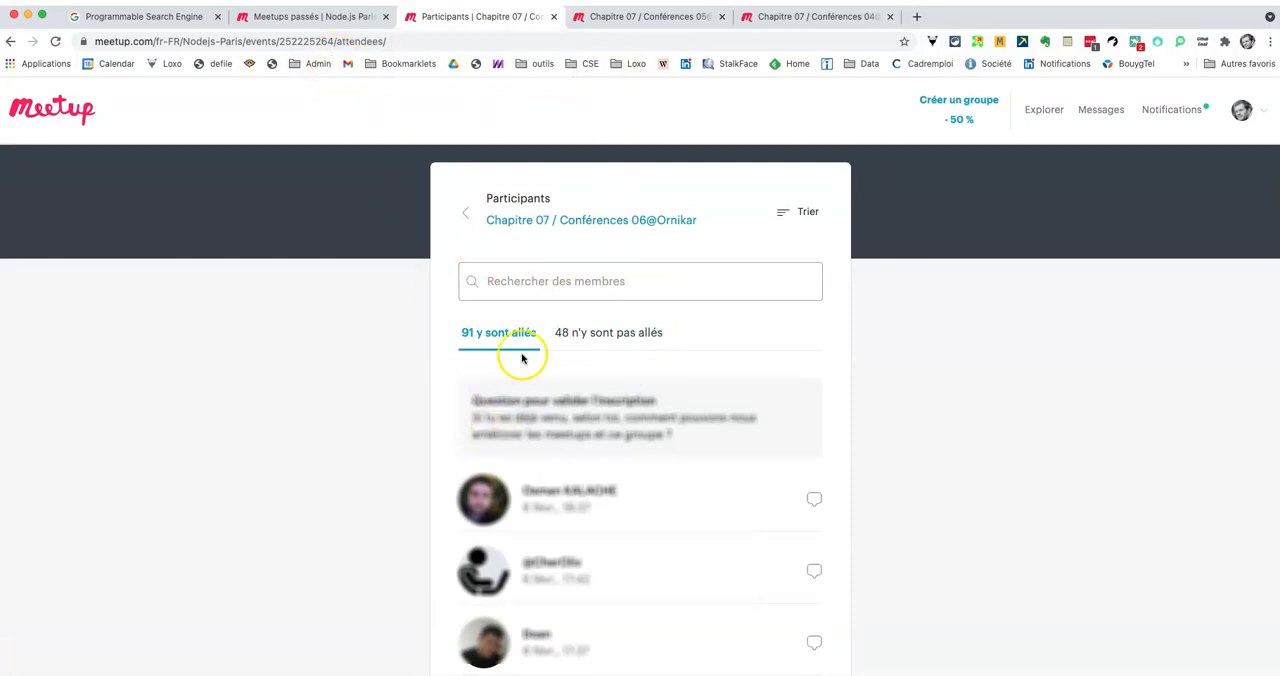
# Step: Scrape the 06@Ornikar participant list with Instant Data Scraper and download it as CSV
pyautogui.click(1225, 42)
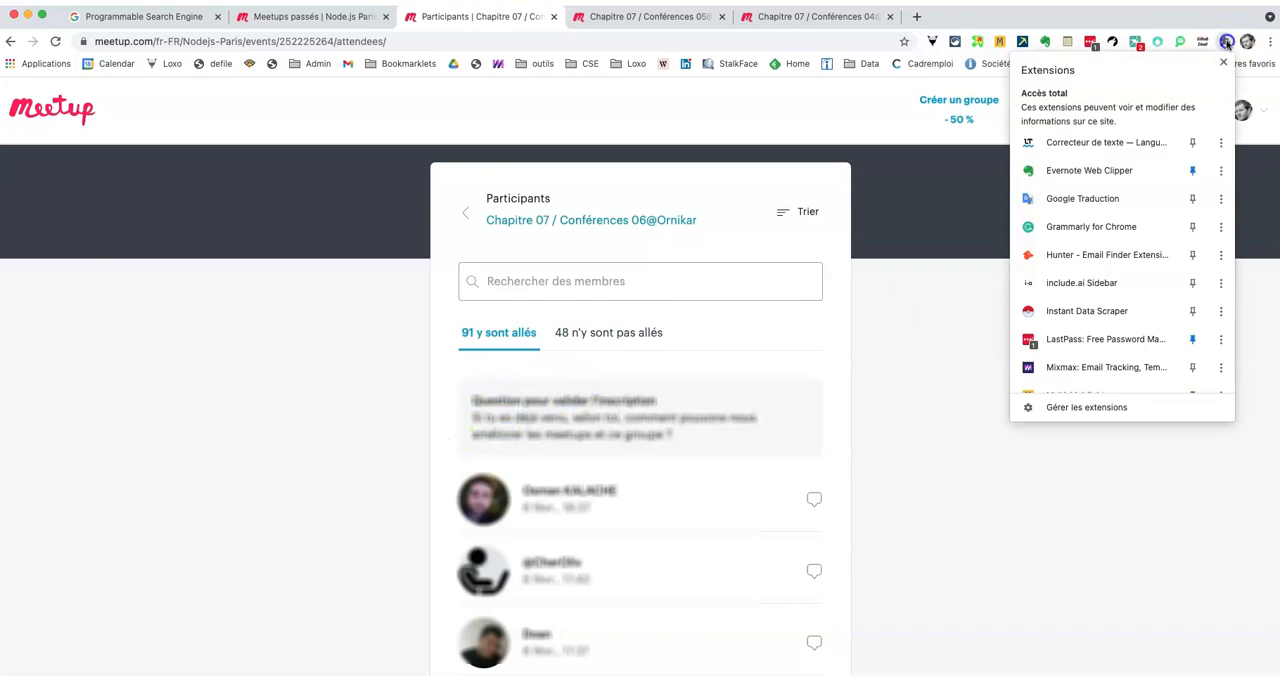
pyautogui.click(1039, 315)
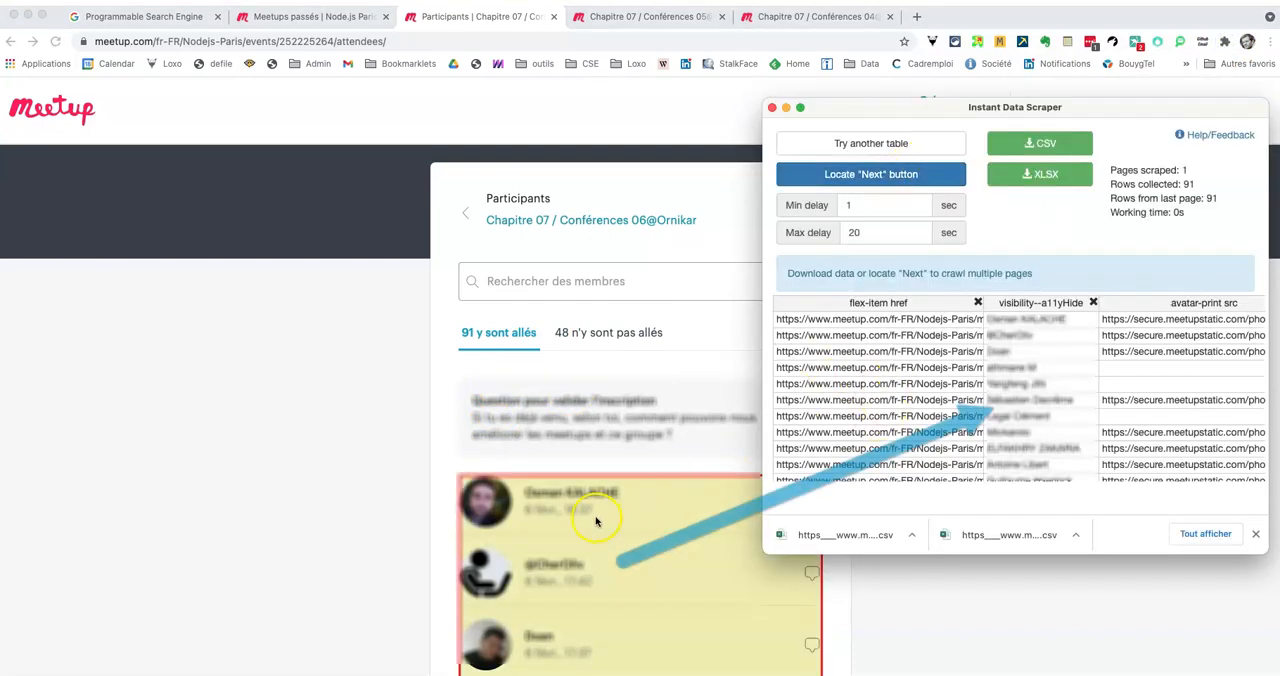
pyautogui.scroll(-5, 596, 521)
pyautogui.scroll(-7, 528, 530)
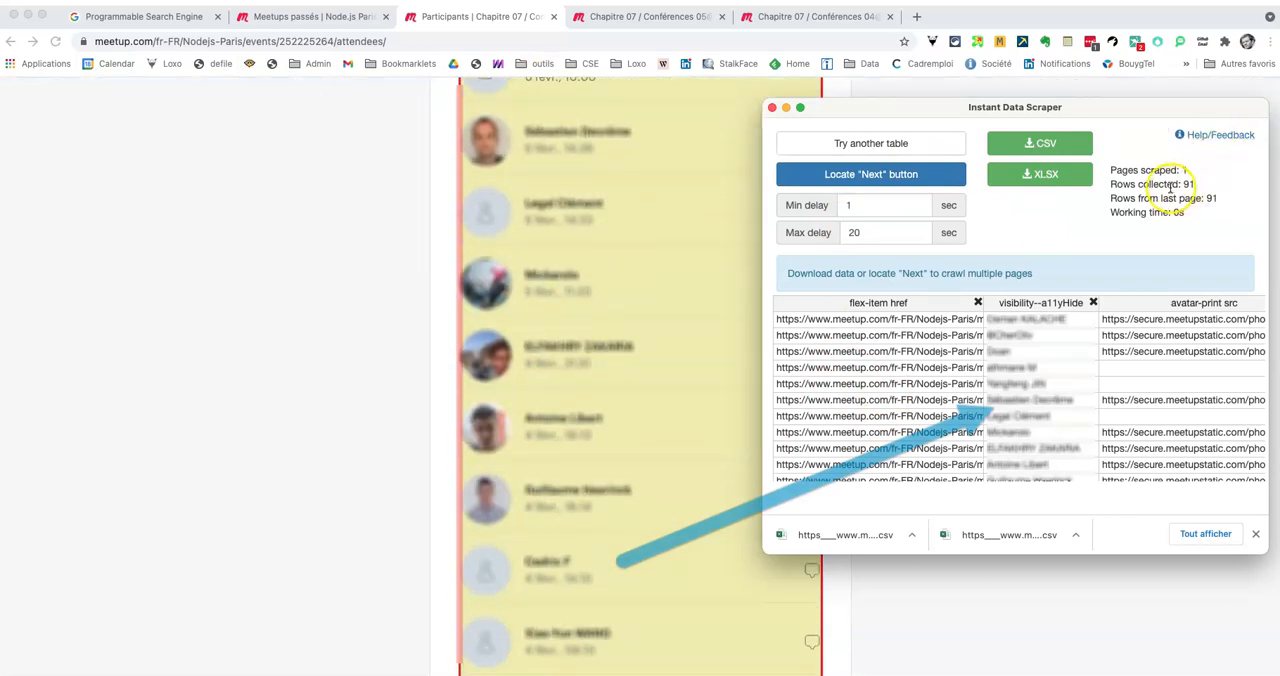
pyautogui.click(1043, 145)
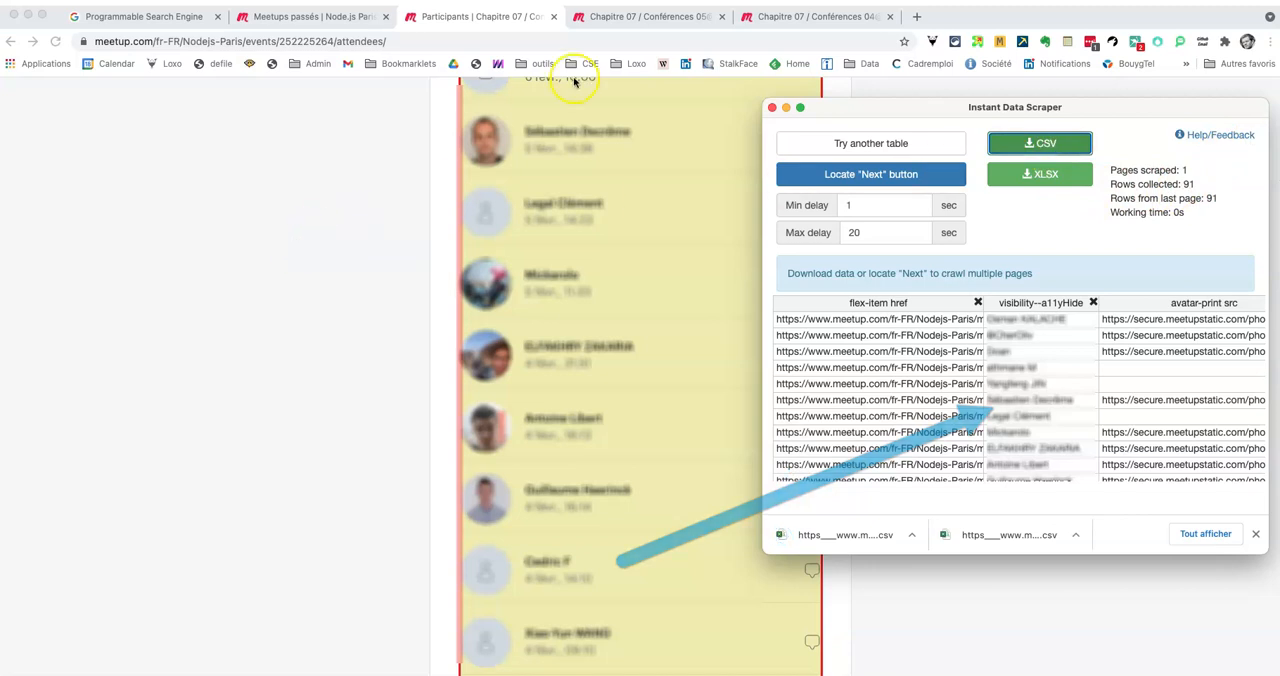
# Step: Switch to the Conférences 05@LaMalterie event and show its full participant list
pyautogui.click(614, 17)
pyautogui.scroll(-5, 491, 451)
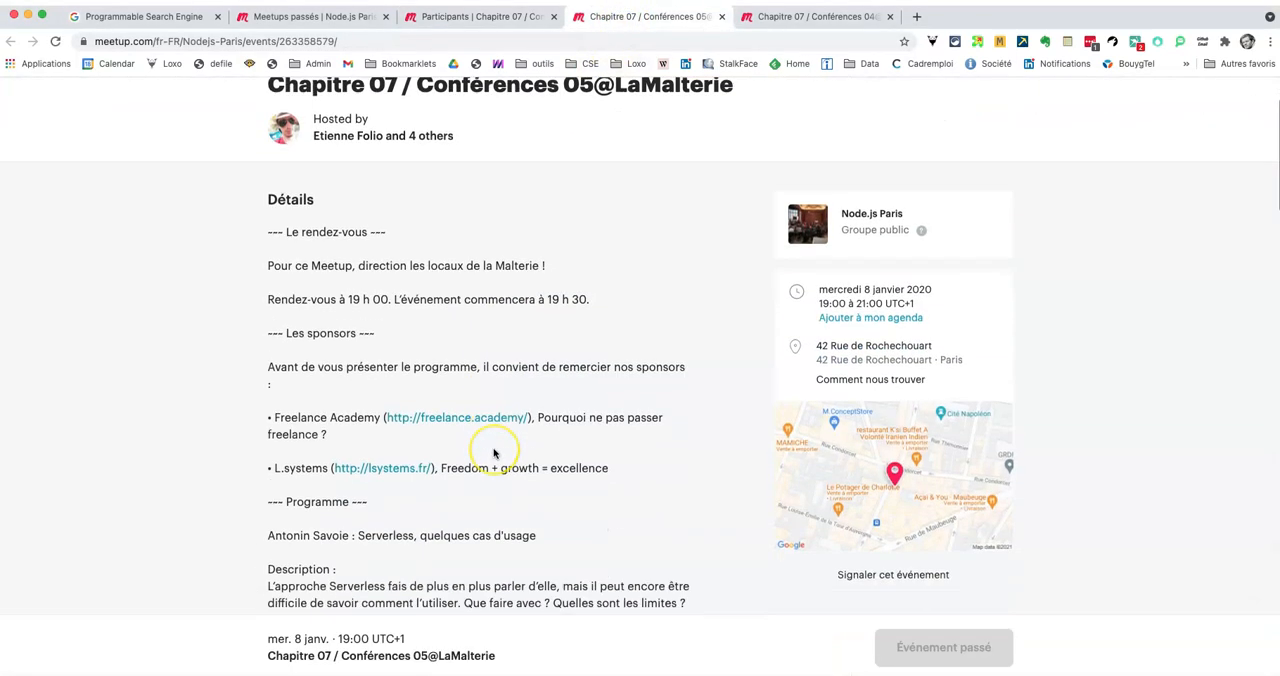
pyautogui.scroll(-5, 493, 452)
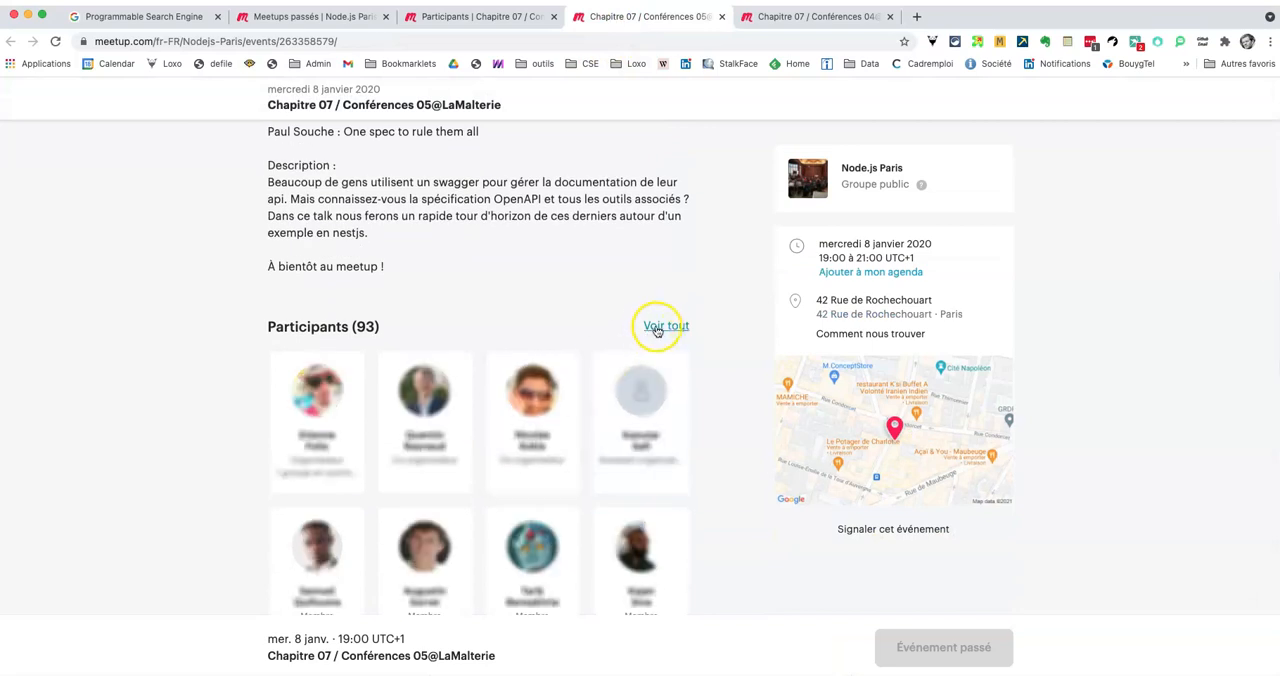
pyautogui.click(660, 327)
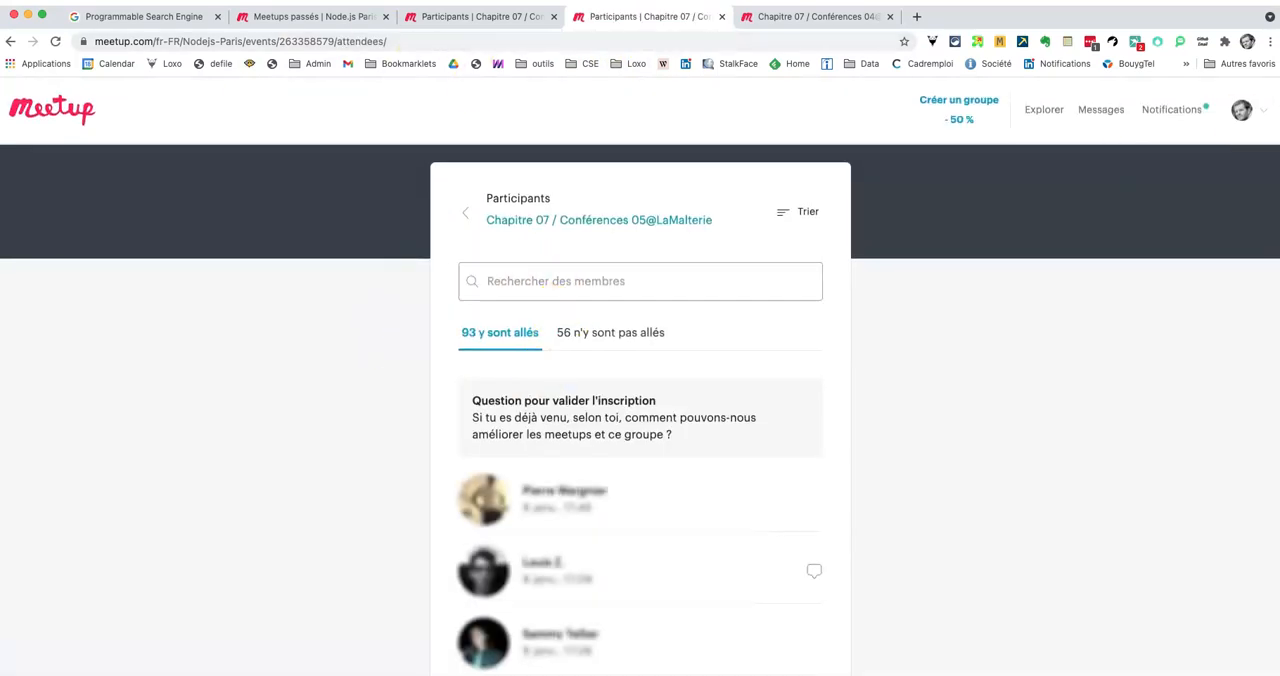
# Step: Scrape the 05@LaMalterie participant list with Instant Data Scraper and download it as CSV
pyautogui.click(1223, 42)
pyautogui.click(1065, 310)
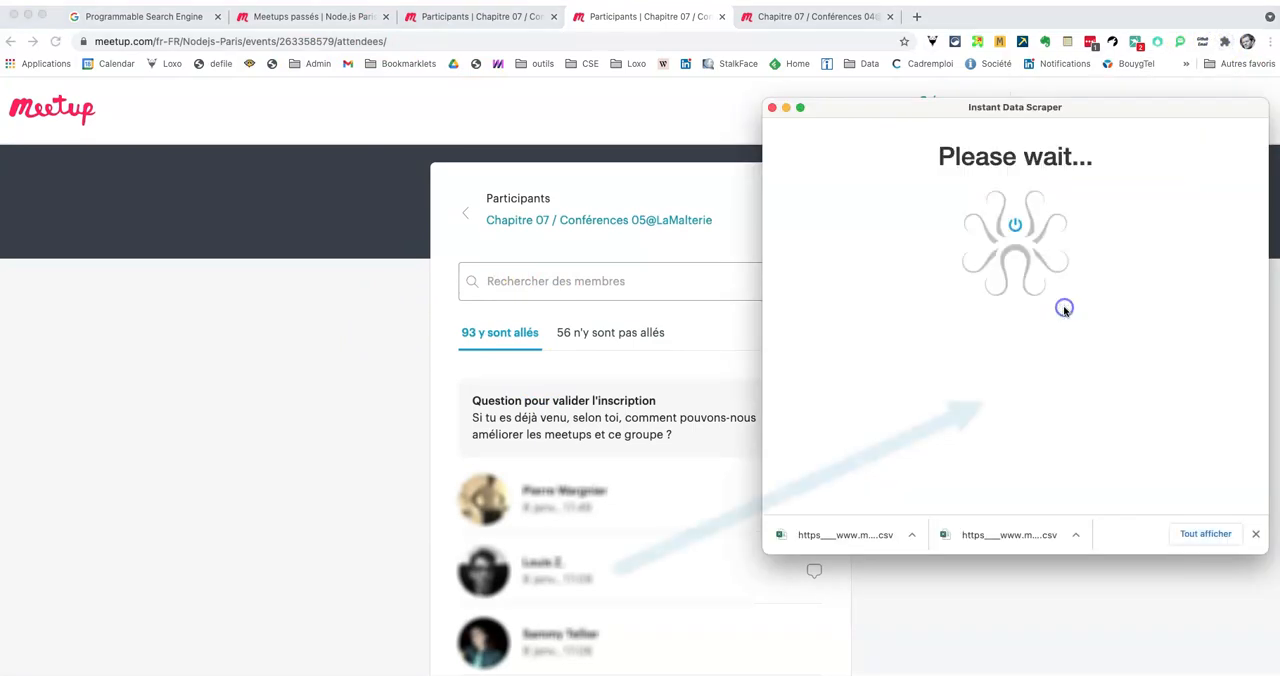
pyautogui.click(1046, 143)
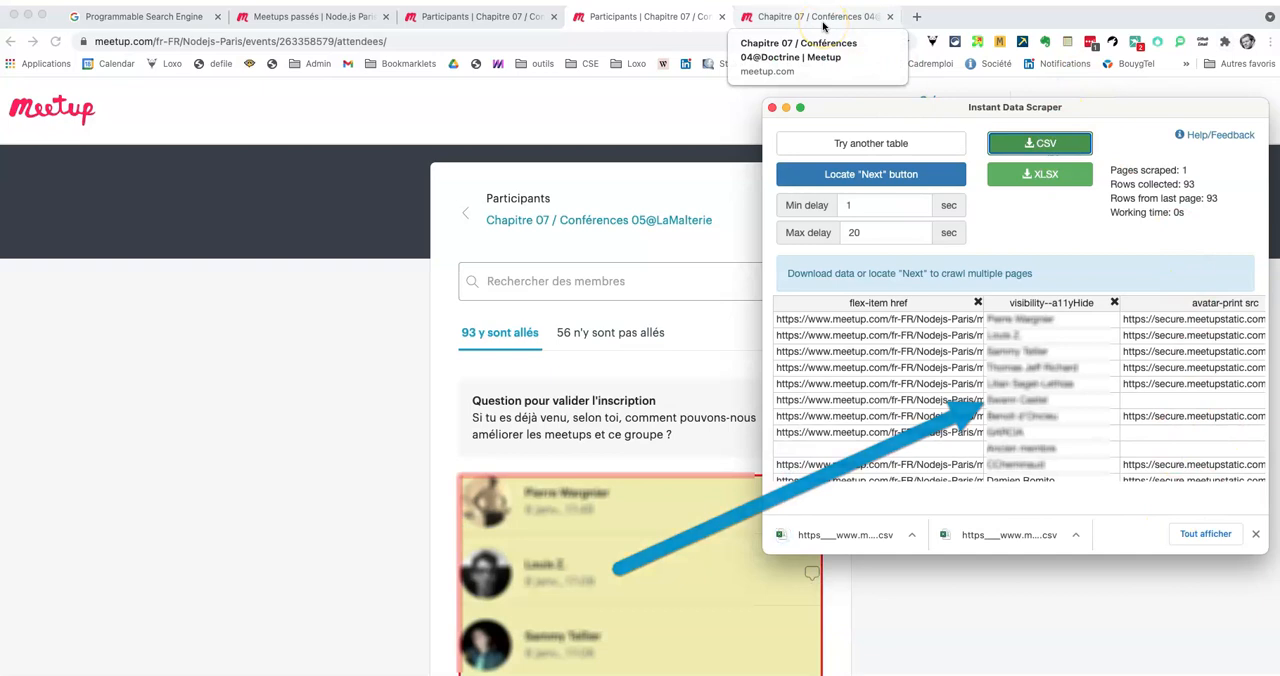
# Step: Switch to the Conférences 04@Doctrine event and show its full participant list
pyautogui.click(823, 17)
pyautogui.scroll(-5, 591, 444)
pyautogui.scroll(-7, 591, 444)
pyautogui.scroll(2, 591, 420)
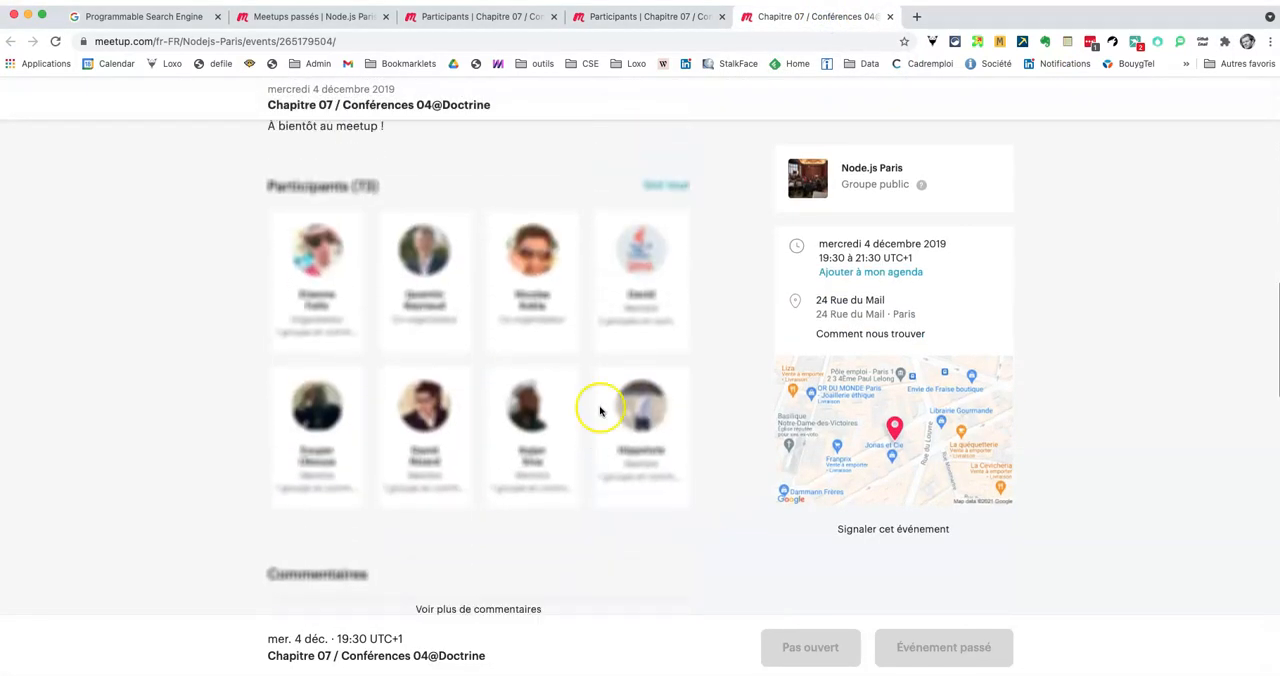
pyautogui.click(669, 189)
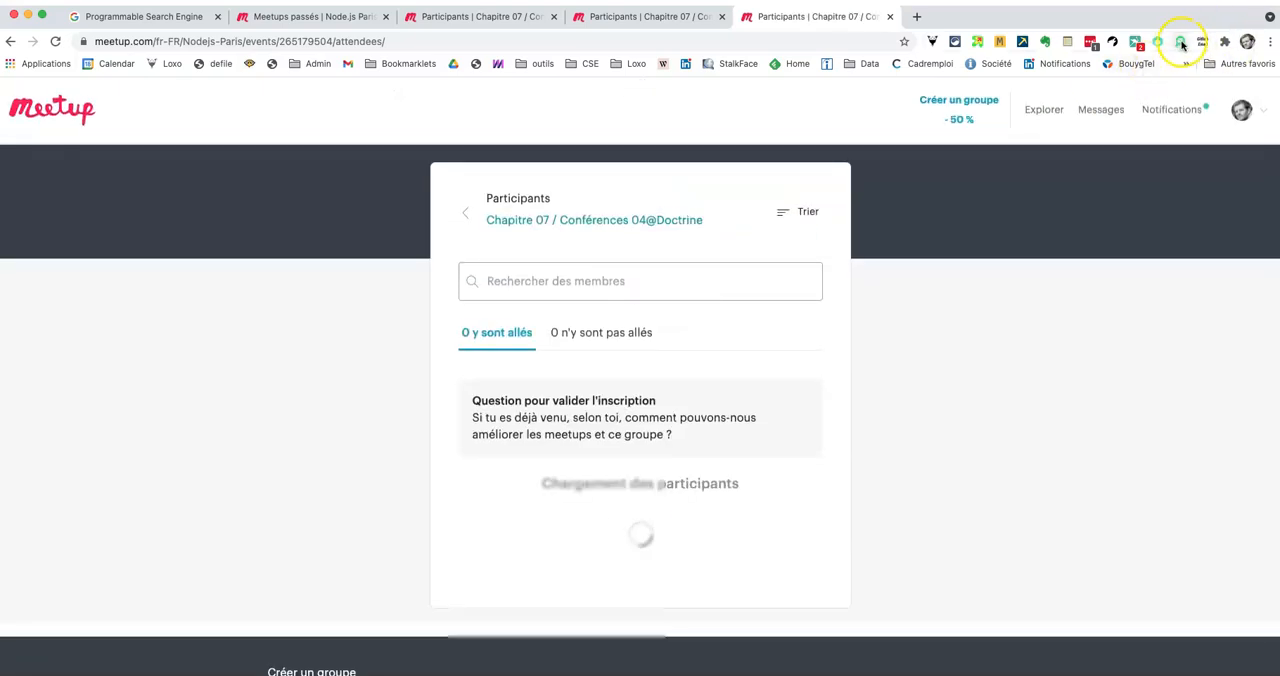
# Step: Scrape the 04@Doctrine participant list with Instant Data Scraper and download it as CSV
pyautogui.click(1224, 44)
pyautogui.scroll(-3, 1128, 260)
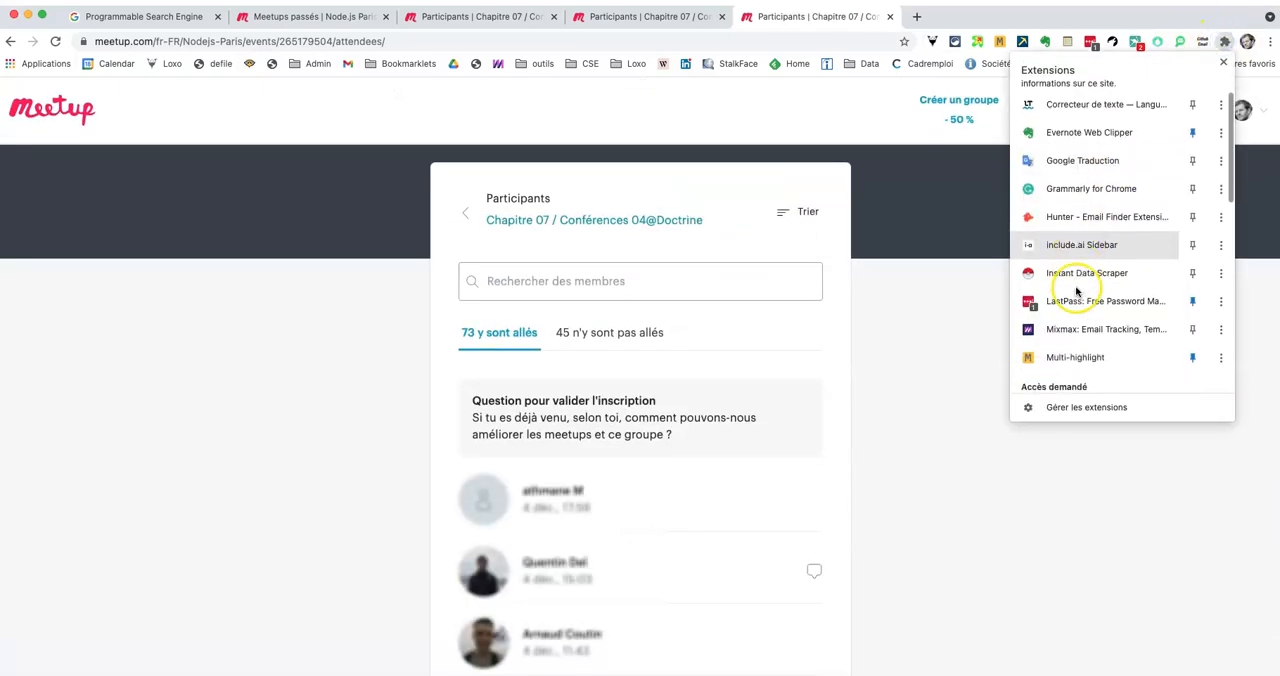
pyautogui.scroll(-5, 1077, 290)
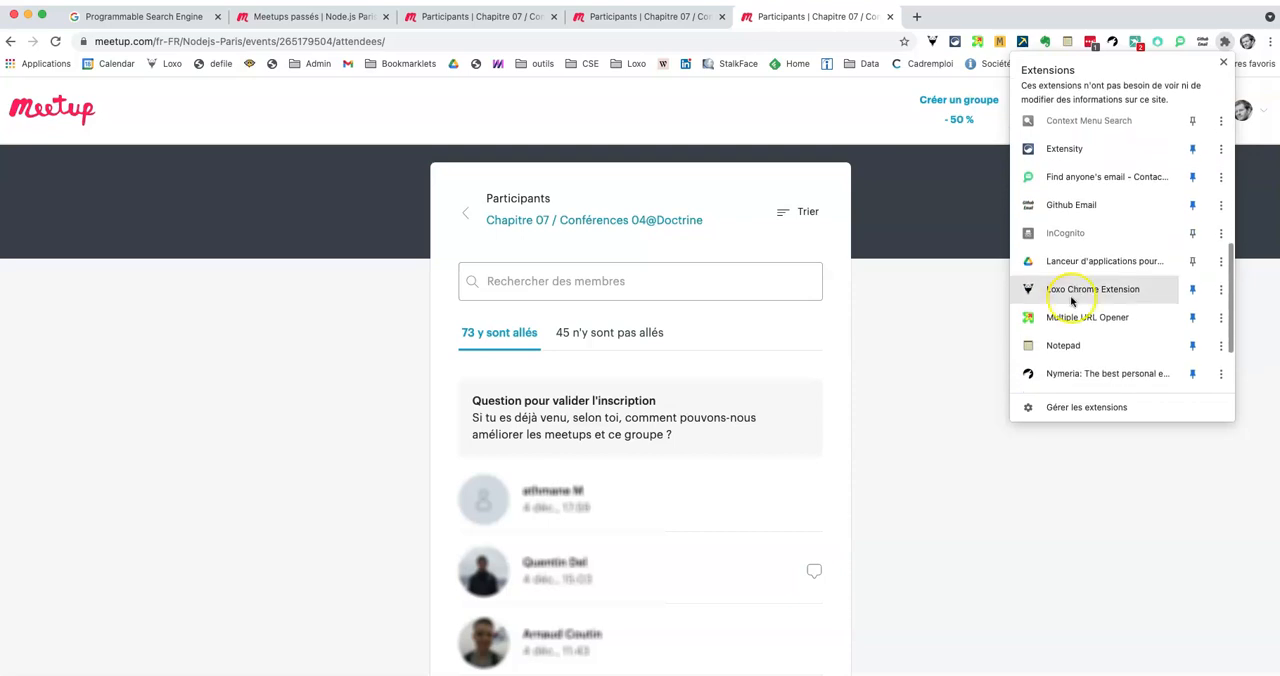
pyautogui.scroll(5, 1066, 277)
pyautogui.click(1068, 130)
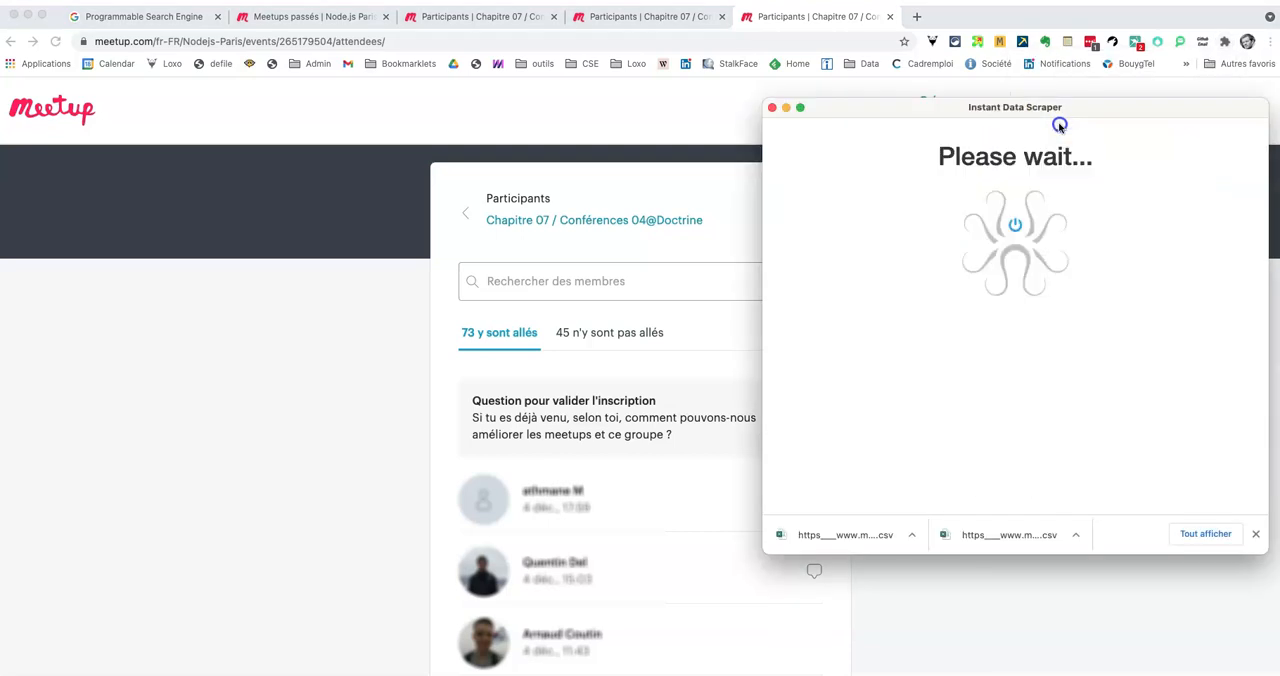
pyautogui.click(1034, 147)
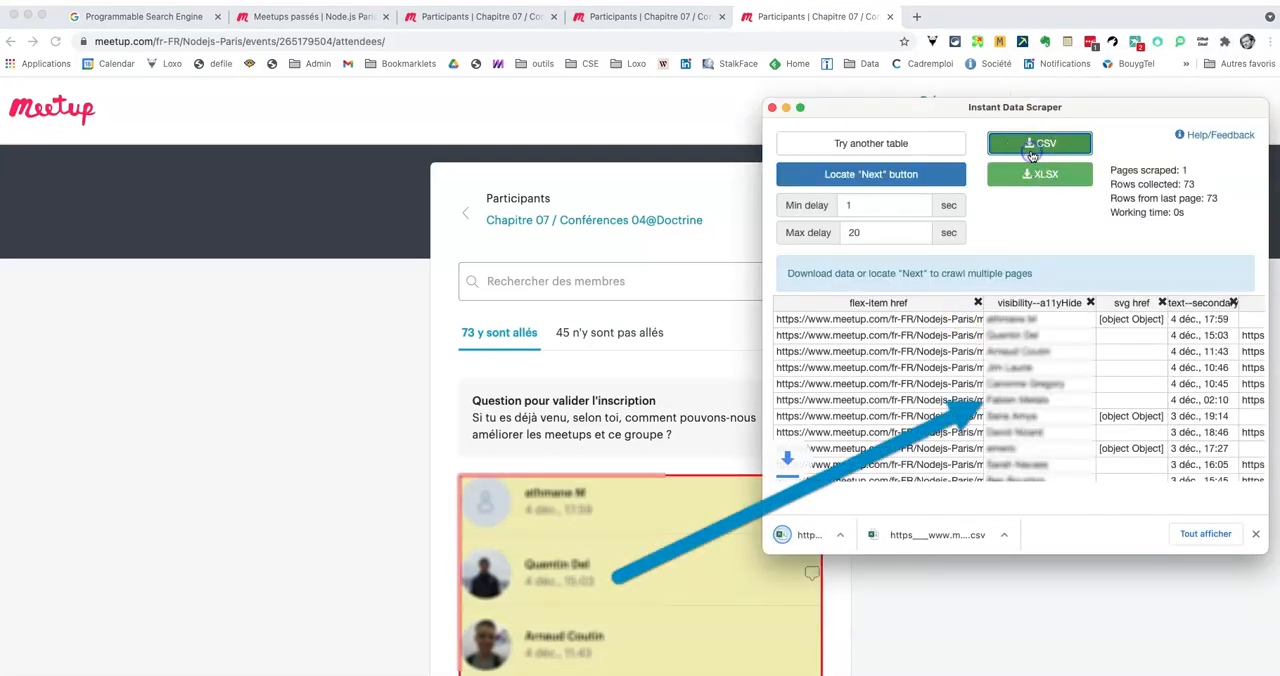
# Step: Create a blank Google Sheets spreadsheet in a new tab via sheet.new
pyautogui.click(918, 17)
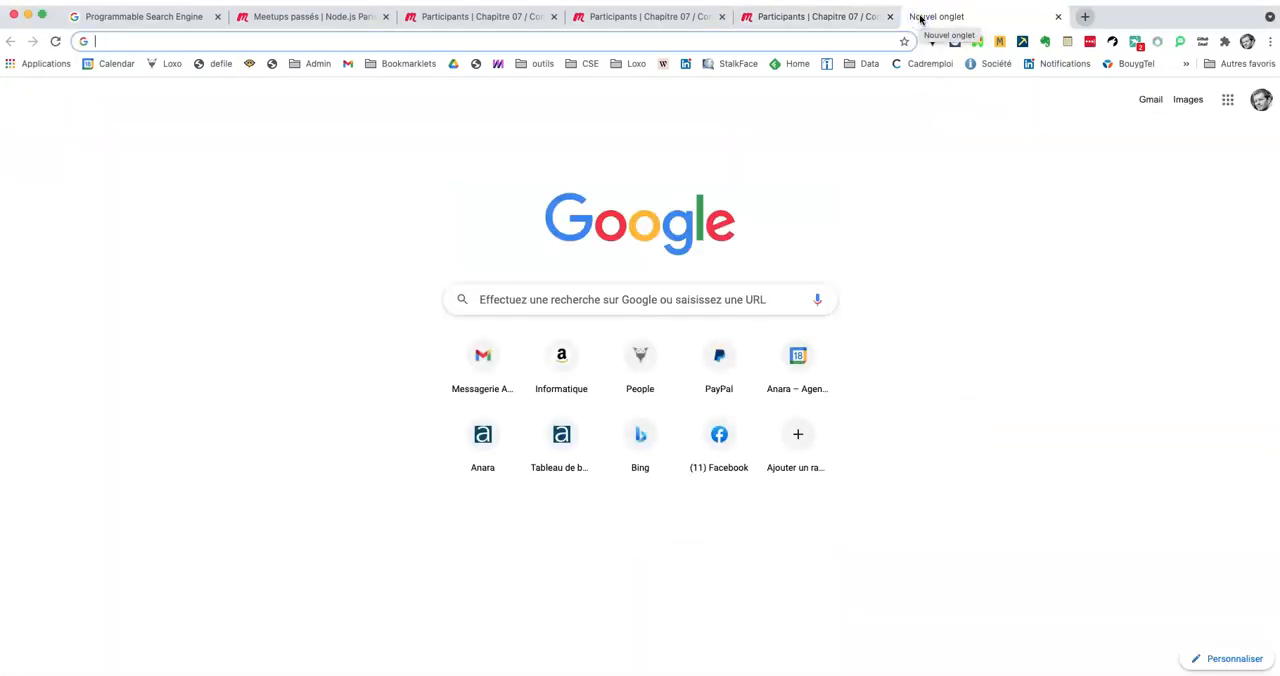
pyautogui.write('sheet')
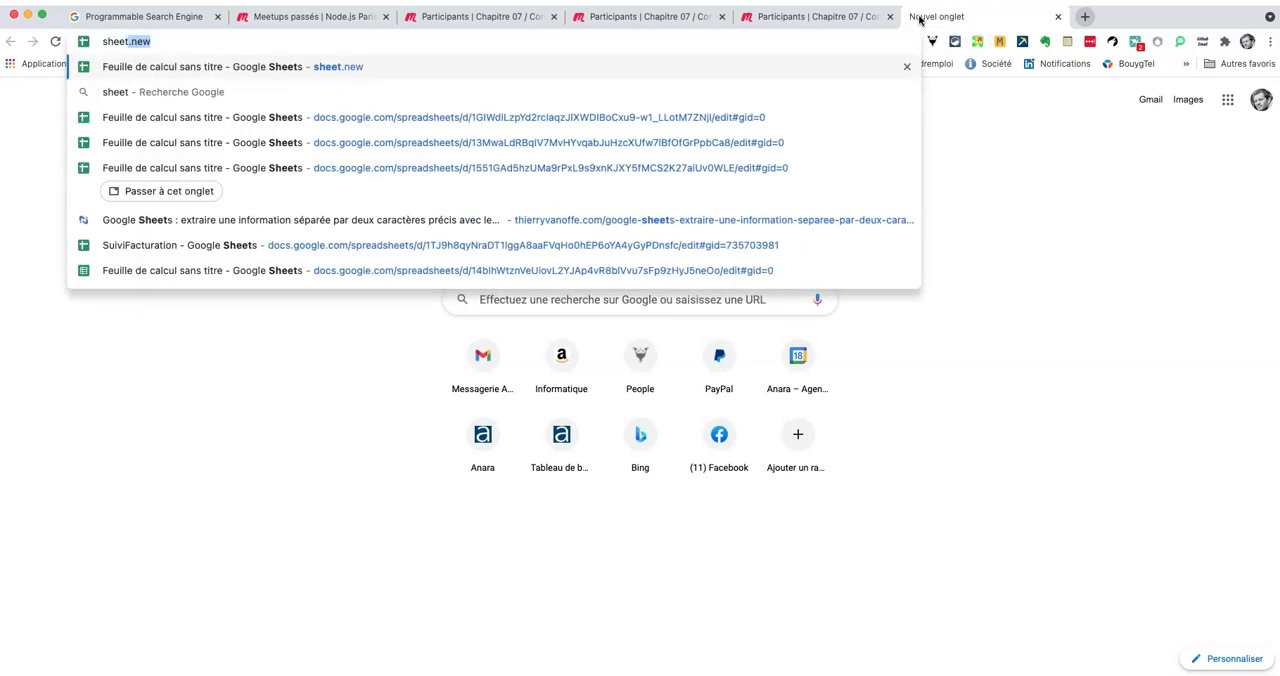
pyautogui.press('Return')
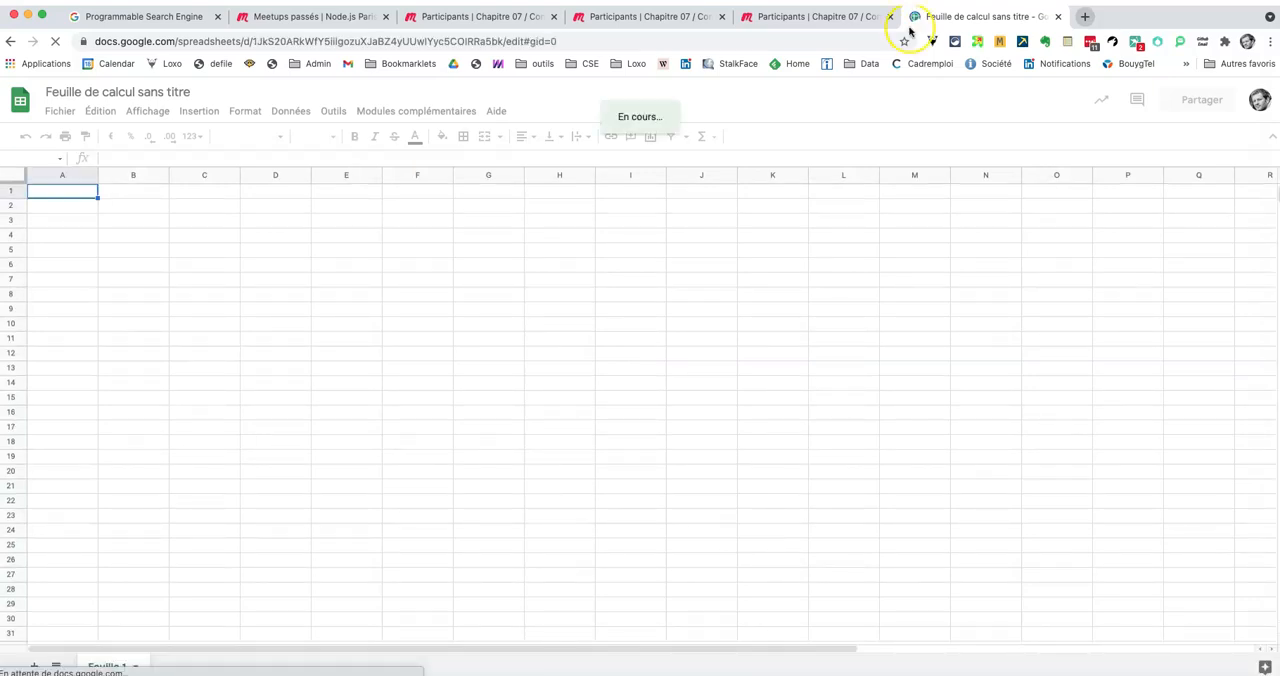
# Step: Upload the downloaded file https___www.meetup.com_fr-FR_N (6).csv for import into the blank spreadsheet
pyautogui.click(62, 111)
pyautogui.click(86, 217)
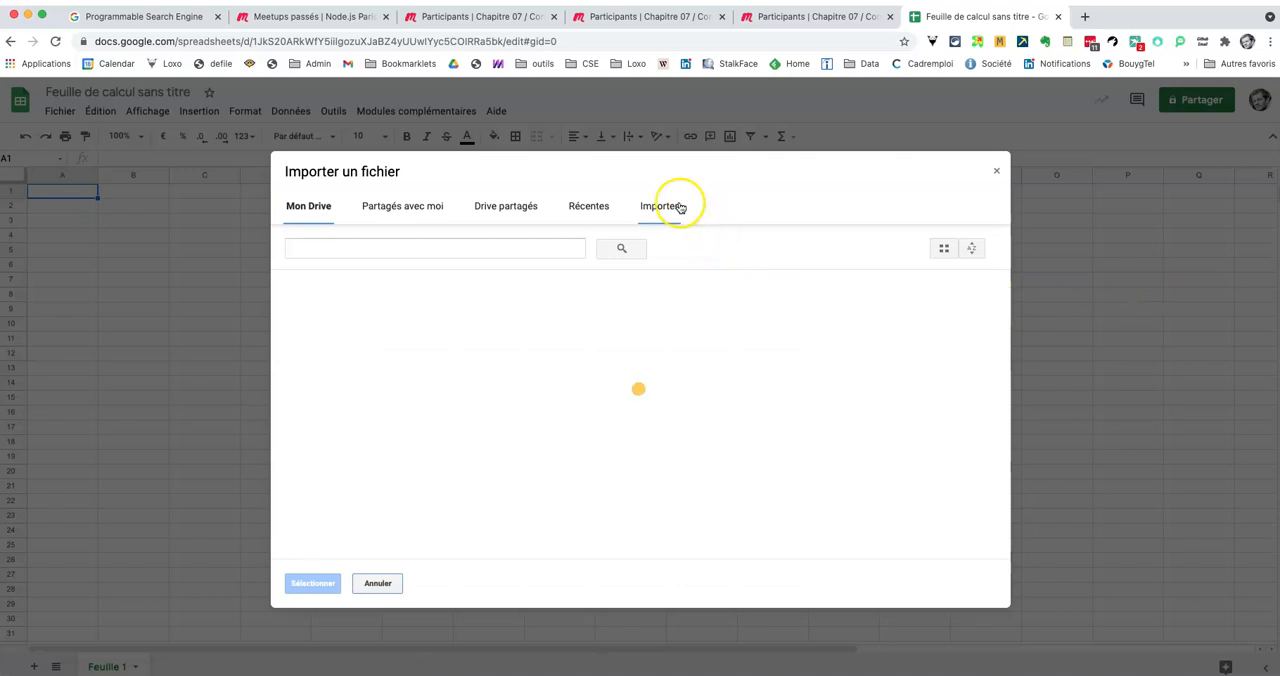
pyautogui.click(679, 207)
pyautogui.click(651, 417)
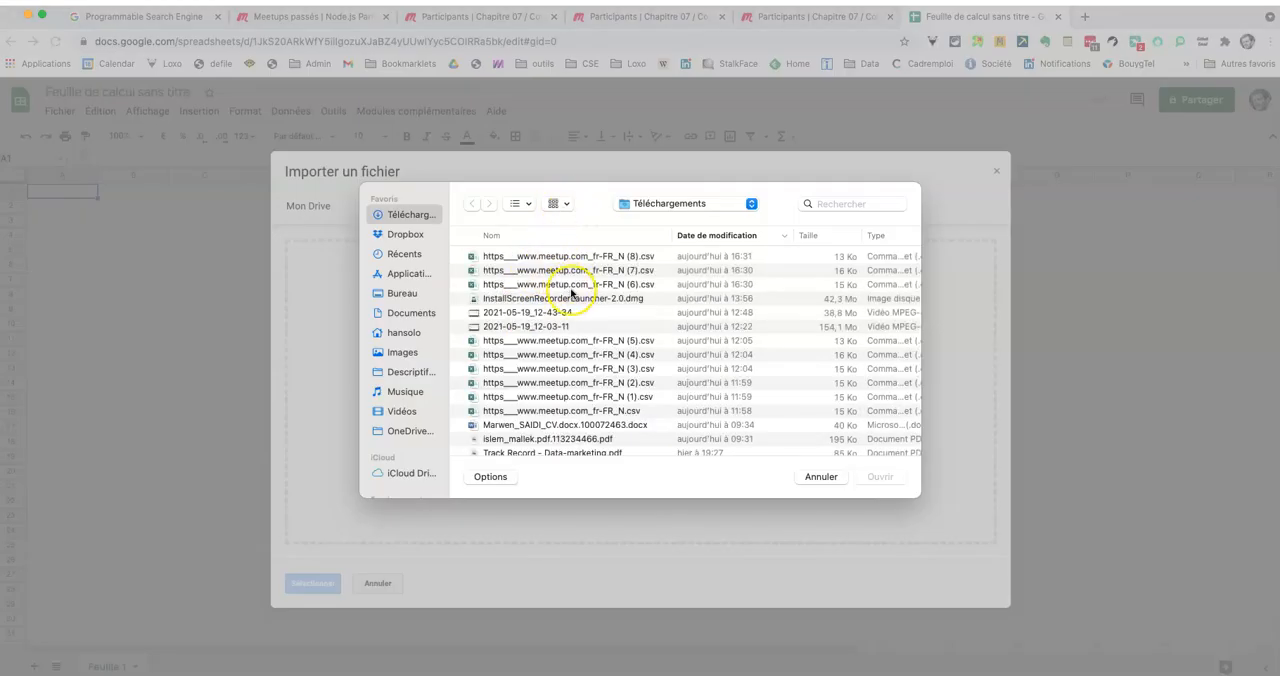
pyautogui.click(571, 289)
pyautogui.click(880, 477)
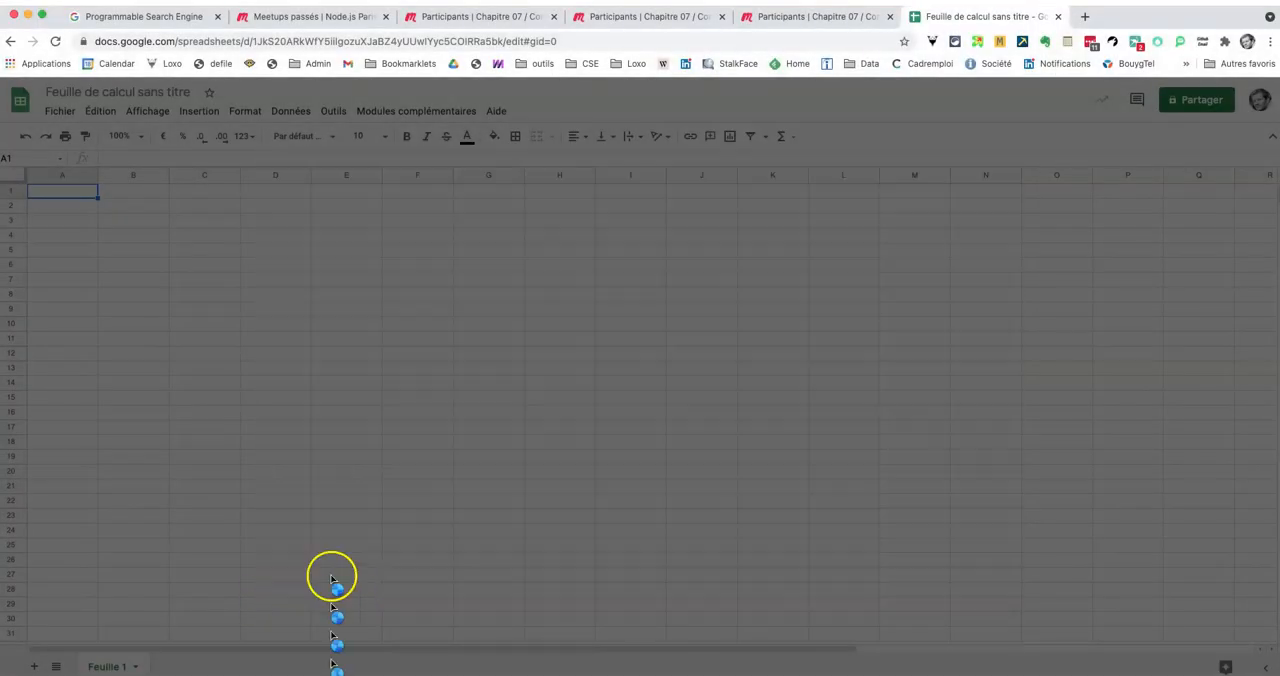
# Step: Import the (6).csv data with the import location set to "Ajouter à la feuille active"
pyautogui.click(600, 384)
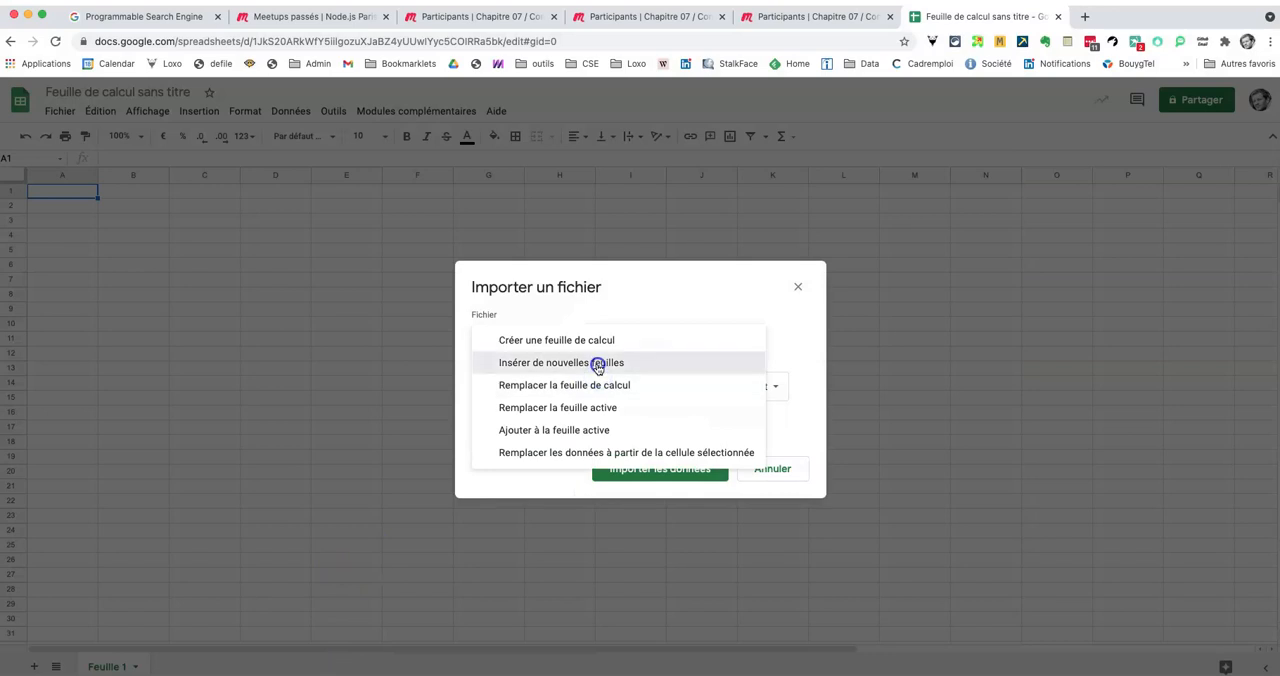
pyautogui.click(597, 367)
pyautogui.click(594, 396)
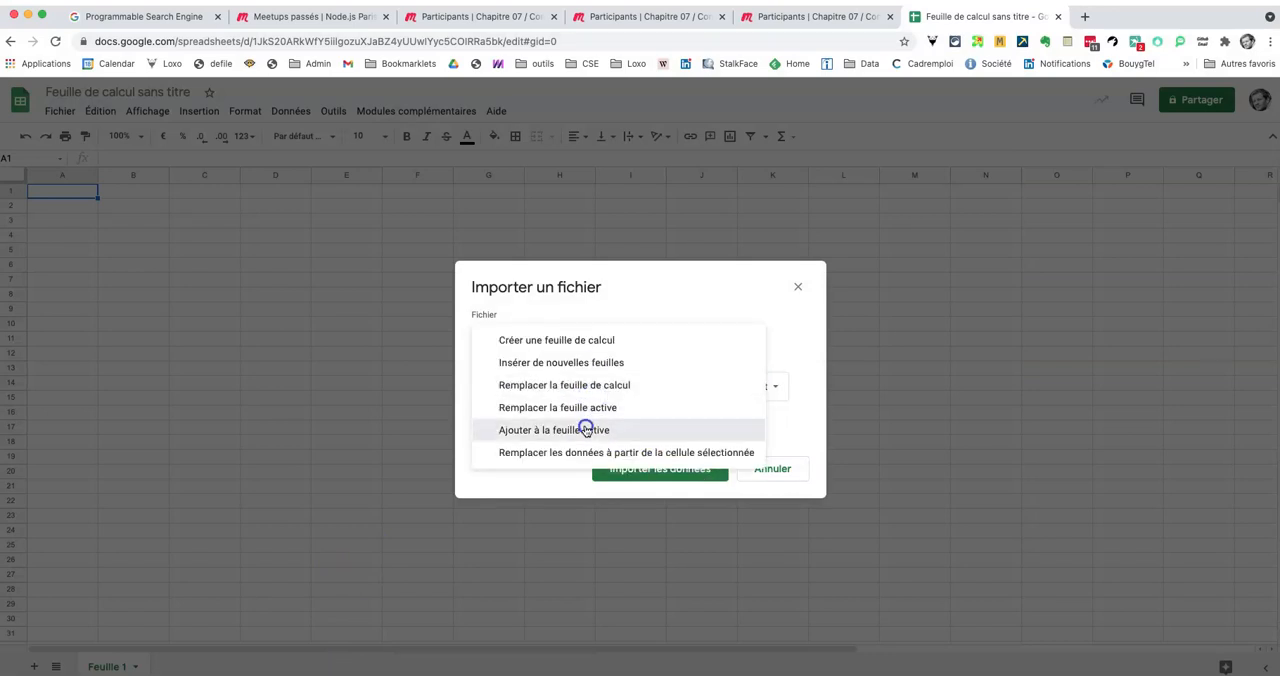
pyautogui.click(586, 428)
pyautogui.click(697, 468)
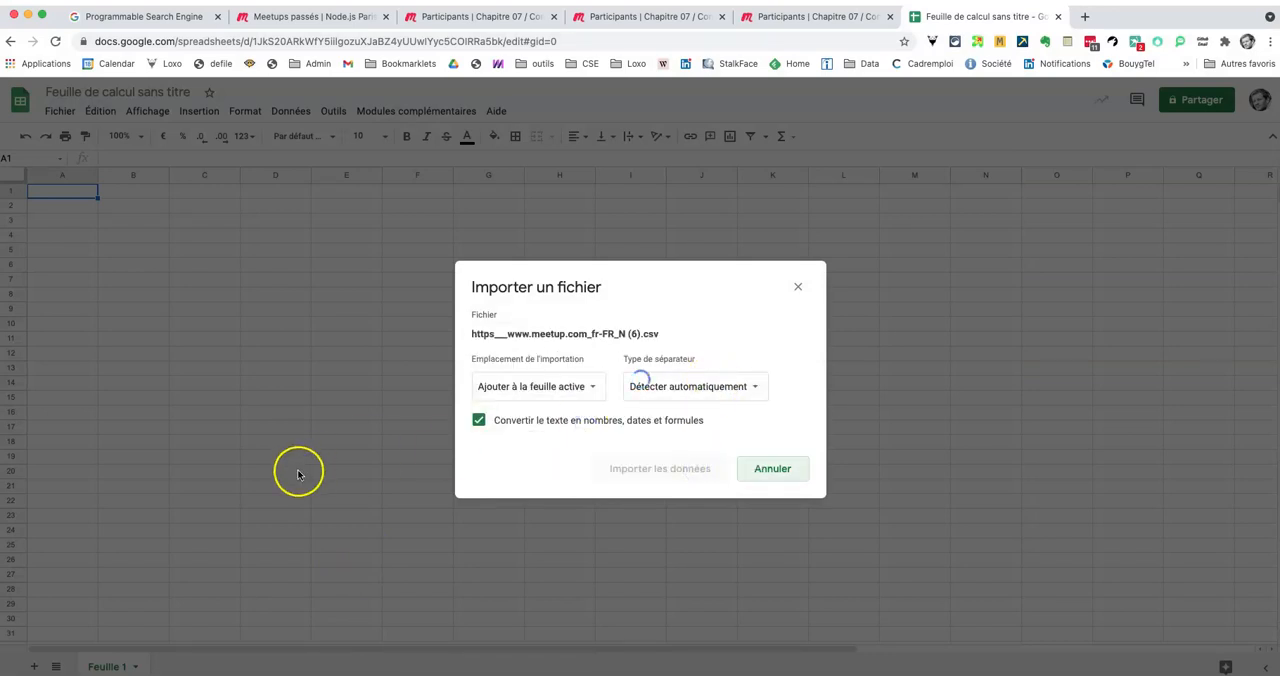
# Step: Select cell A93 below the imported data and upload https___www.meetup.com_fr-FR_N (7).csv for import
pyautogui.scroll(-10, 214, 471)
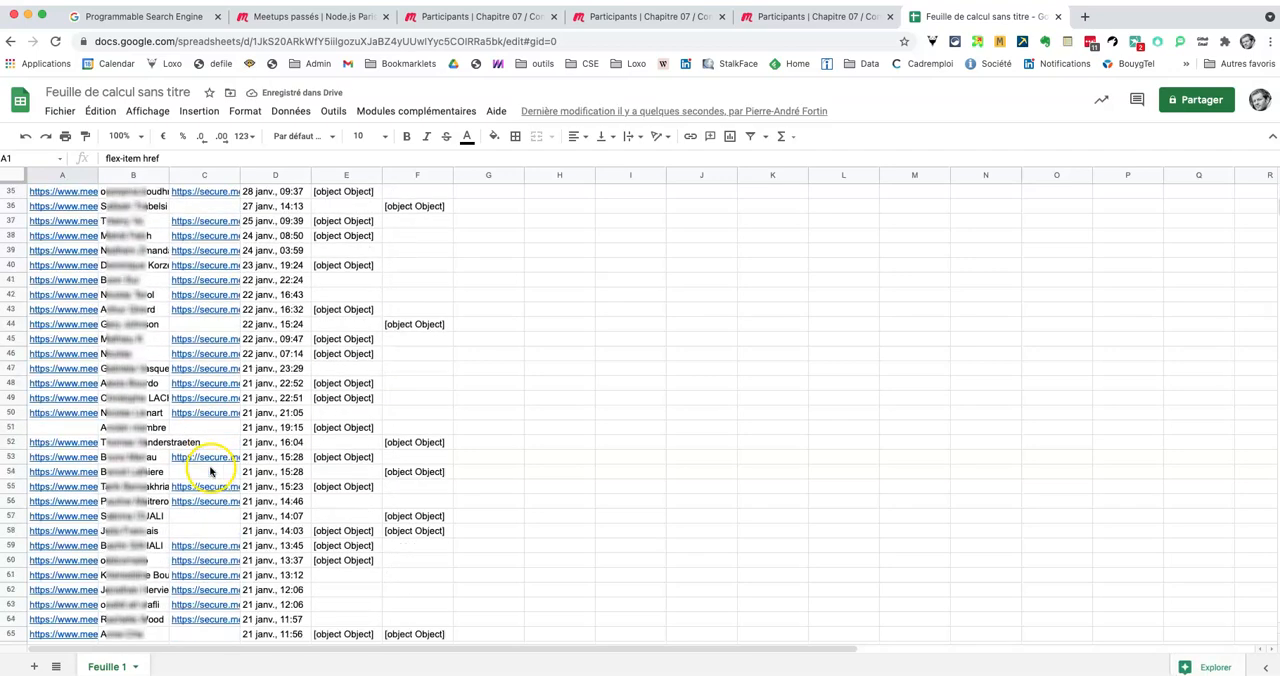
pyautogui.scroll(-10, 210, 470)
pyautogui.click(40, 531)
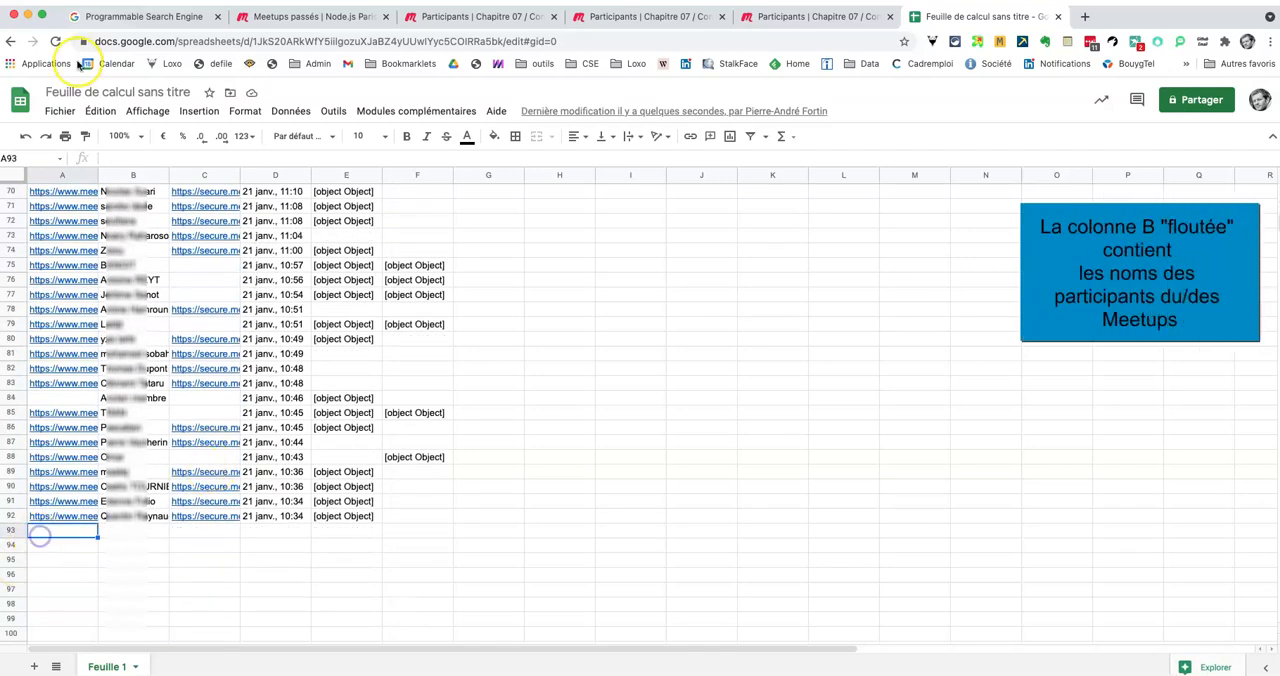
pyautogui.click(60, 111)
pyautogui.click(86, 209)
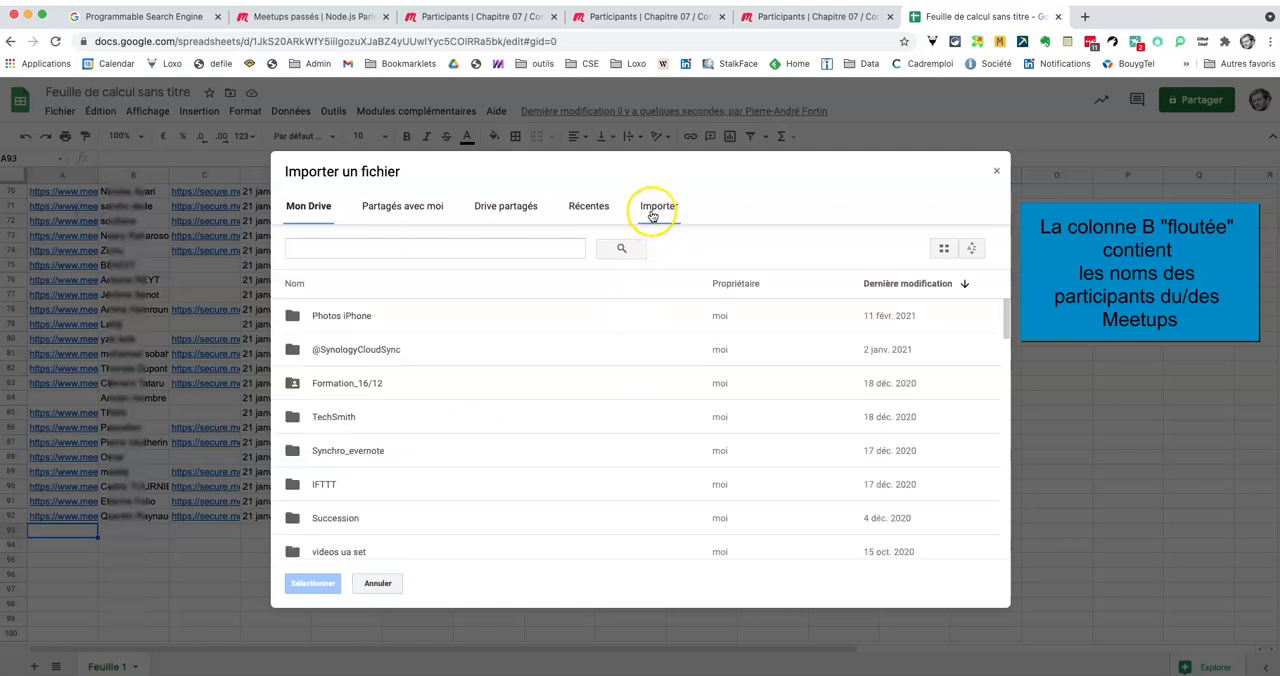
pyautogui.click(652, 215)
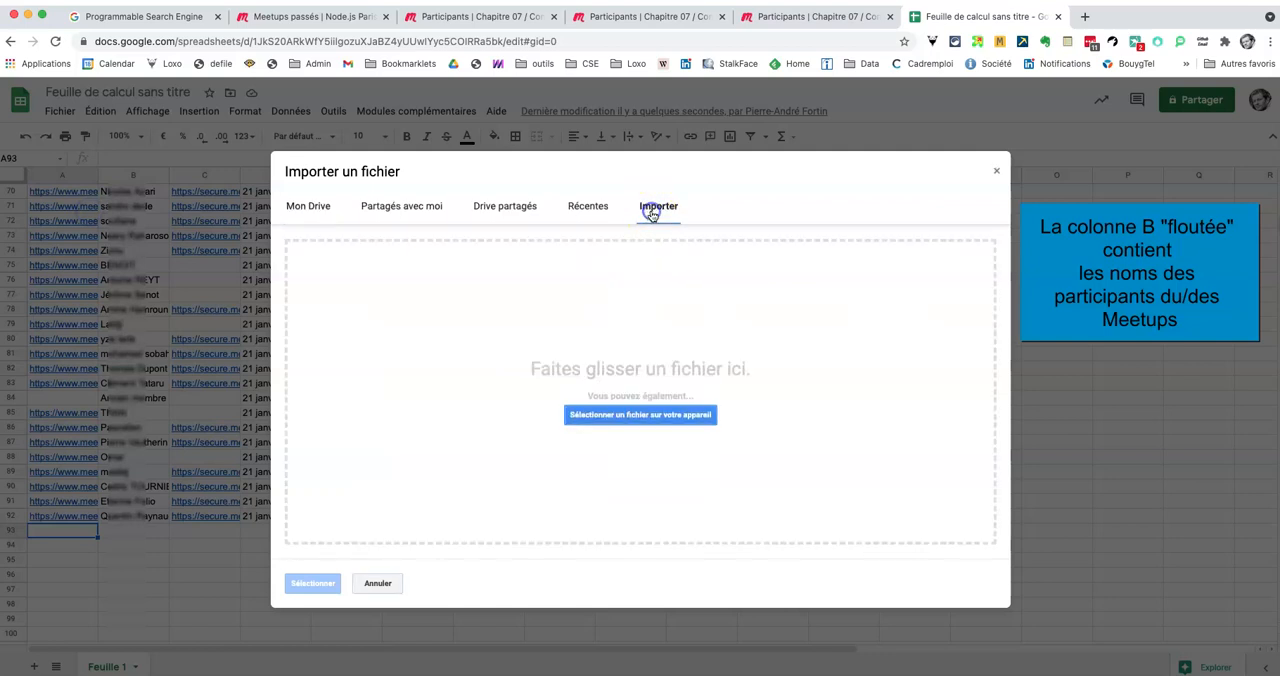
pyautogui.click(662, 412)
pyautogui.click(521, 272)
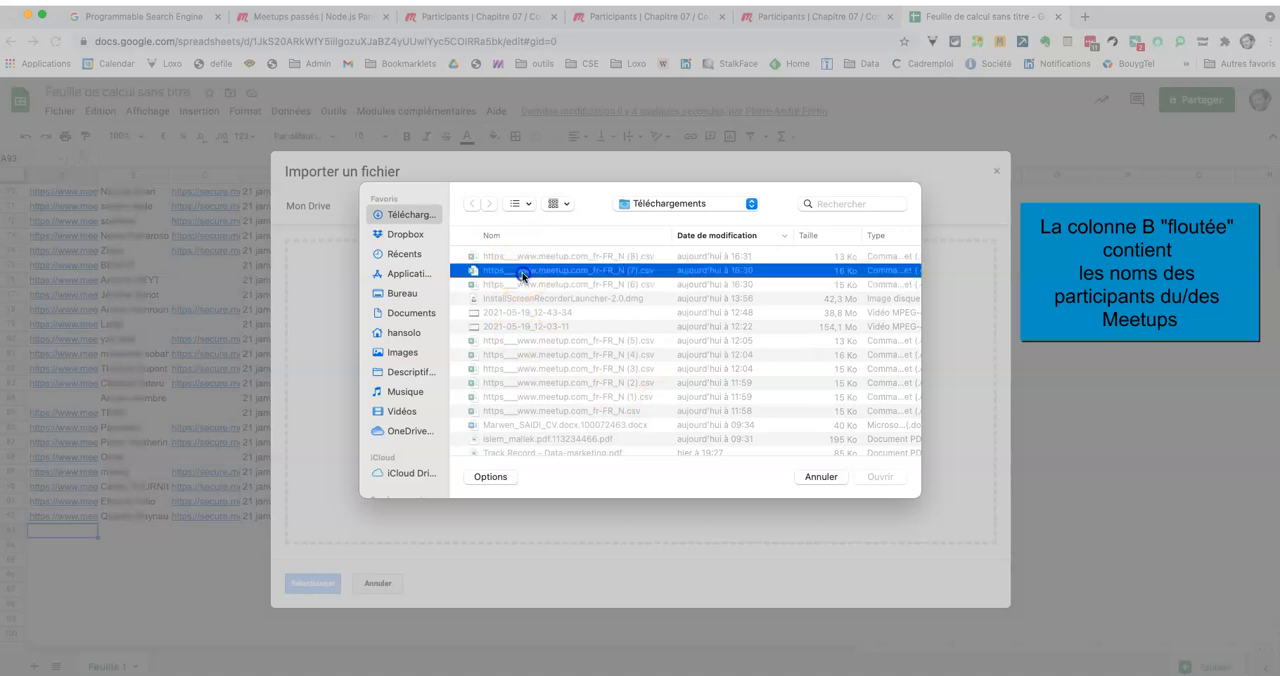
pyautogui.click(880, 476)
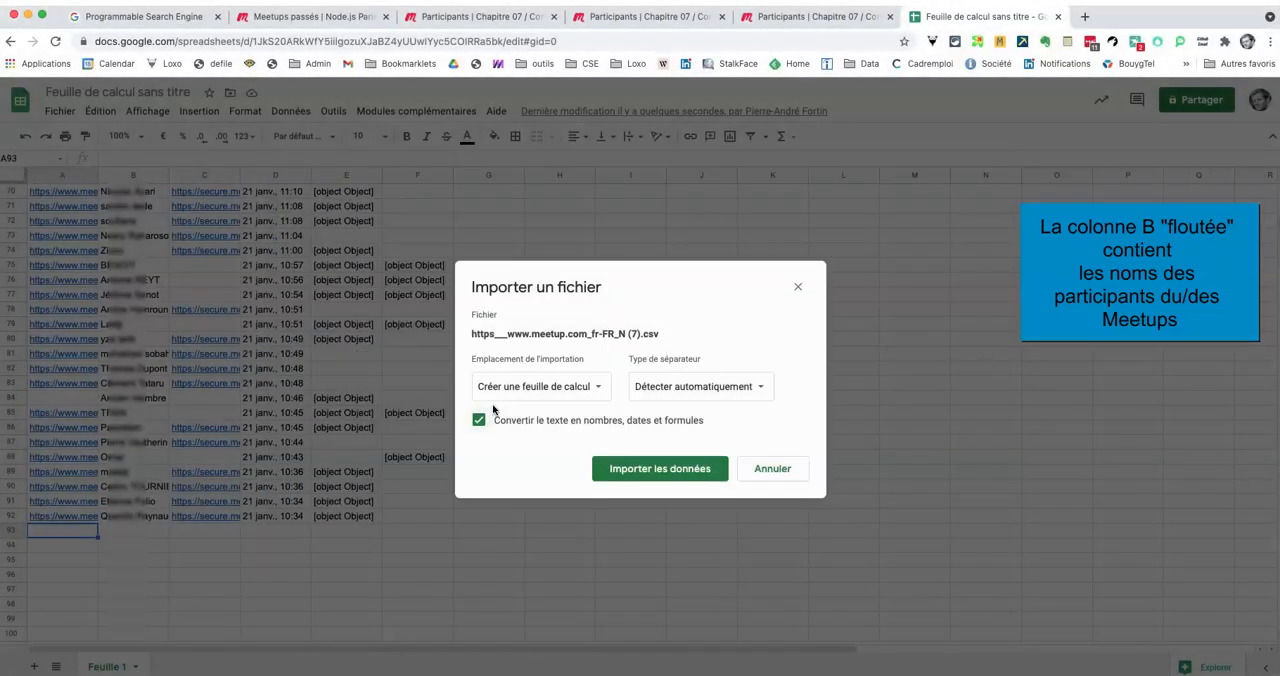
# Step: Import the (7).csv data by appending it to the active sheet
pyautogui.click(586, 385)
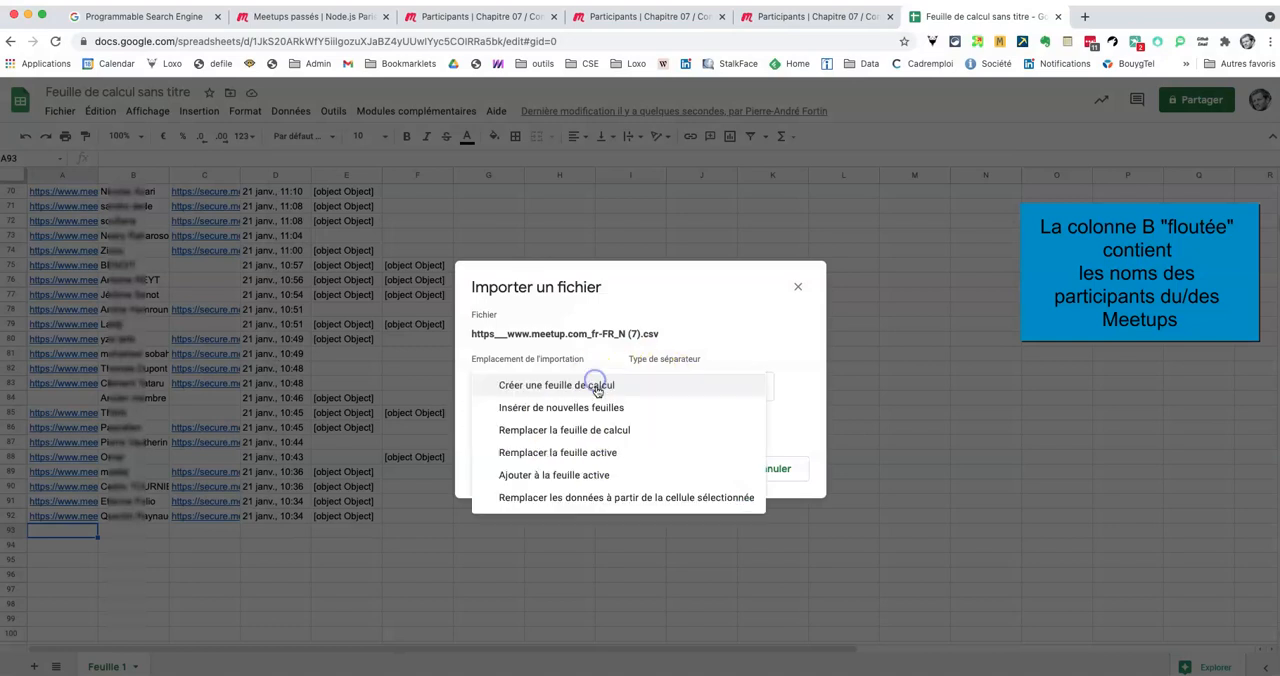
pyautogui.click(560, 475)
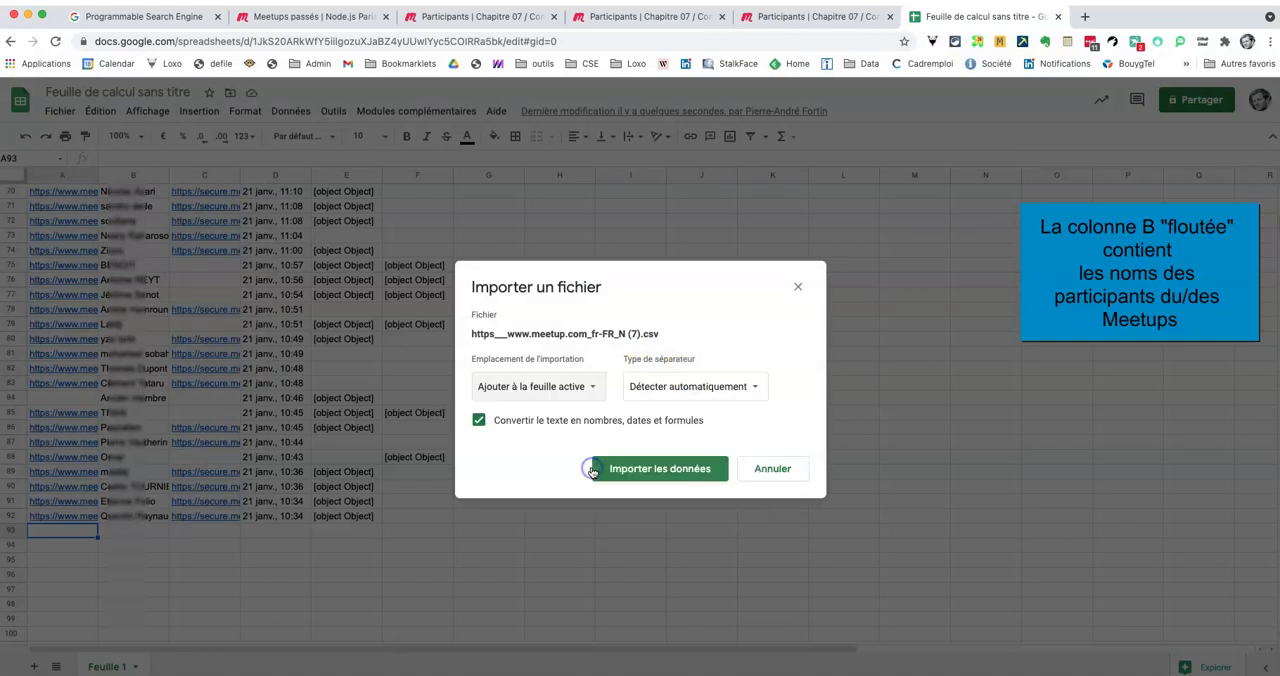
pyautogui.click(688, 472)
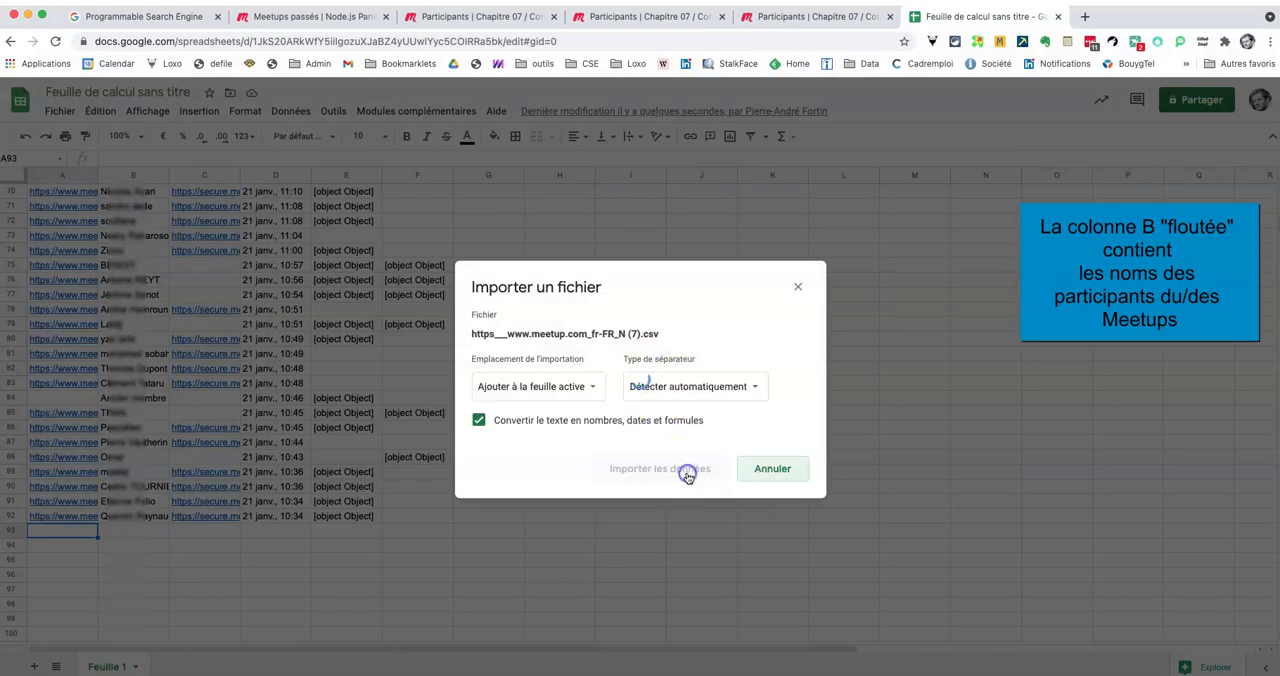
# Step: Delete the repeated header row 93 between the two participant lists
pyautogui.click(11, 531)
pyautogui.rightClick(11, 531)
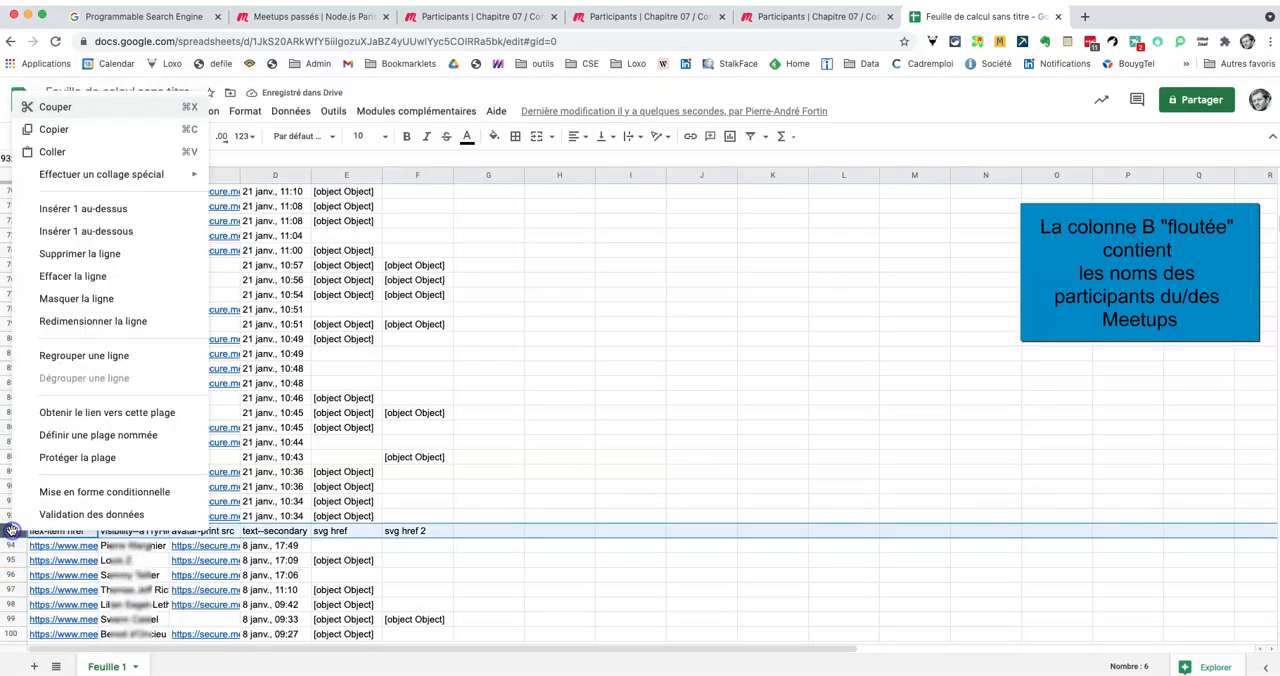
pyautogui.click(89, 253)
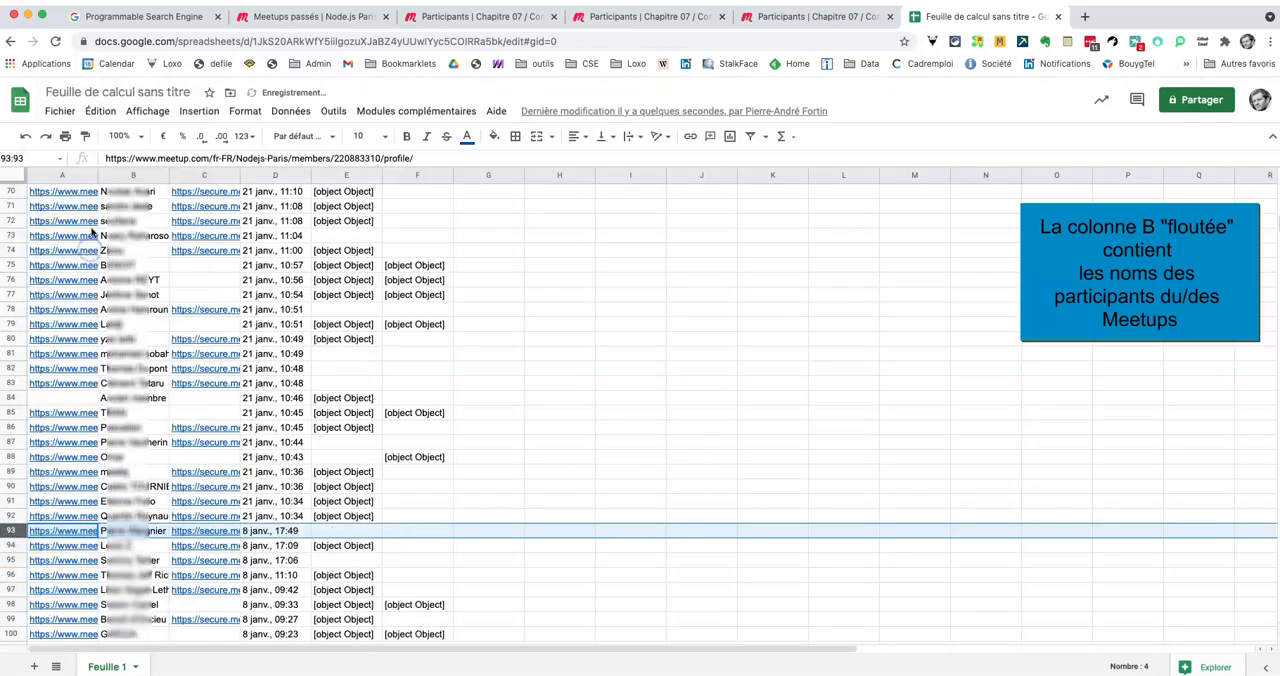
# Step: Select cell A186 below the second participant list and upload https___www.meetup.com_fr-FR_N (8).csv for import
pyautogui.scroll(-20, 109, 380)
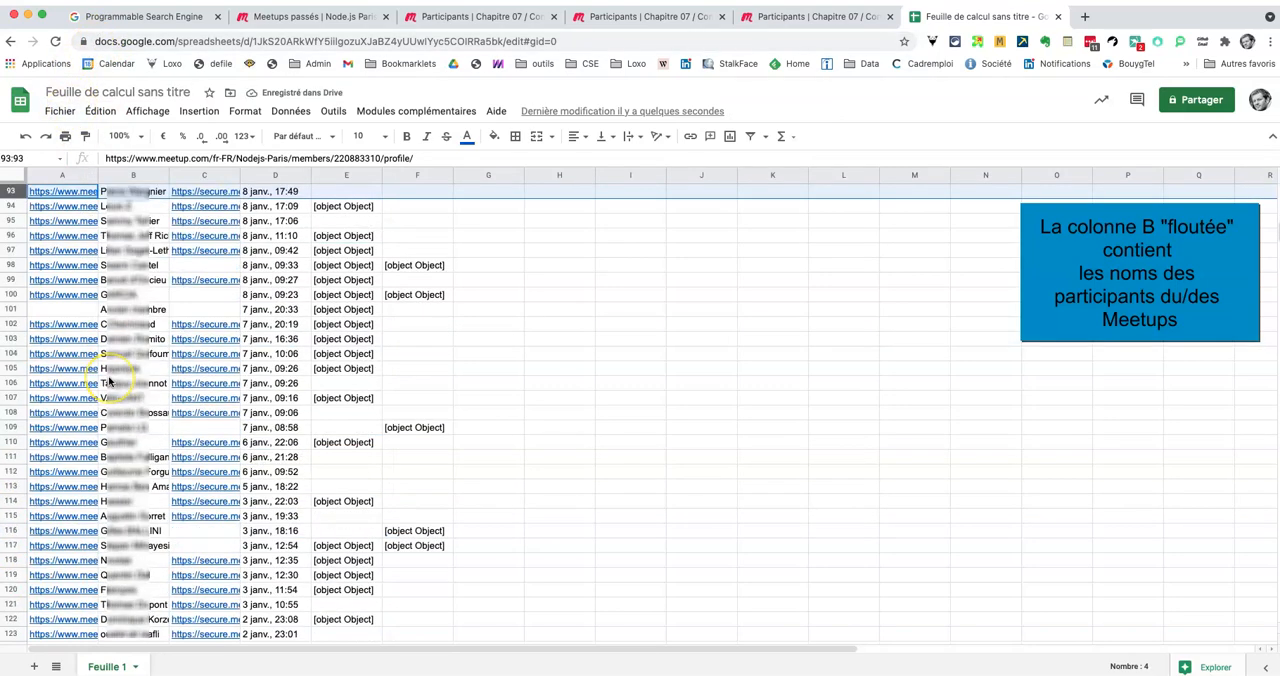
pyautogui.scroll(-3, 109, 380)
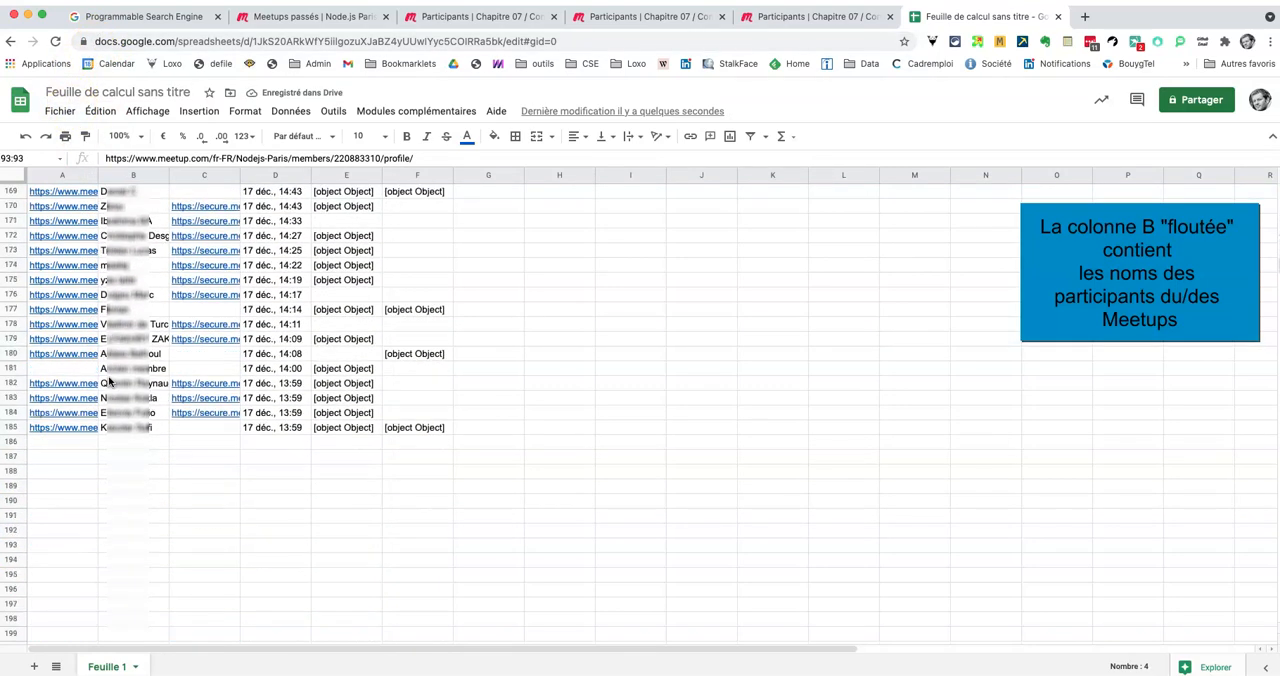
pyautogui.click(73, 442)
pyautogui.click(60, 111)
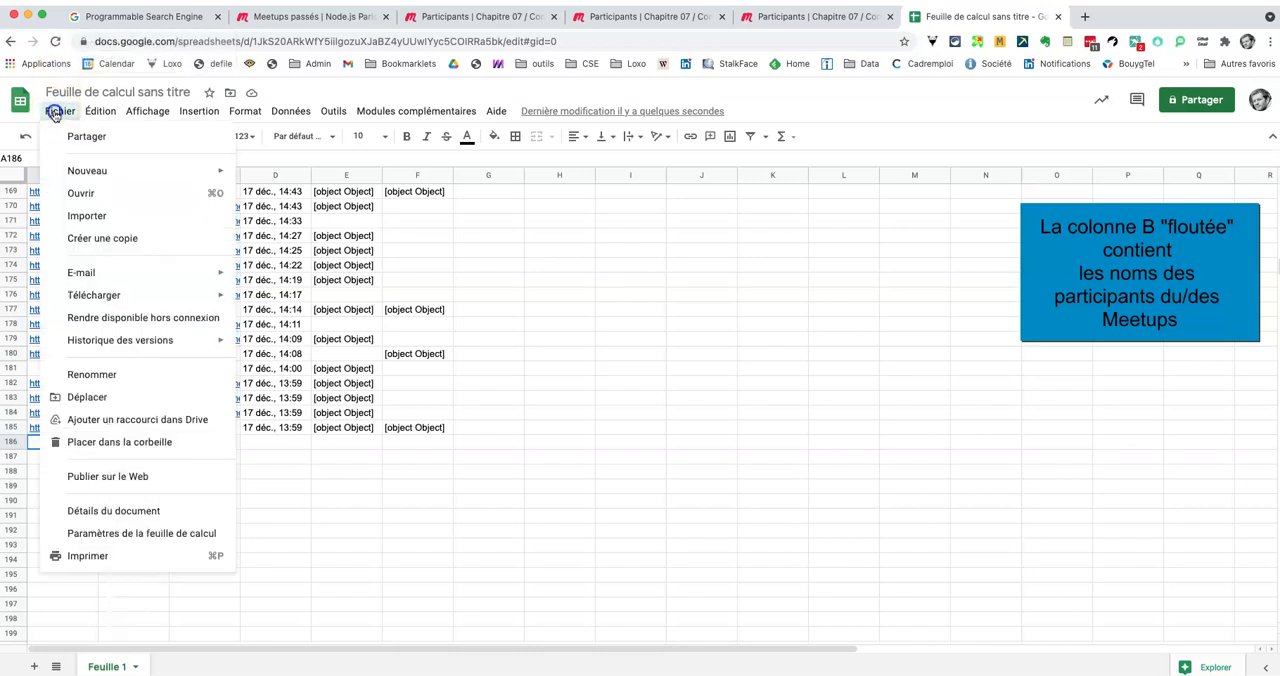
pyautogui.click(105, 220)
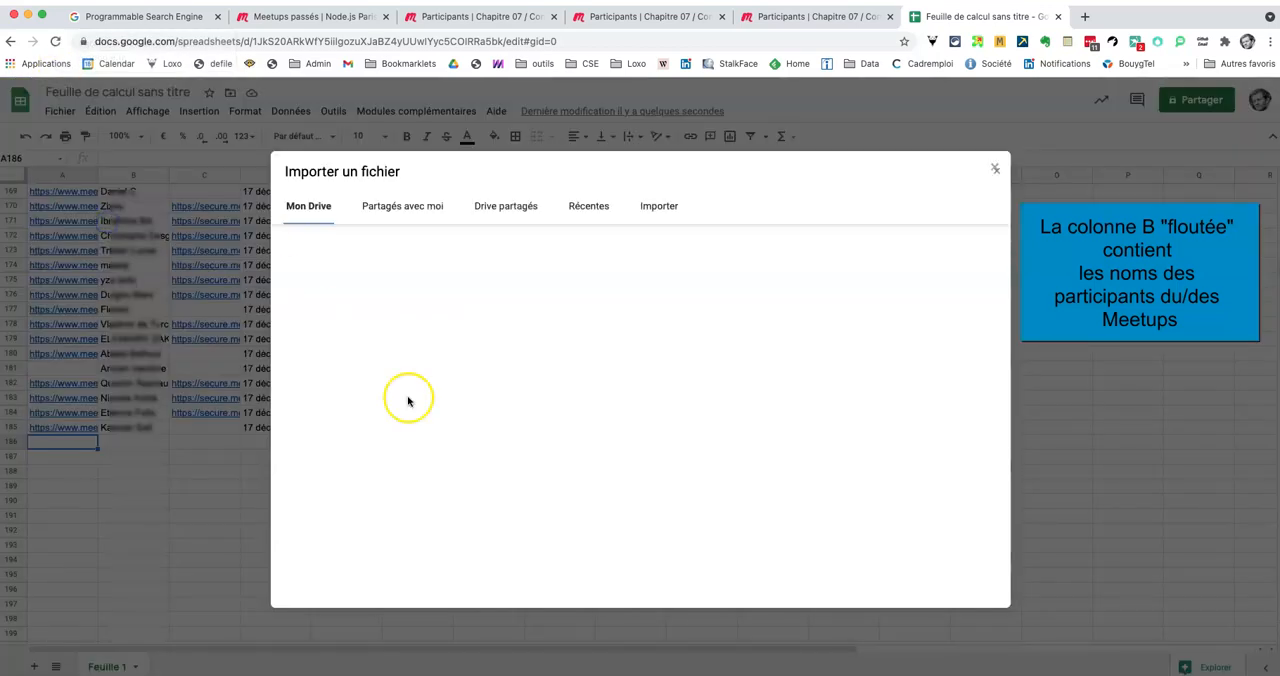
pyautogui.click(660, 207)
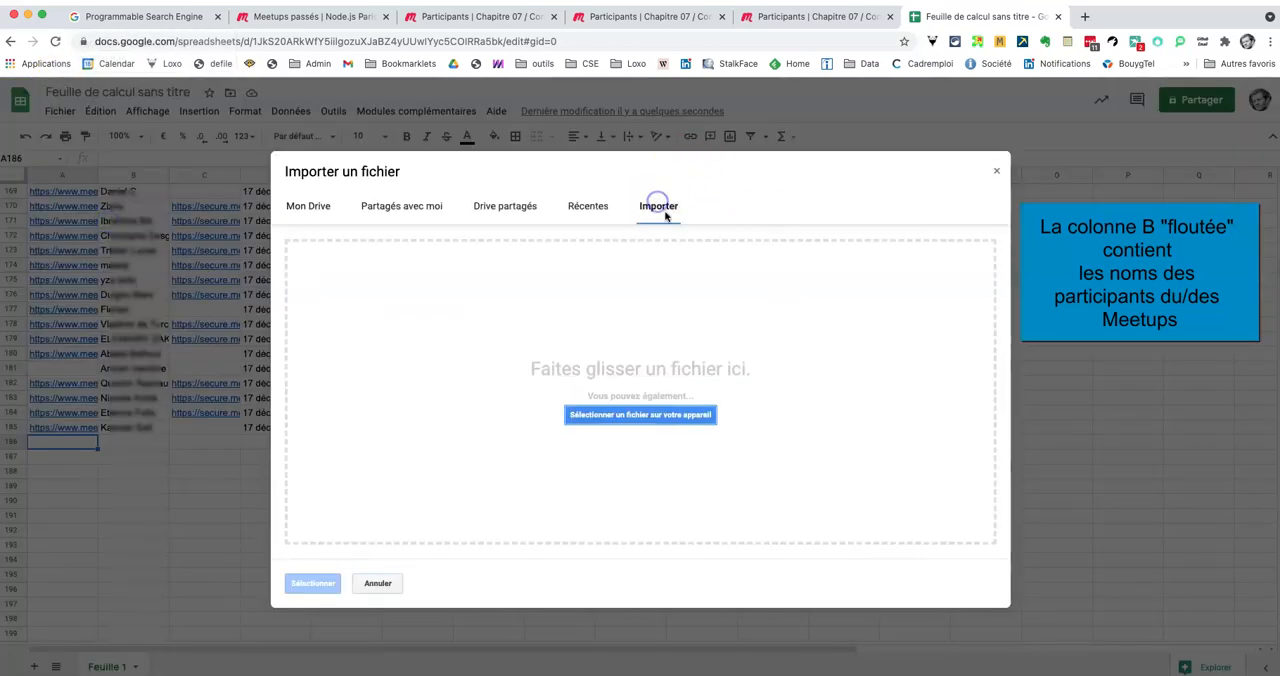
pyautogui.click(641, 415)
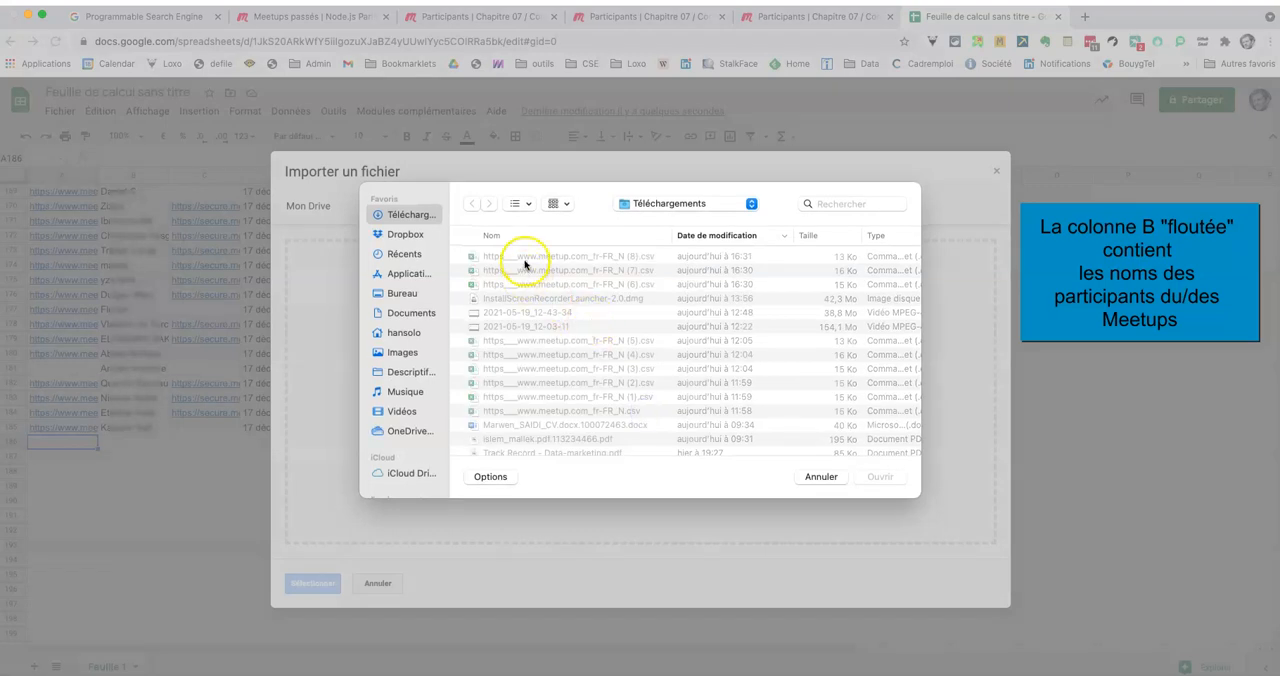
pyautogui.click(525, 257)
pyautogui.click(880, 477)
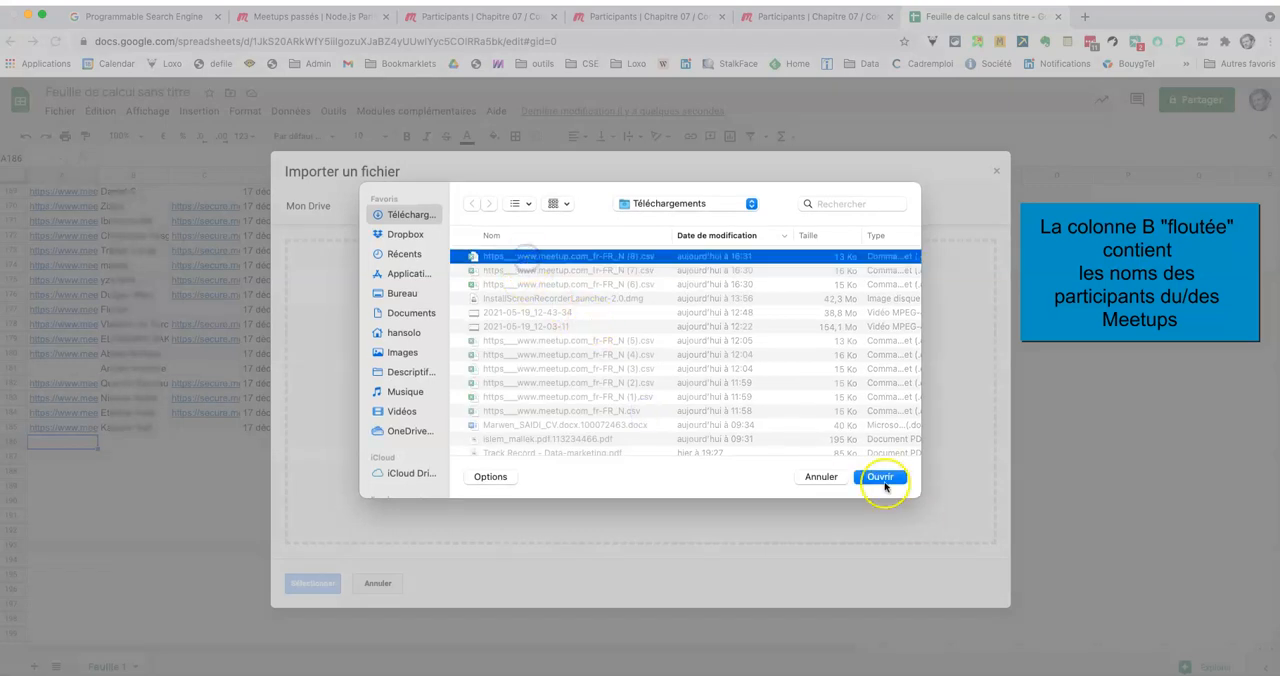
pyautogui.click(316, 585)
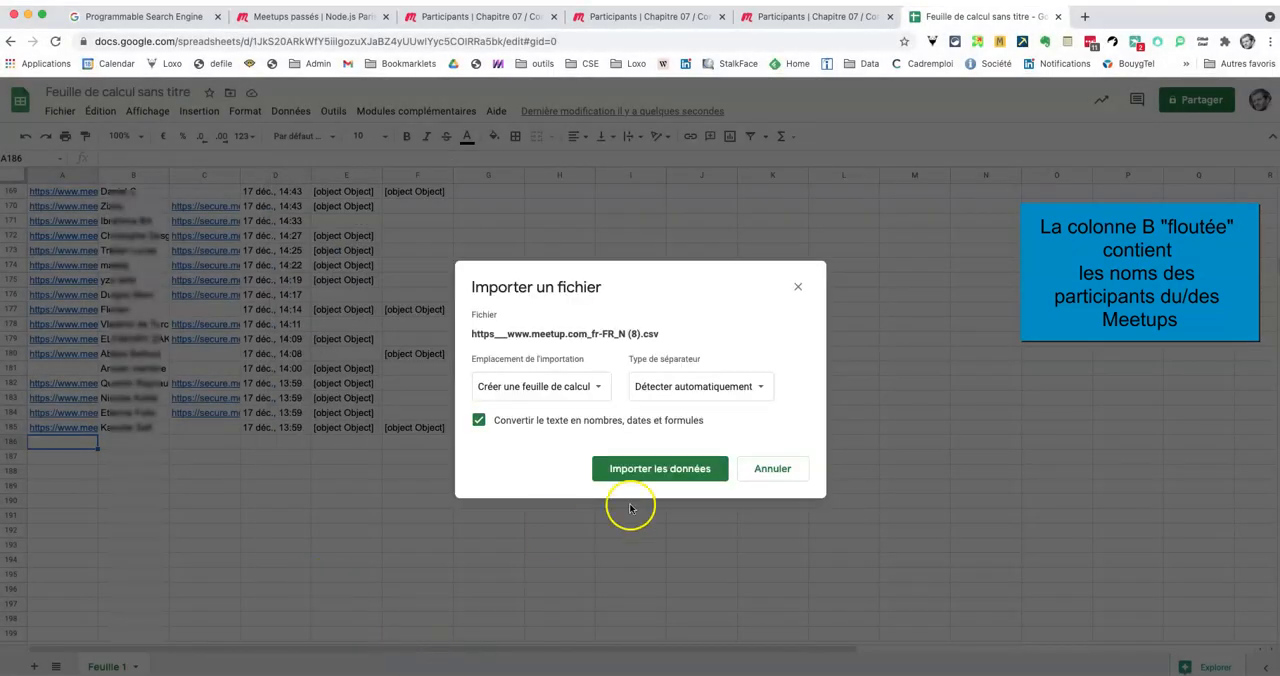
# Step: Import the (8).csv data with the location set to "Ajouter à la feuille active"
pyautogui.click(635, 470)
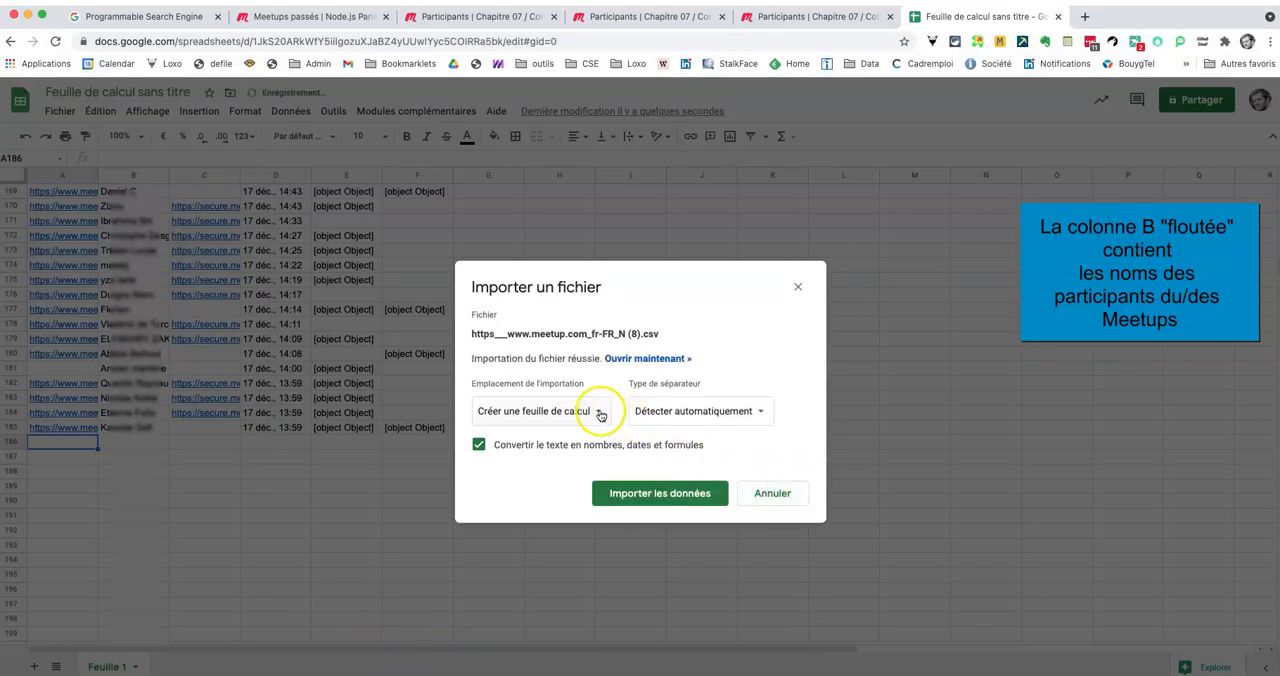
pyautogui.click(598, 410)
pyautogui.click(590, 495)
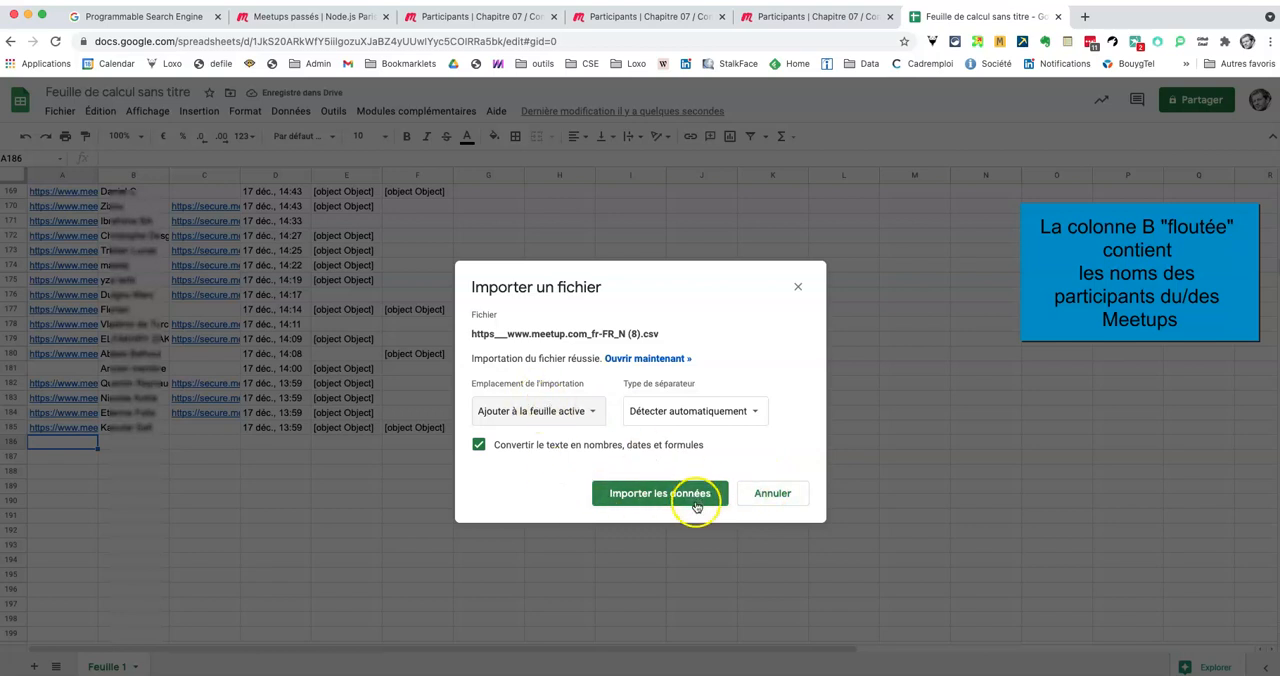
pyautogui.click(696, 495)
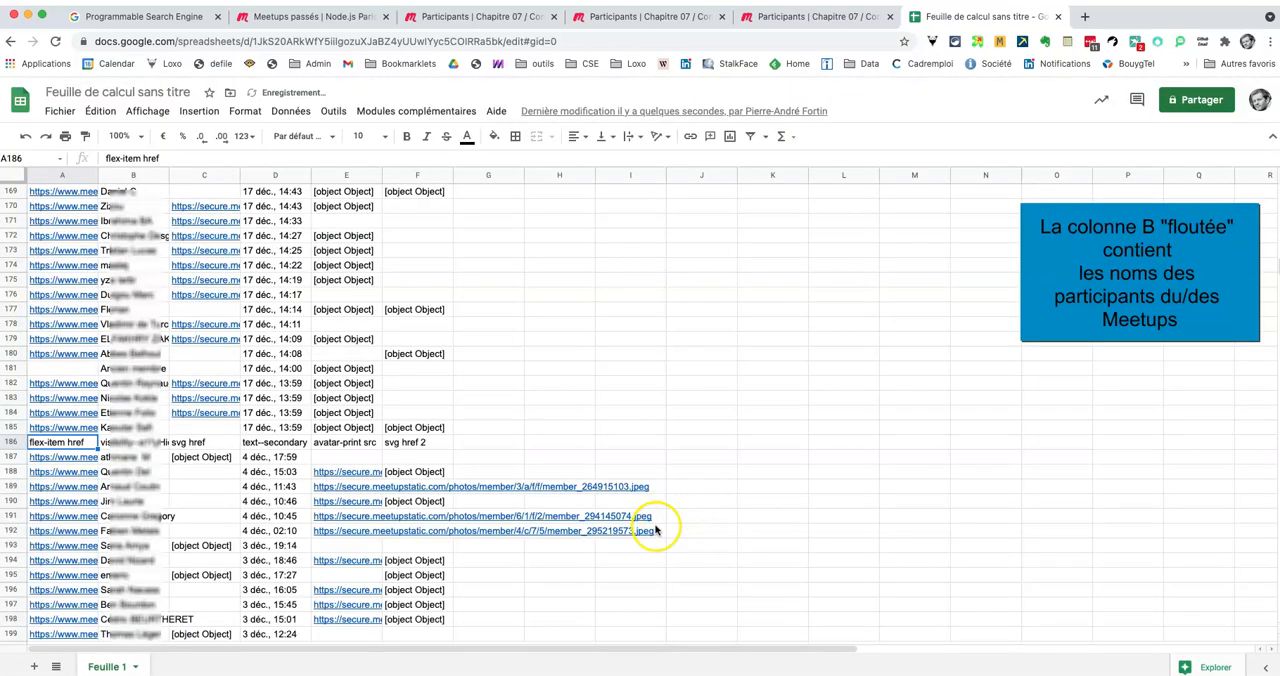
# Step: Delete the repeated header row 186 above the third participant list
pyautogui.click(8, 442)
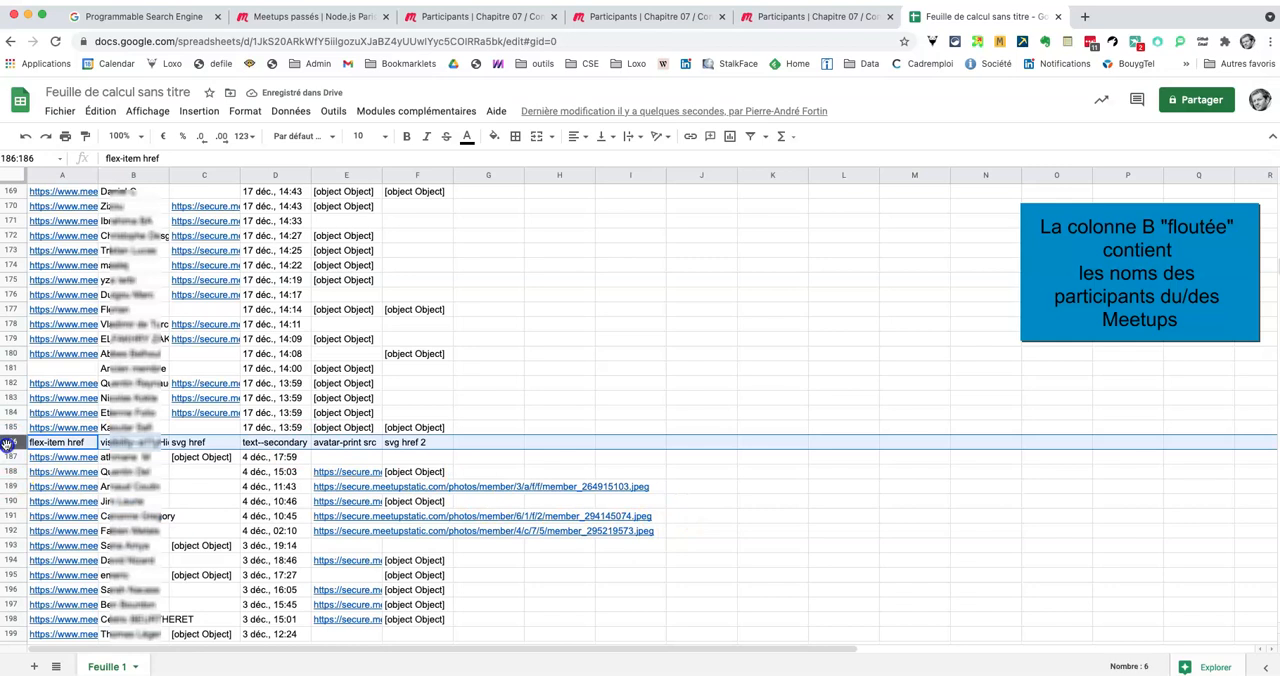
pyautogui.rightClick(6, 443)
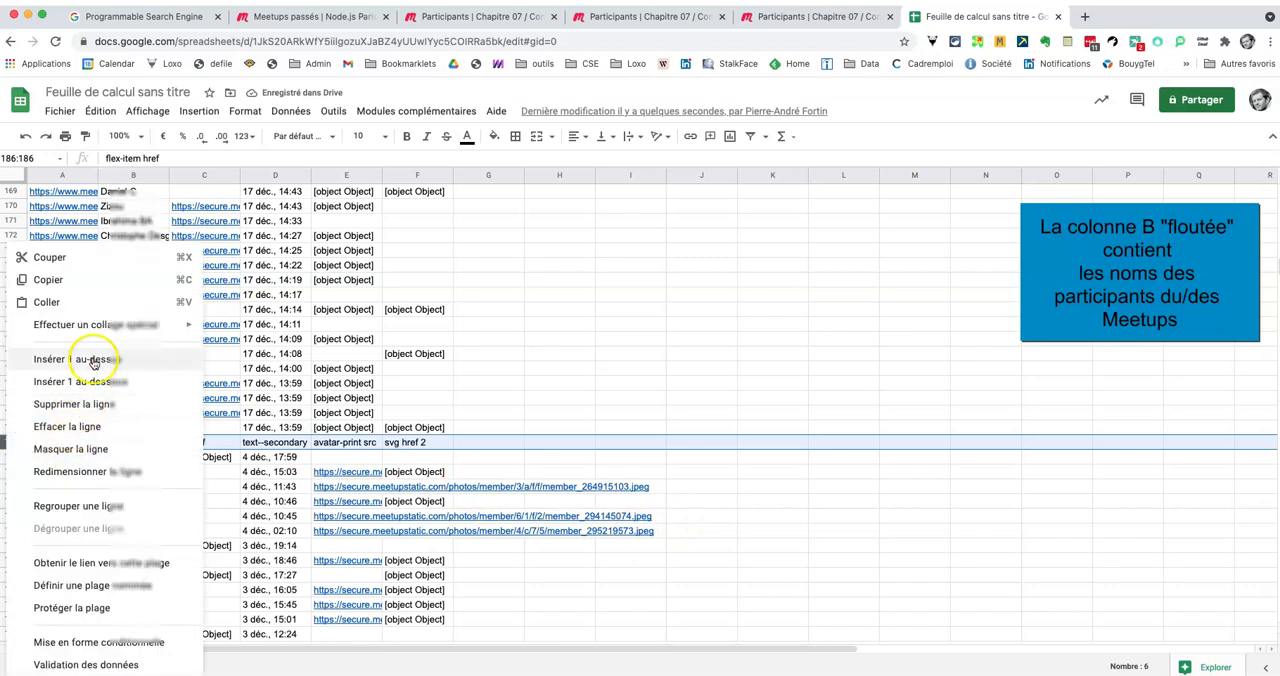
pyautogui.click(100, 403)
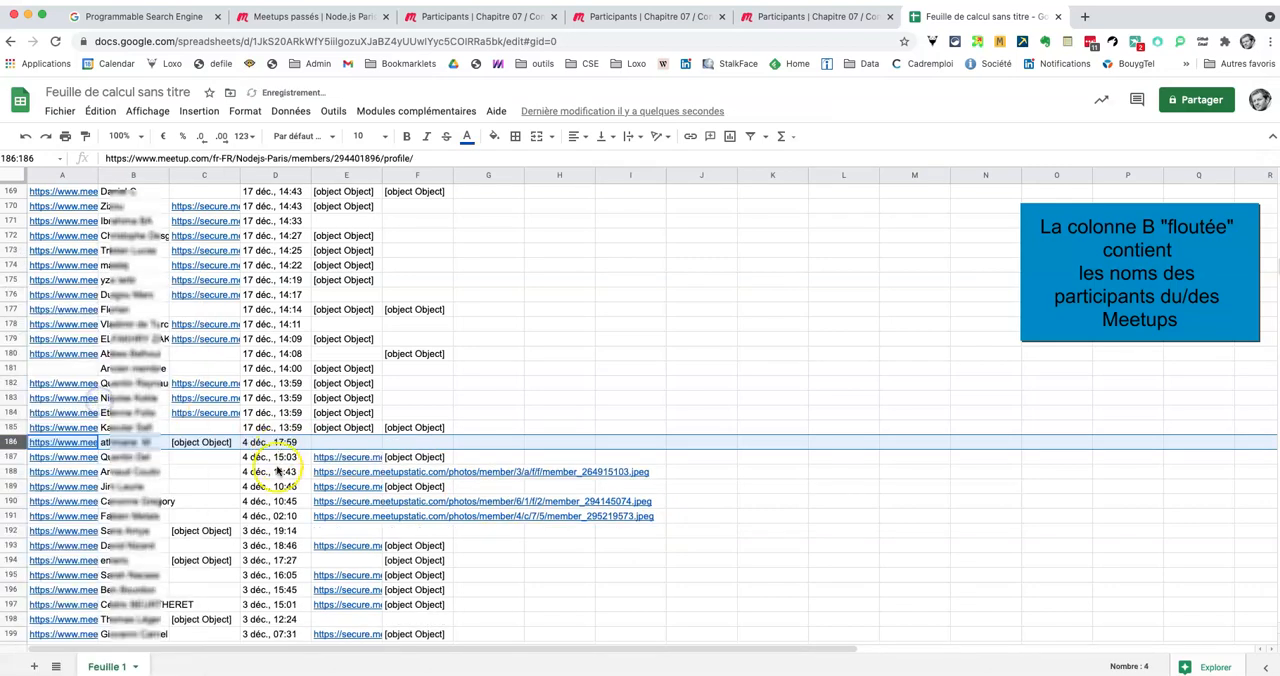
# Step: Clear the contents of columns C through I, keeping only the profile links and names, and select cell C1
pyautogui.scroll(2, 115, 348)
pyautogui.scroll(10, 115, 348)
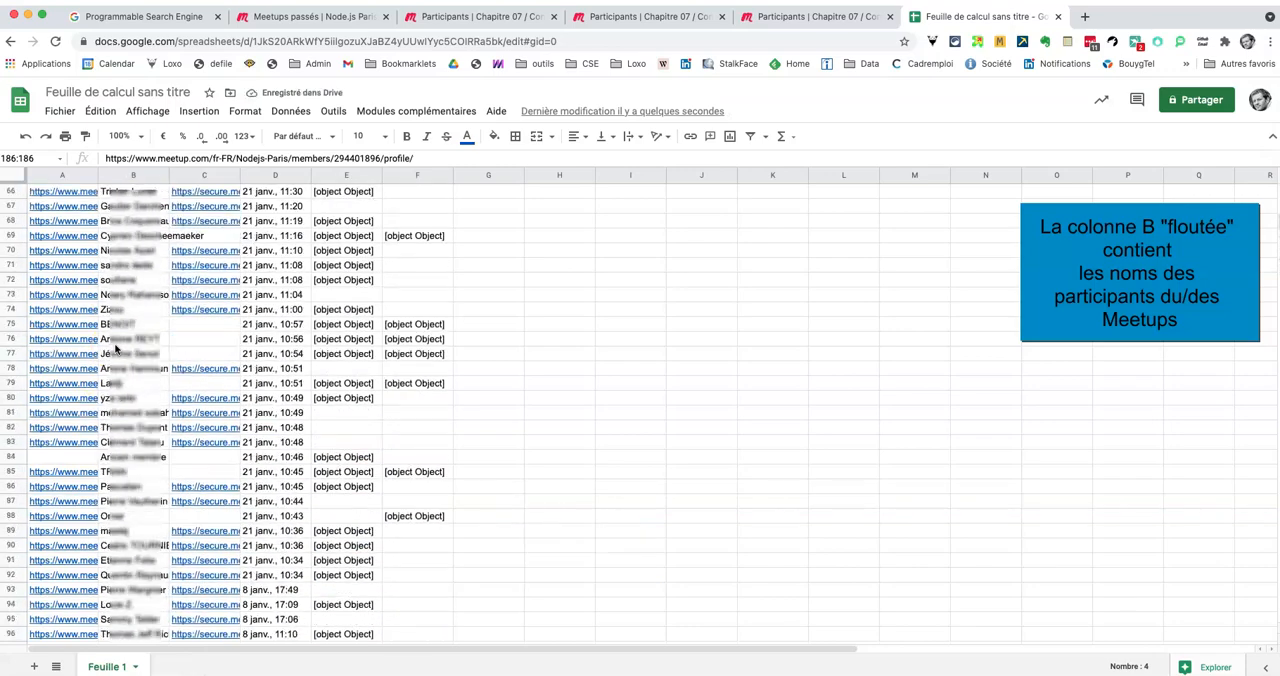
pyautogui.scroll(-7, 115, 348)
pyautogui.scroll(-15, 115, 348)
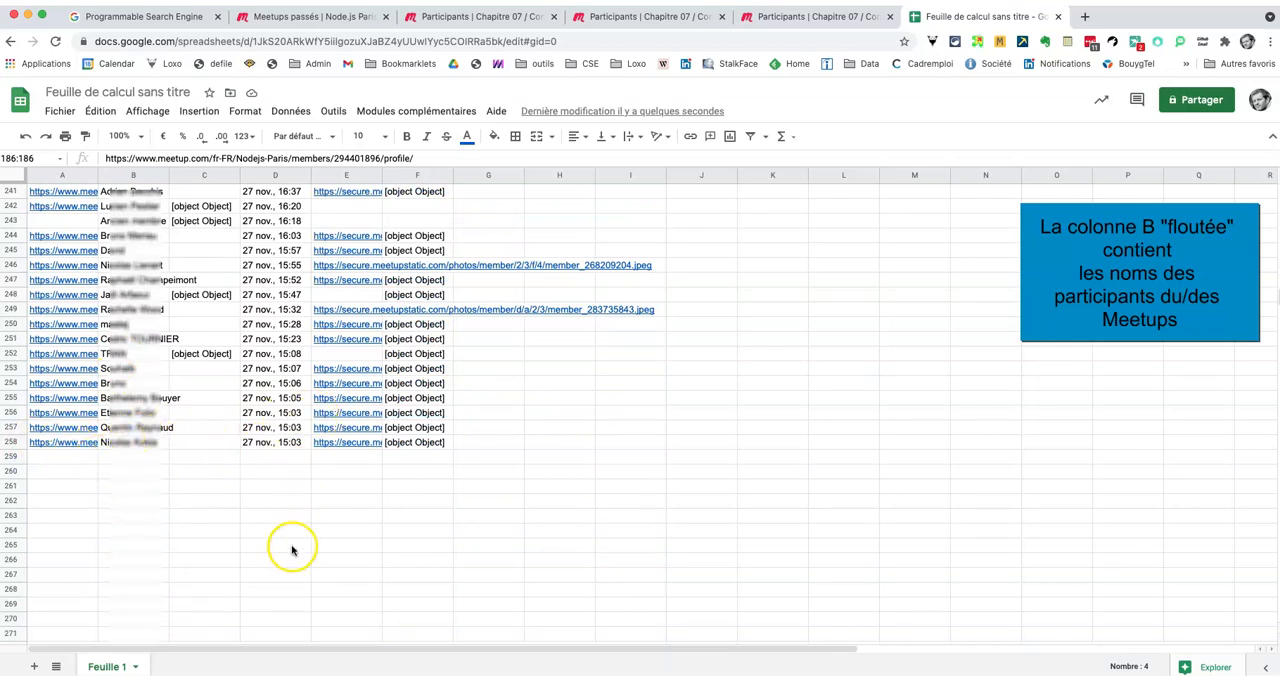
pyautogui.click(206, 176)
pyautogui.moveTo(211, 174); pyautogui.dragTo(659, 174)
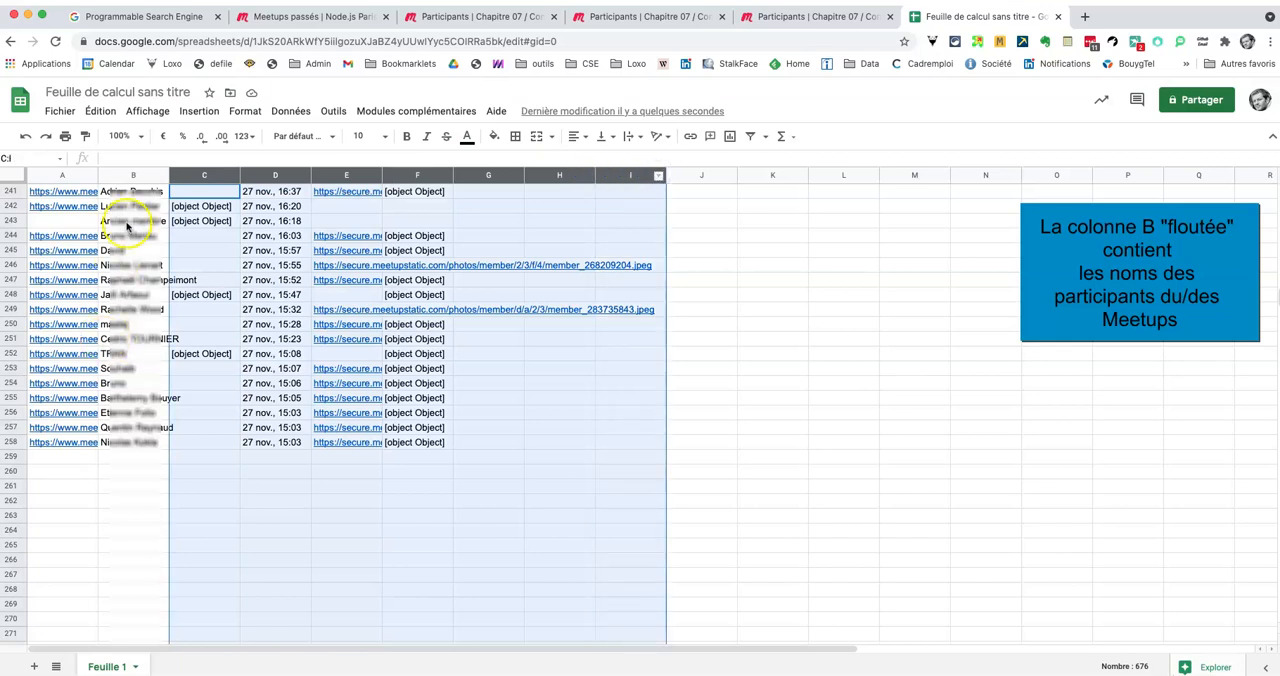
pyautogui.press('Delete')
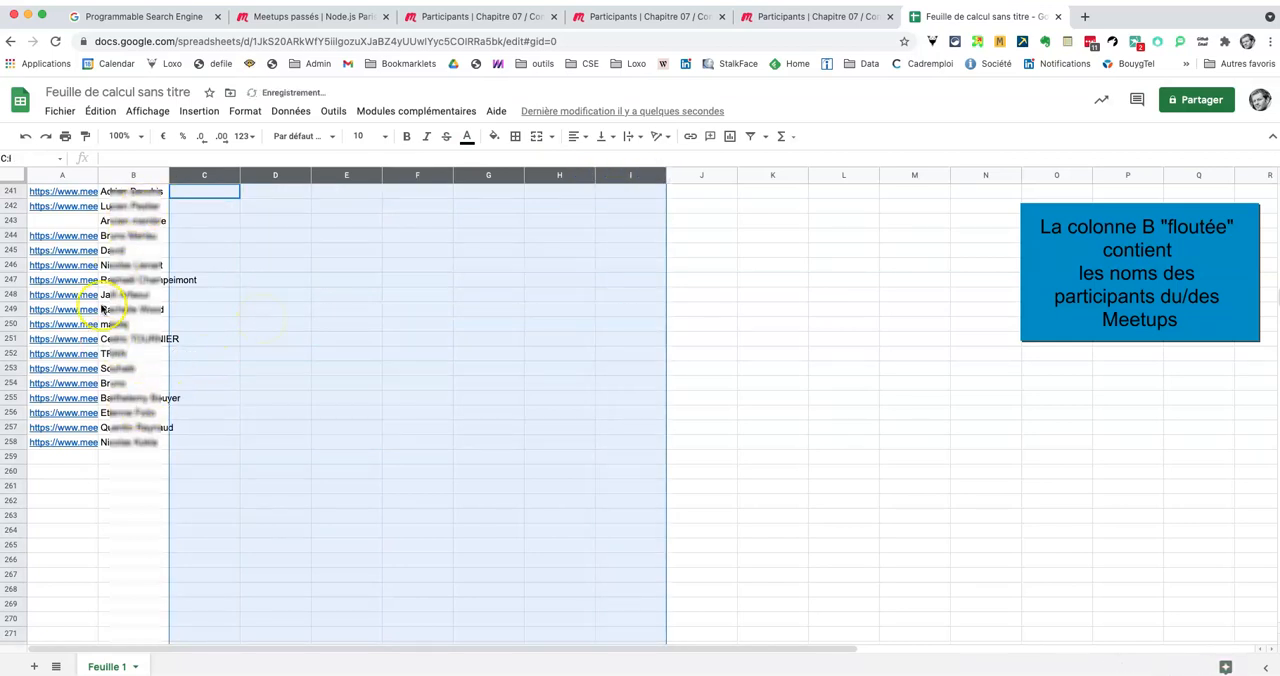
pyautogui.scroll(20, 100, 283)
pyautogui.scroll(18, 97, 283)
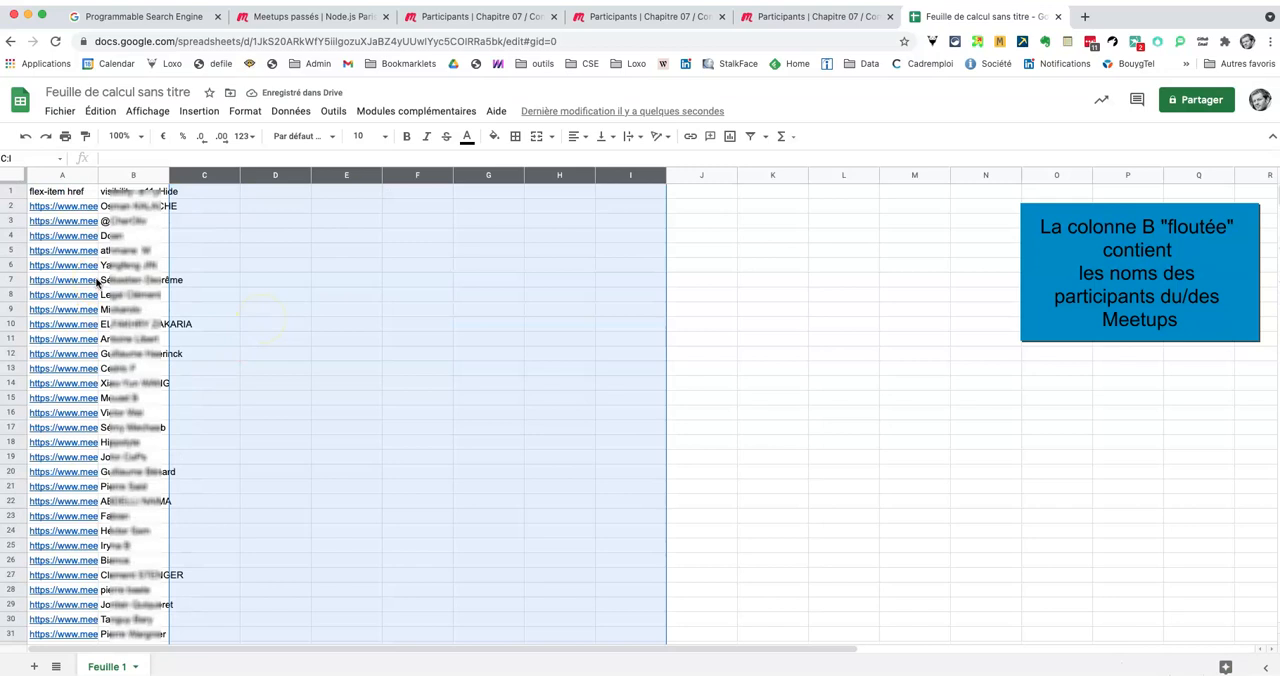
pyautogui.click(204, 198)
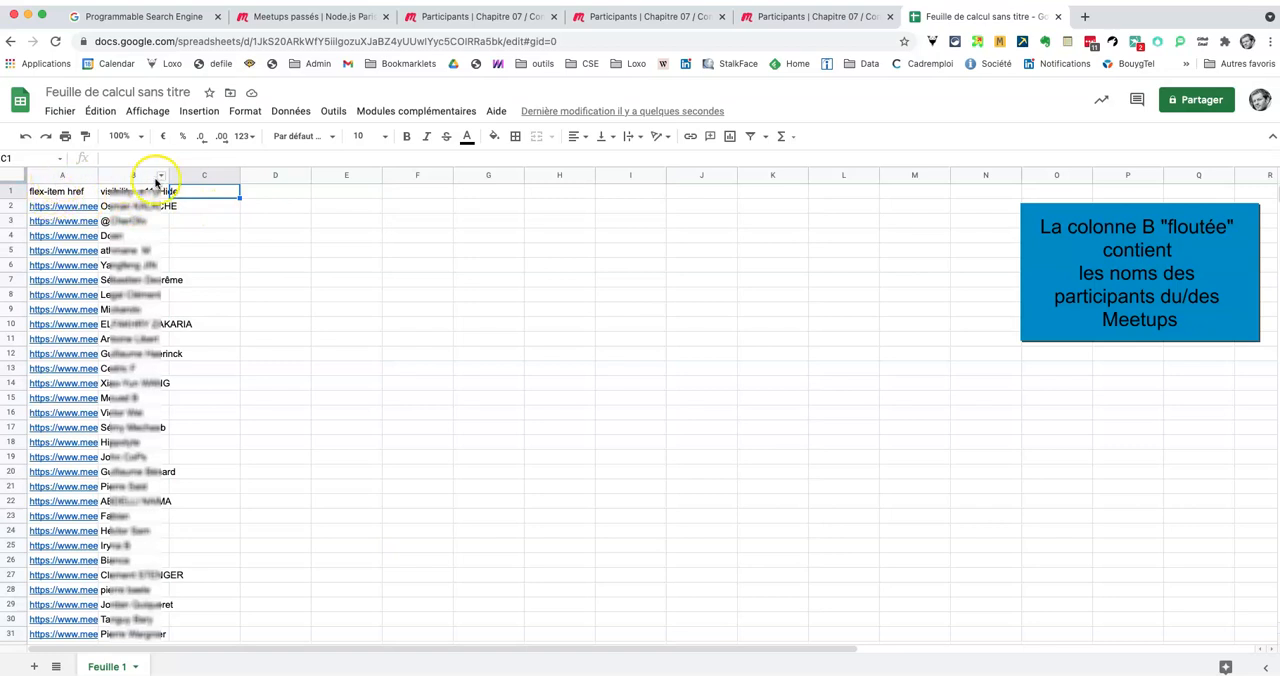
# Step: Create a pivot table in a new sheet from the data range 'Feuille 1'!A1:C258
pyautogui.click(310, 119)
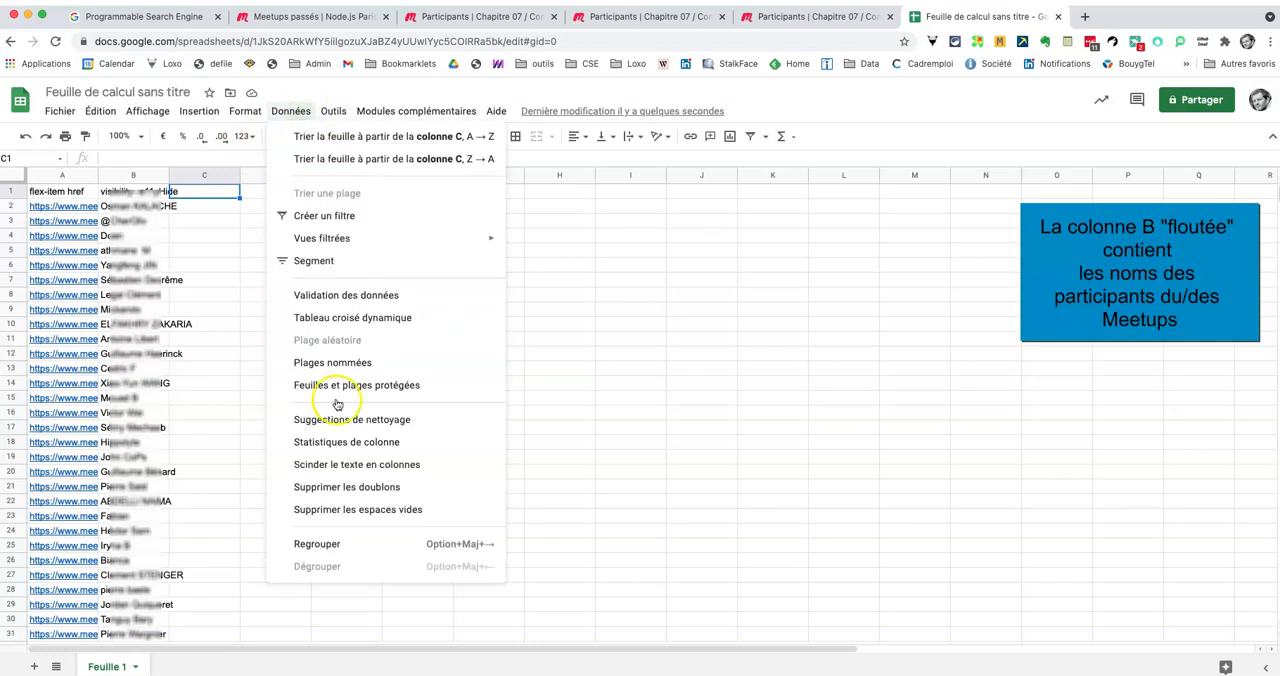
pyautogui.click(348, 314)
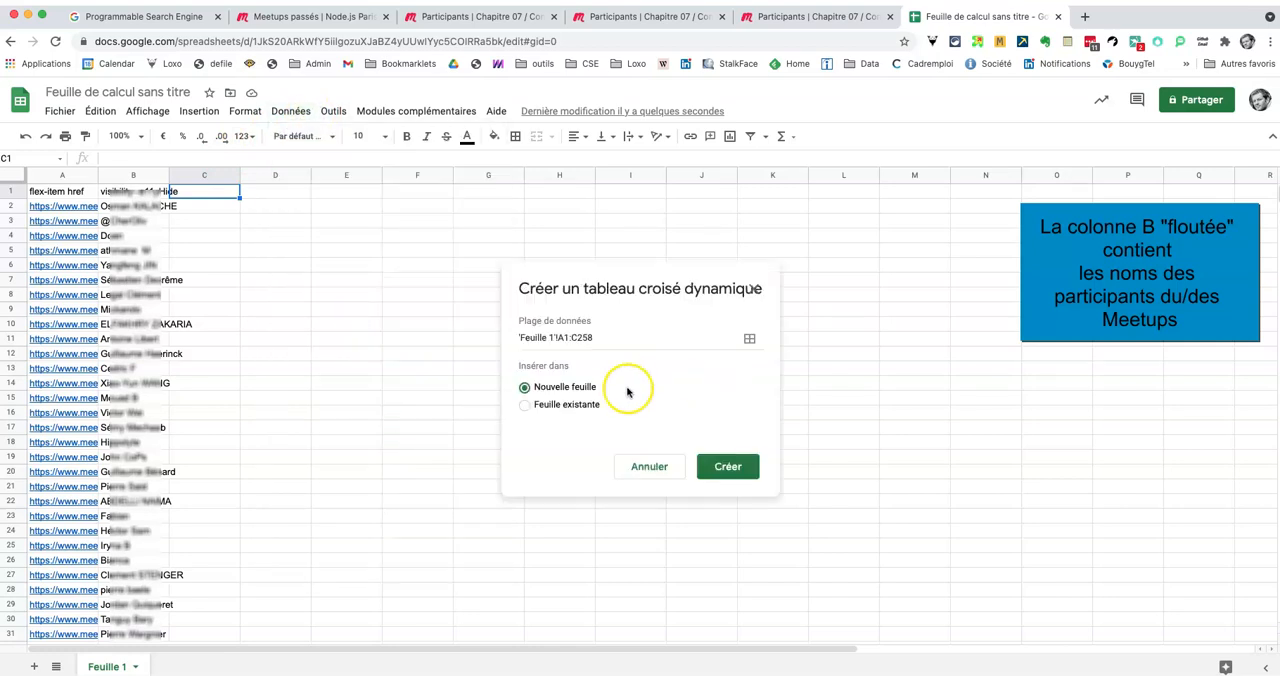
pyautogui.click(749, 340)
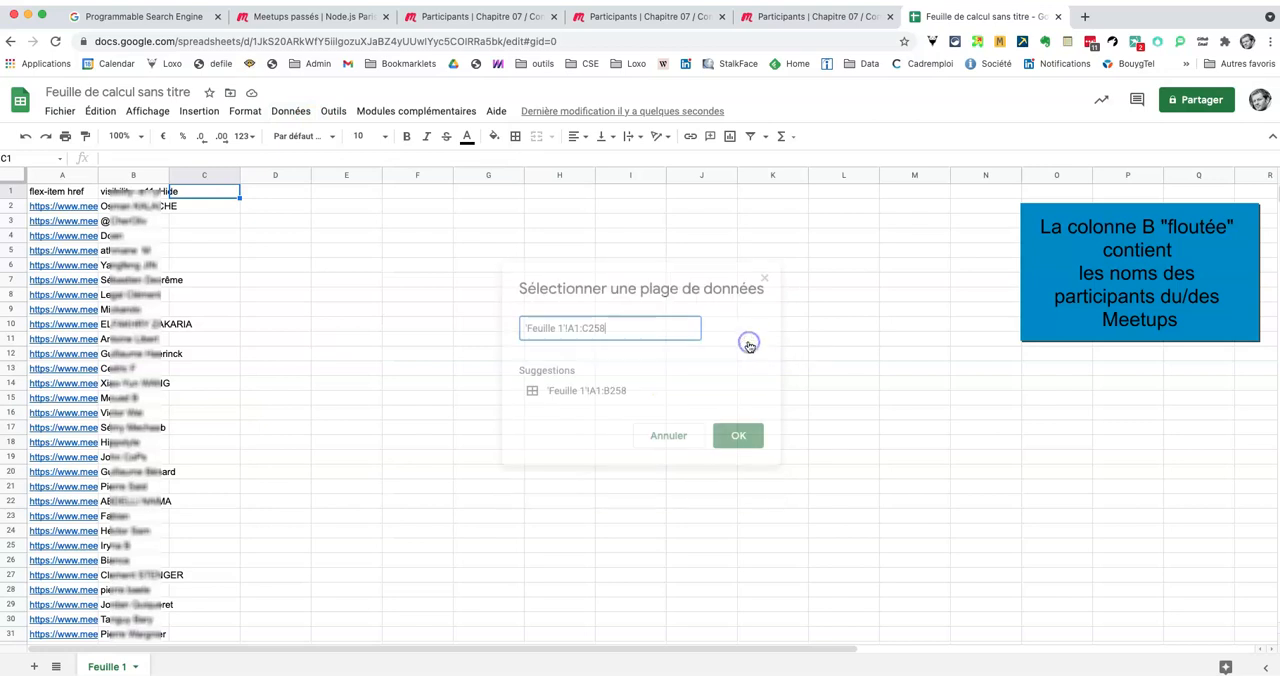
pyautogui.click(738, 435)
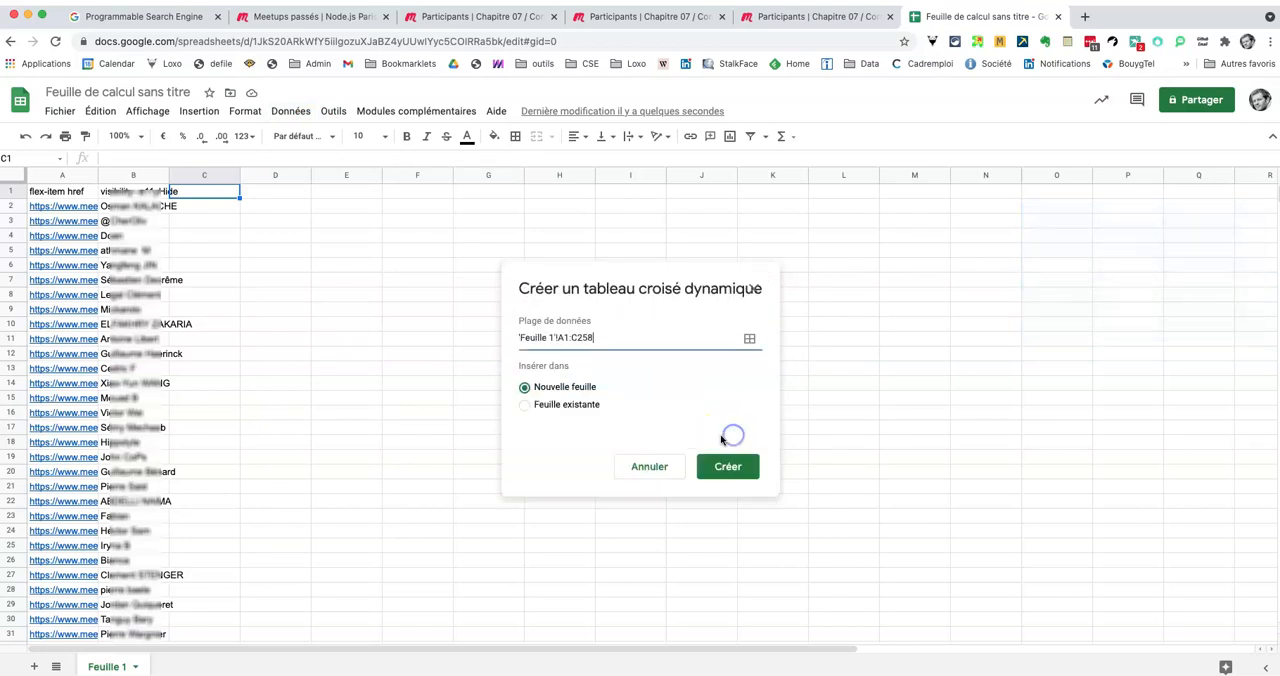
pyautogui.click(740, 467)
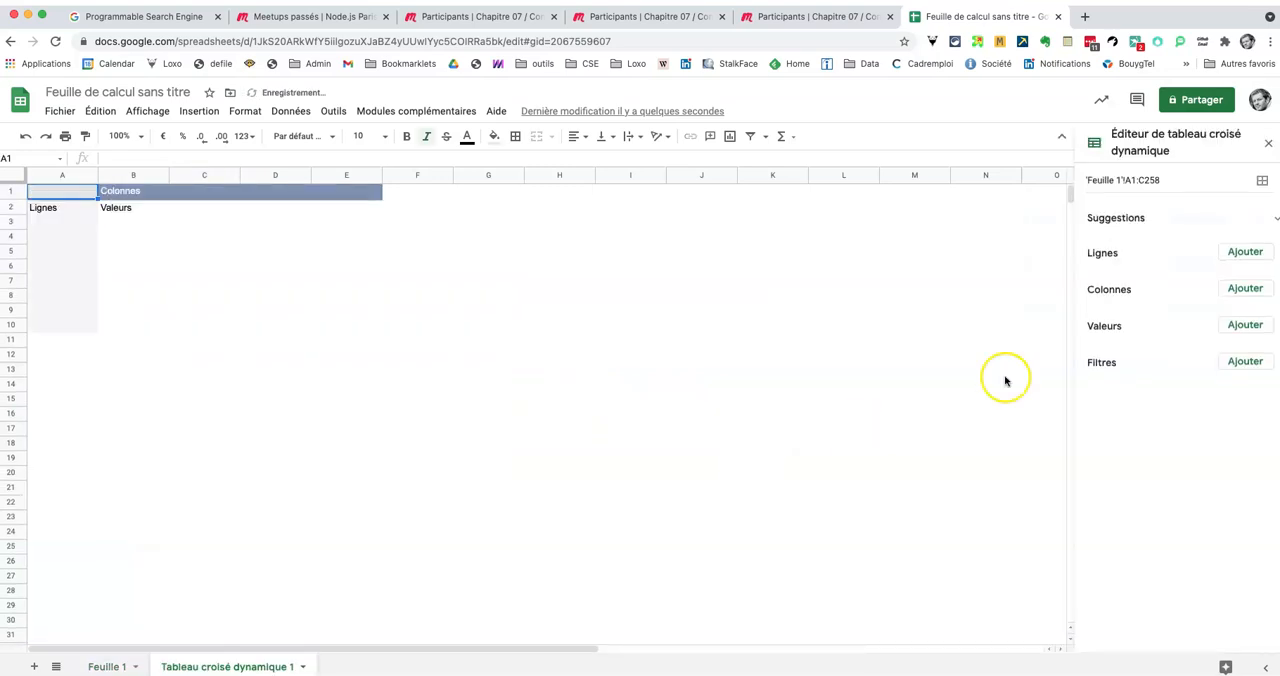
# Step: Add visibility--a11yHide as the pivot table's rows and flex-item href as its values
pyautogui.click(1236, 256)
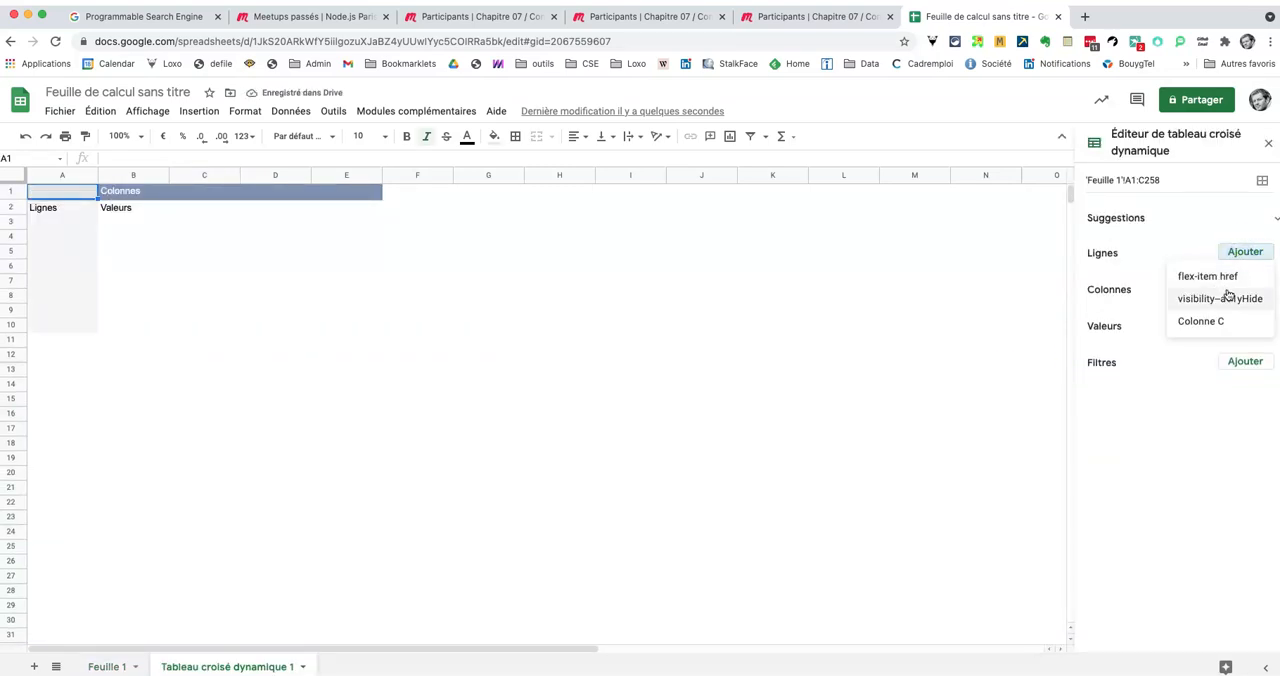
pyautogui.click(1241, 298)
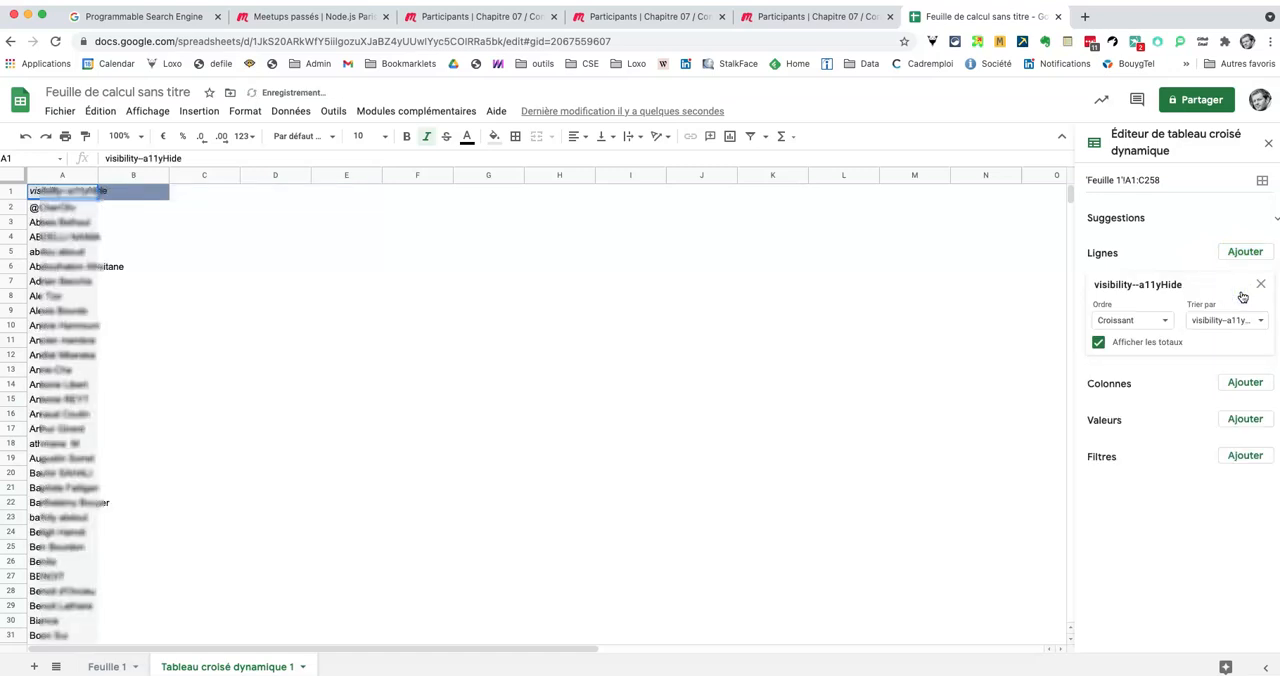
pyautogui.click(1258, 421)
pyautogui.click(1226, 504)
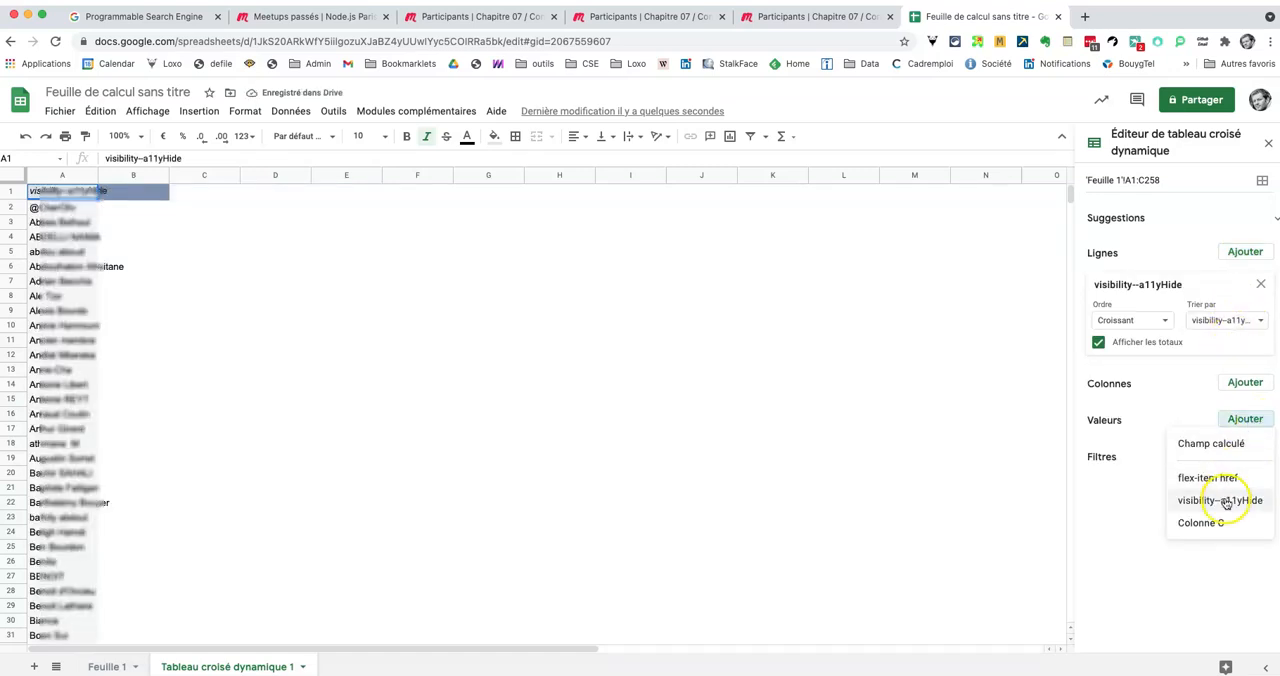
pyautogui.click(1222, 479)
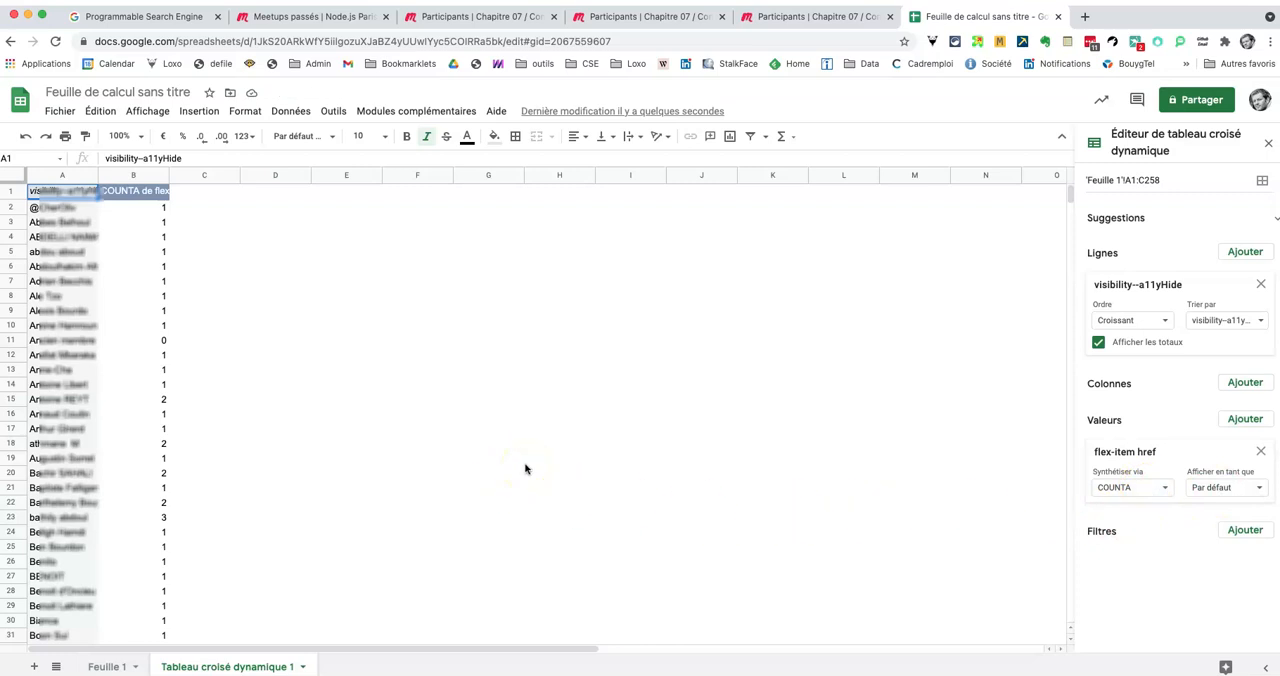
# Step: Look through the attendance counts per participant and create a filter from header row 1 of the pivot table
pyautogui.scroll(-13, 525, 468)
pyautogui.scroll(-5, 525, 413)
pyautogui.scroll(2, 525, 413)
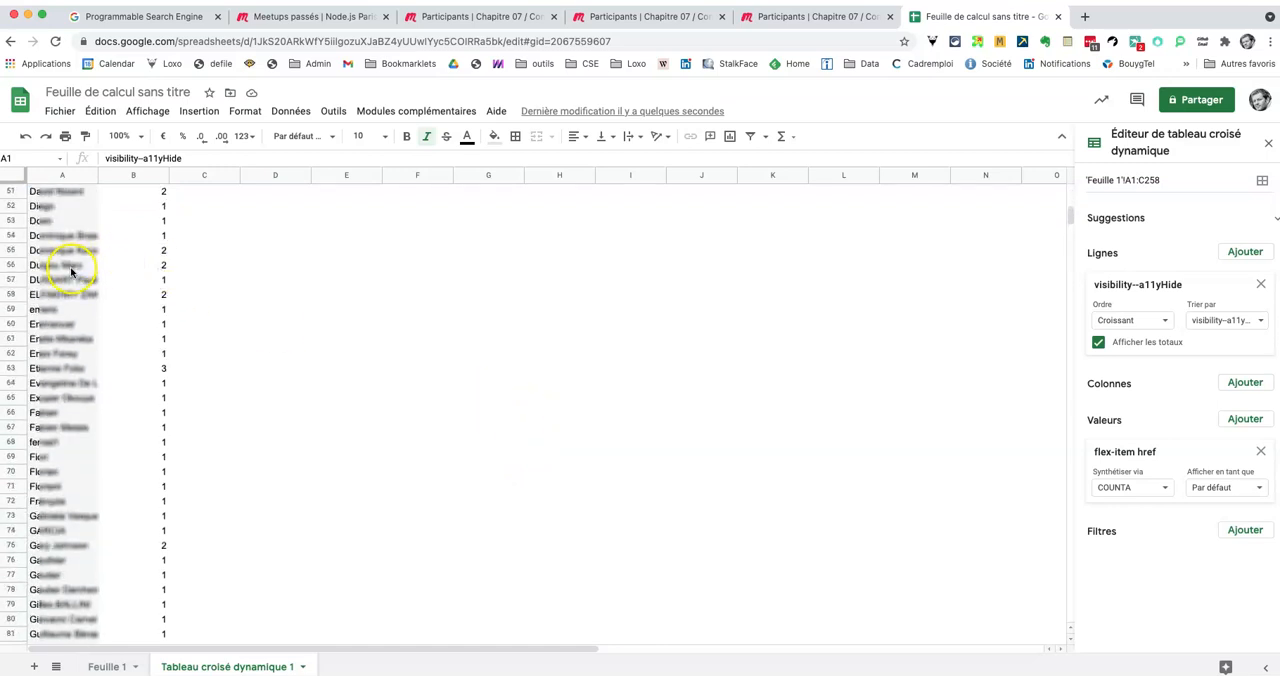
pyautogui.scroll(5, 116, 245)
pyautogui.scroll(3, 118, 247)
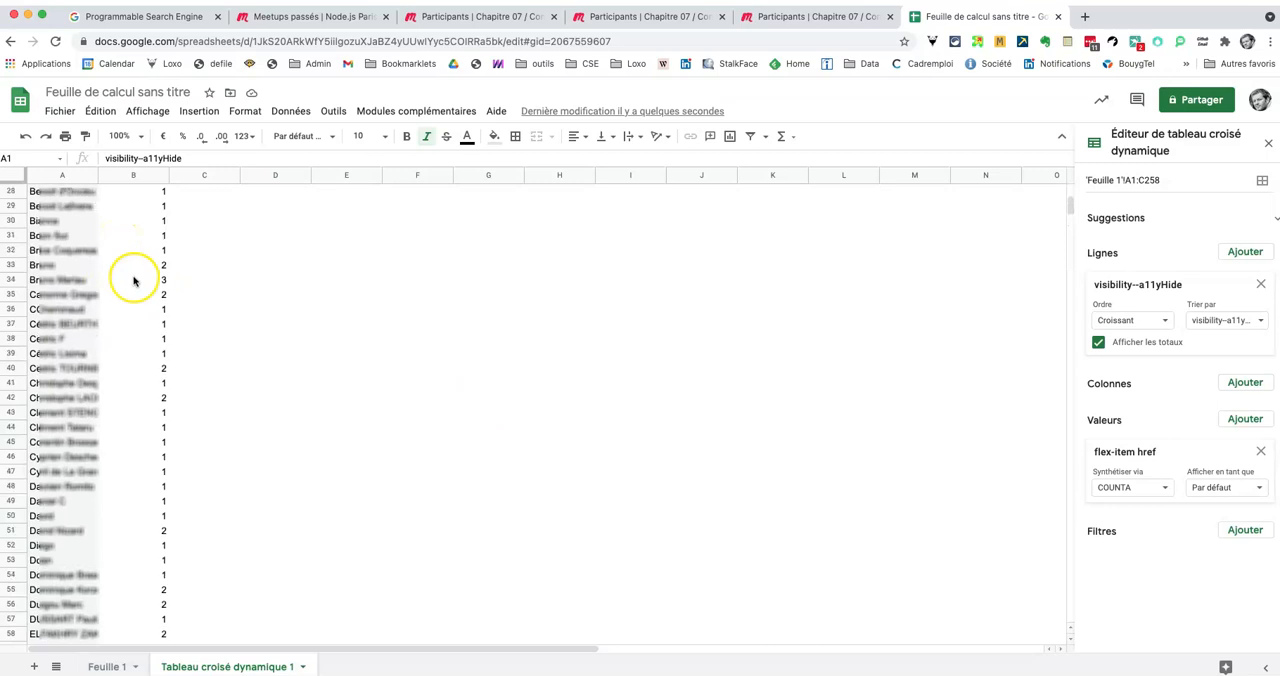
pyautogui.scroll(9, 131, 258)
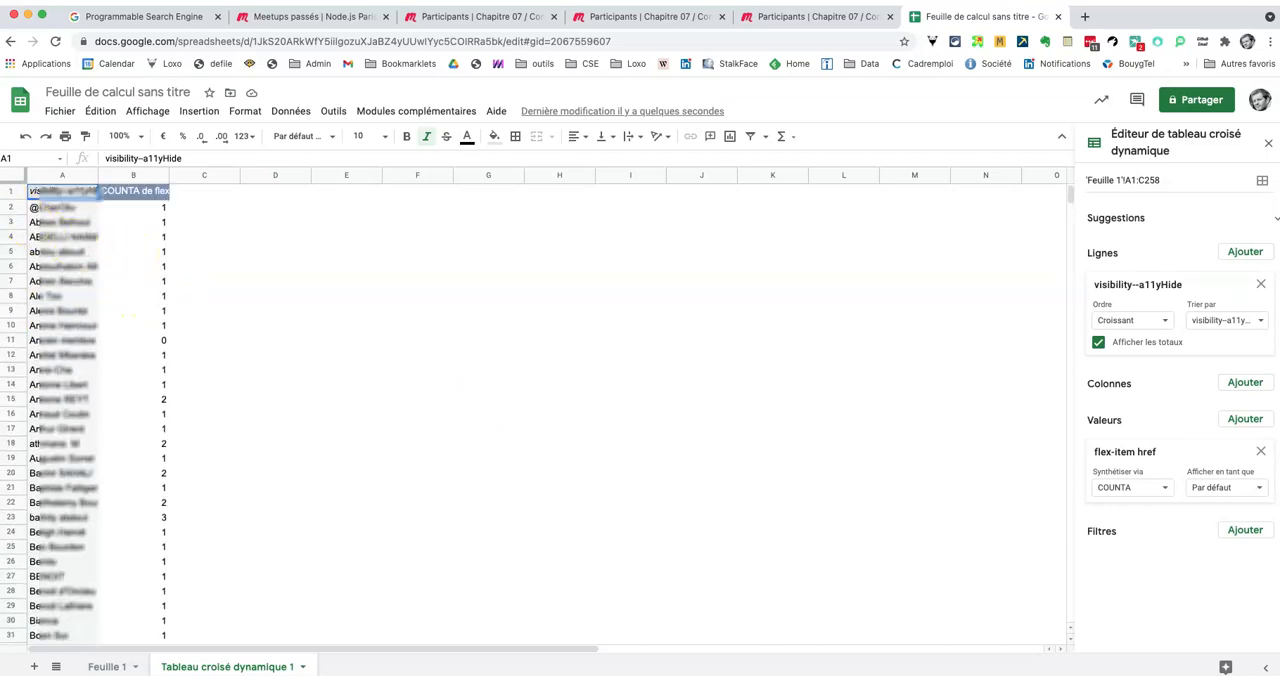
pyautogui.click(12, 190)
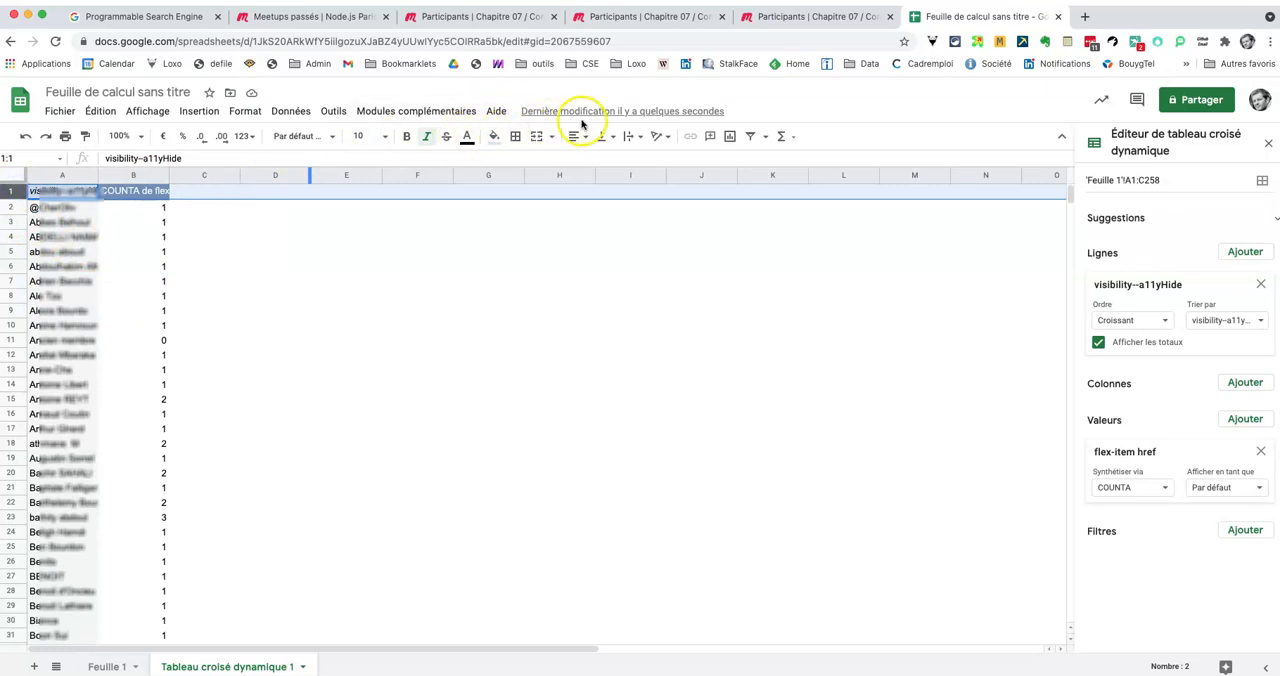
pyautogui.click(754, 137)
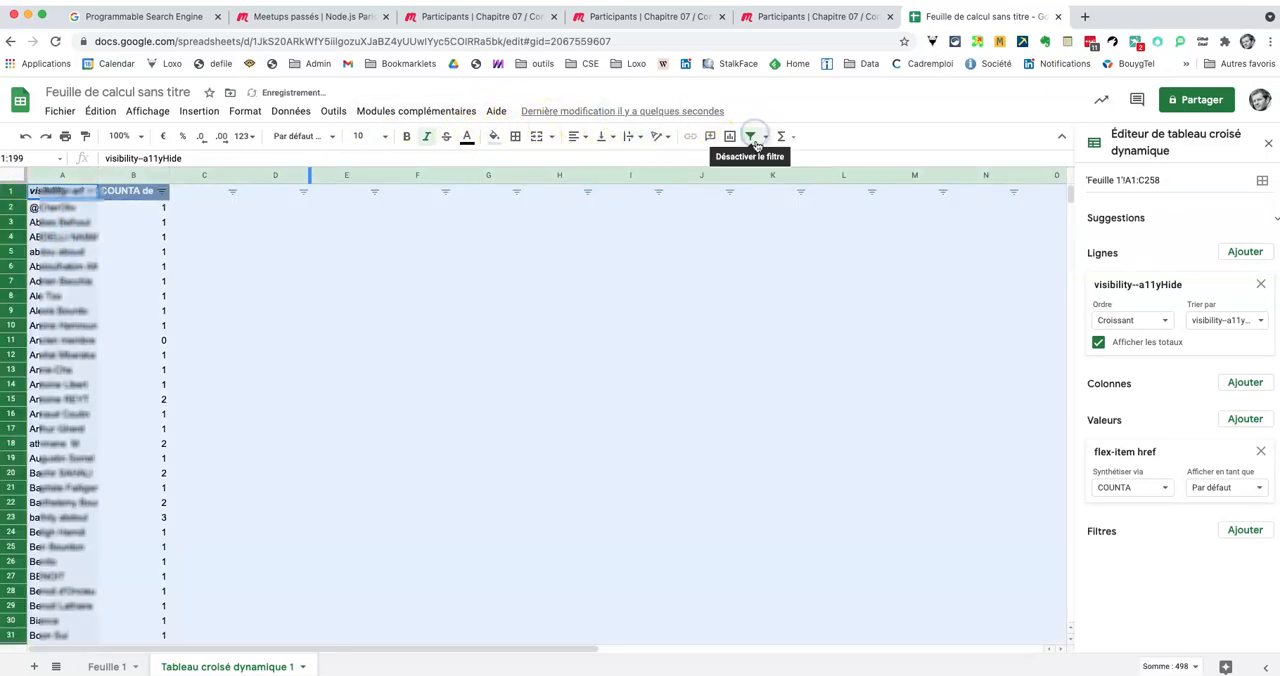
# Step: Filter the COUNTA column by values, excluding 0, 1 and 249 so only 2 and 3 remain
pyautogui.click(161, 192)
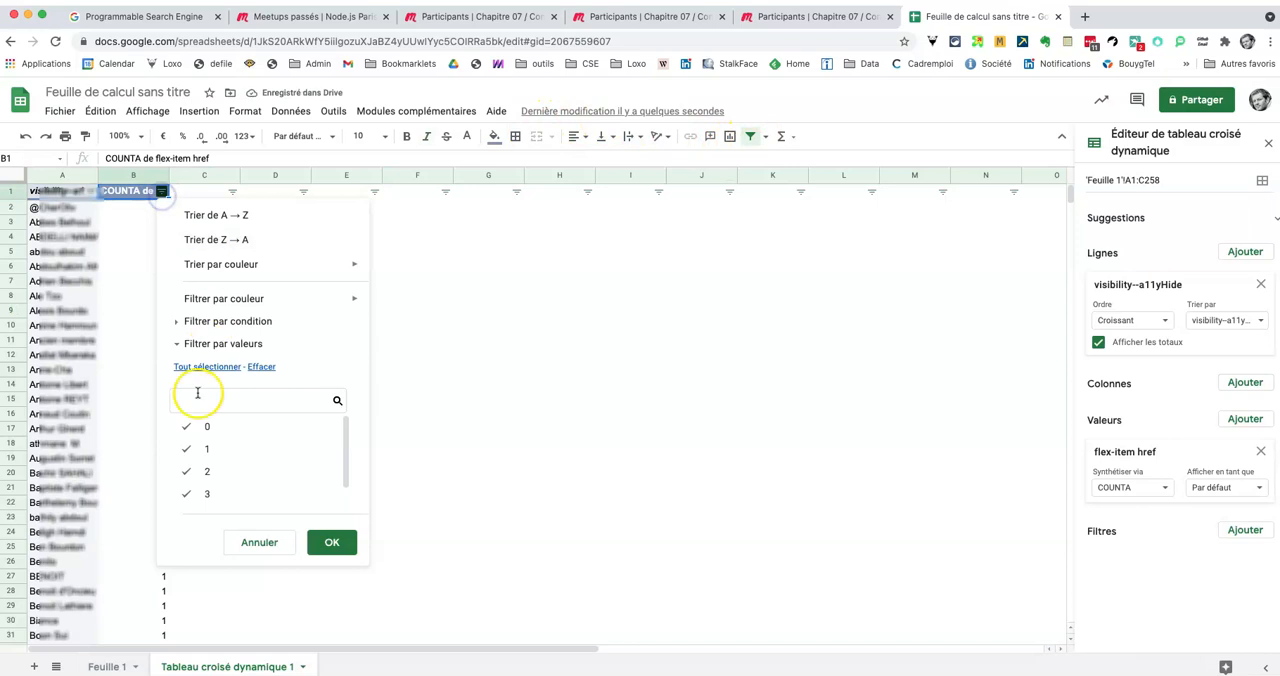
pyautogui.click(187, 432)
pyautogui.click(186, 449)
pyautogui.scroll(-1, 206, 478)
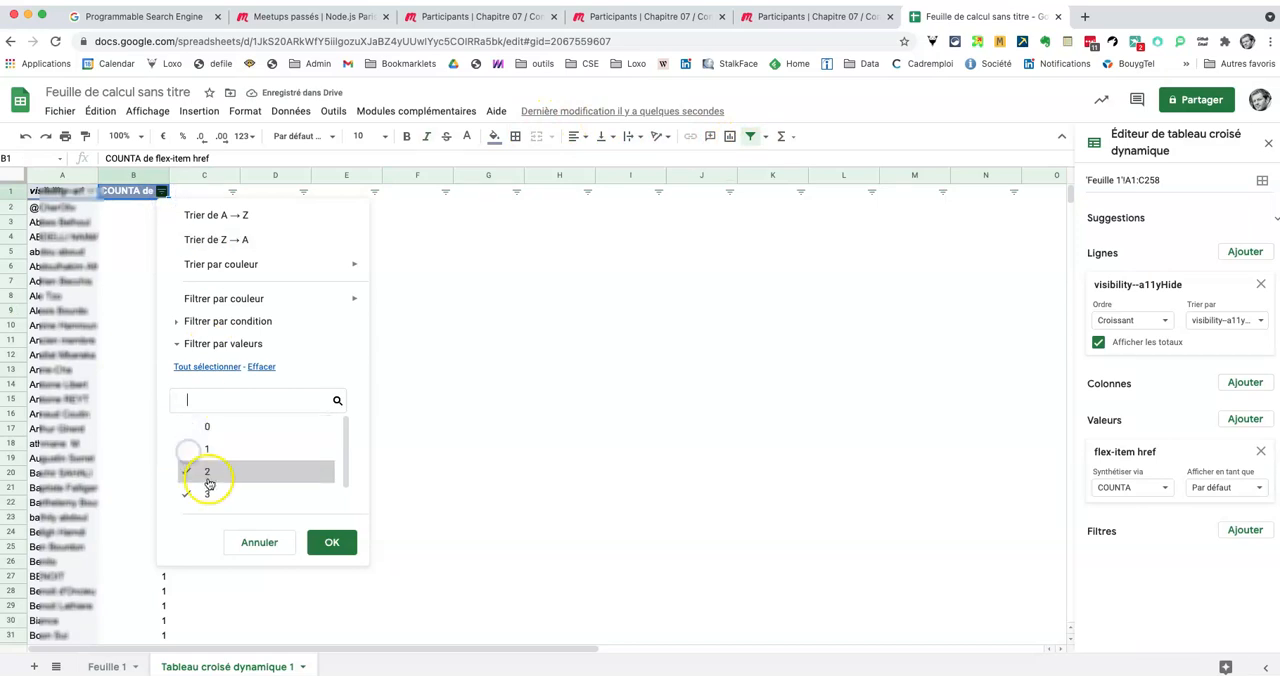
pyautogui.click(186, 496)
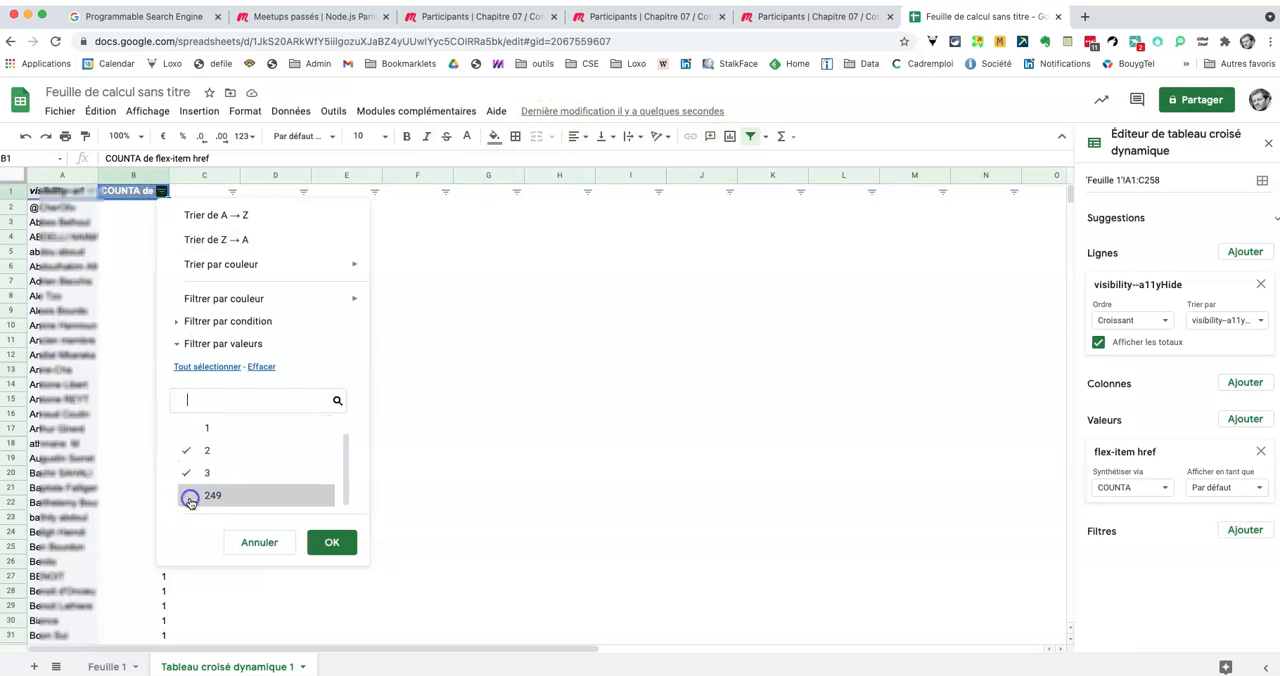
pyautogui.click(335, 552)
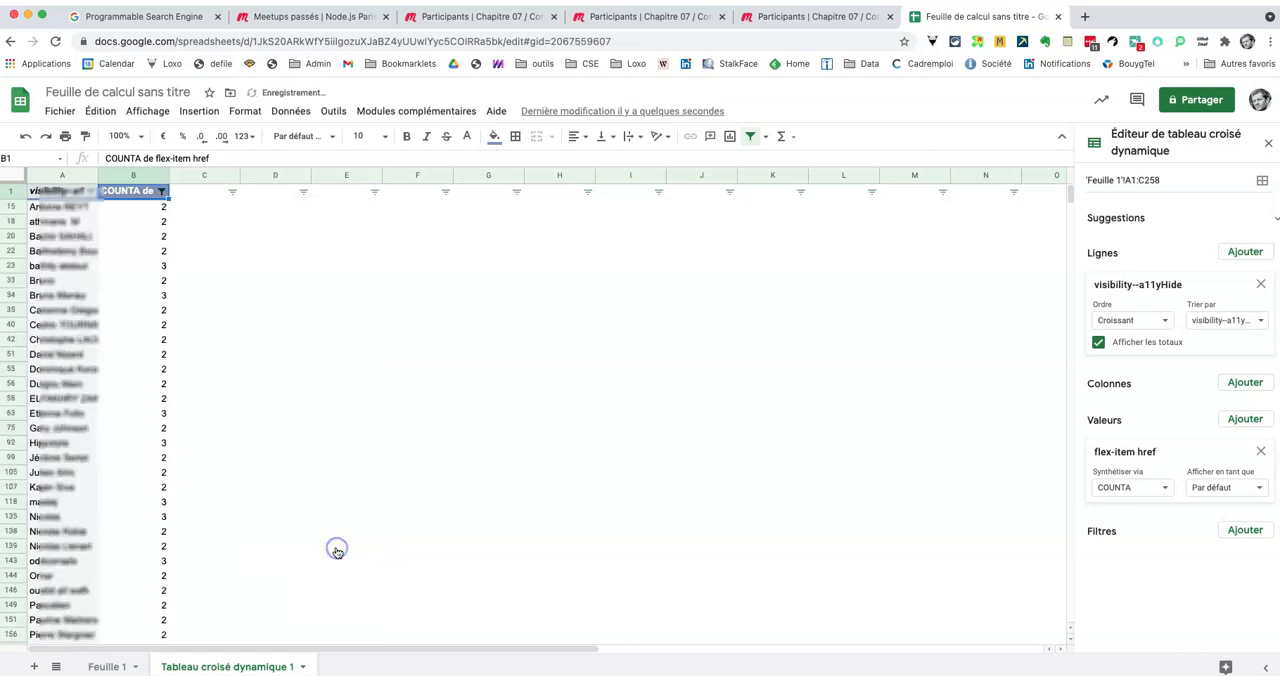
# Step: Copy the filtered participant names in A15:A198 and paste them into a newly added sheet
pyautogui.click(52, 205)
pyautogui.scroll(-5, 75, 265)
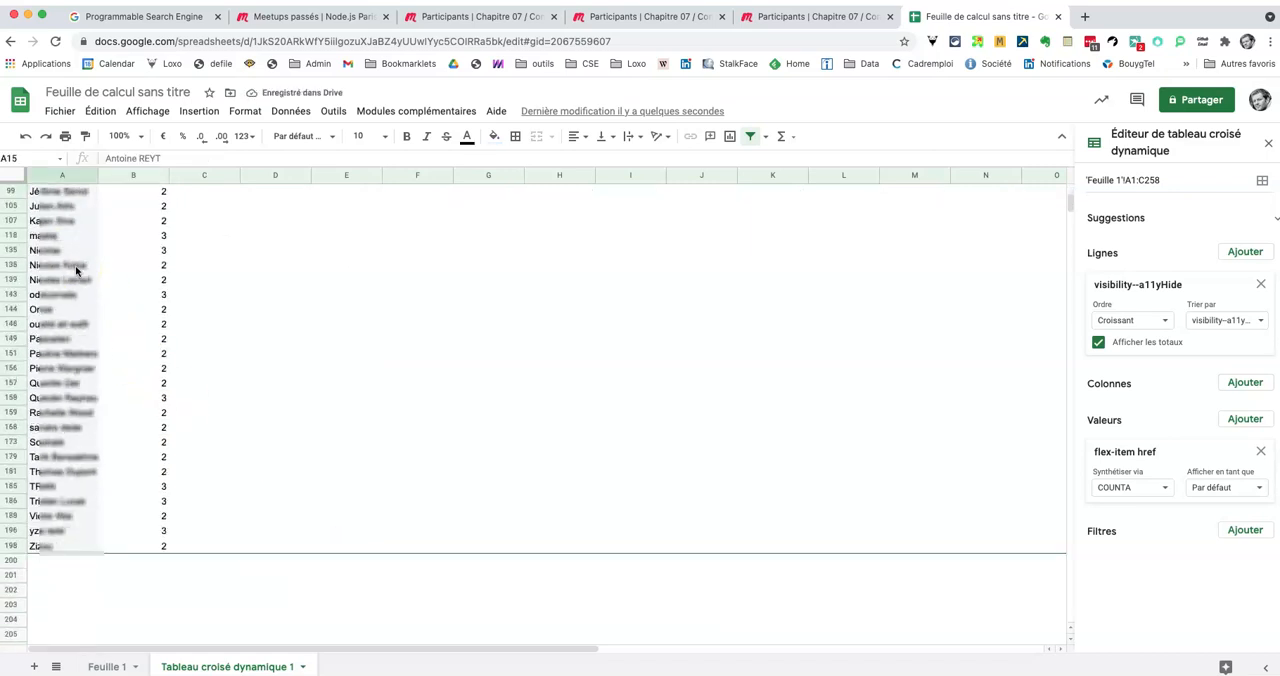
pyautogui.scroll(-5, 75, 265)
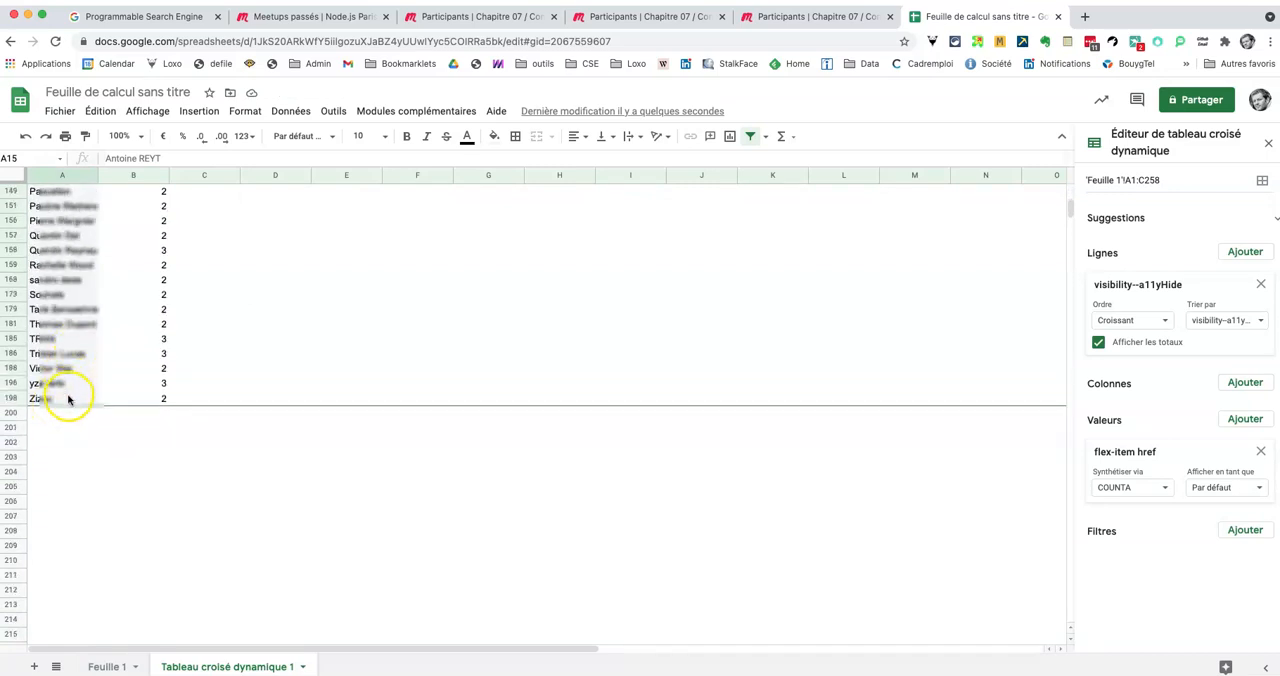
pyautogui.keyDown('shift'); pyautogui.click(68, 399); pyautogui.keyUp('shift')
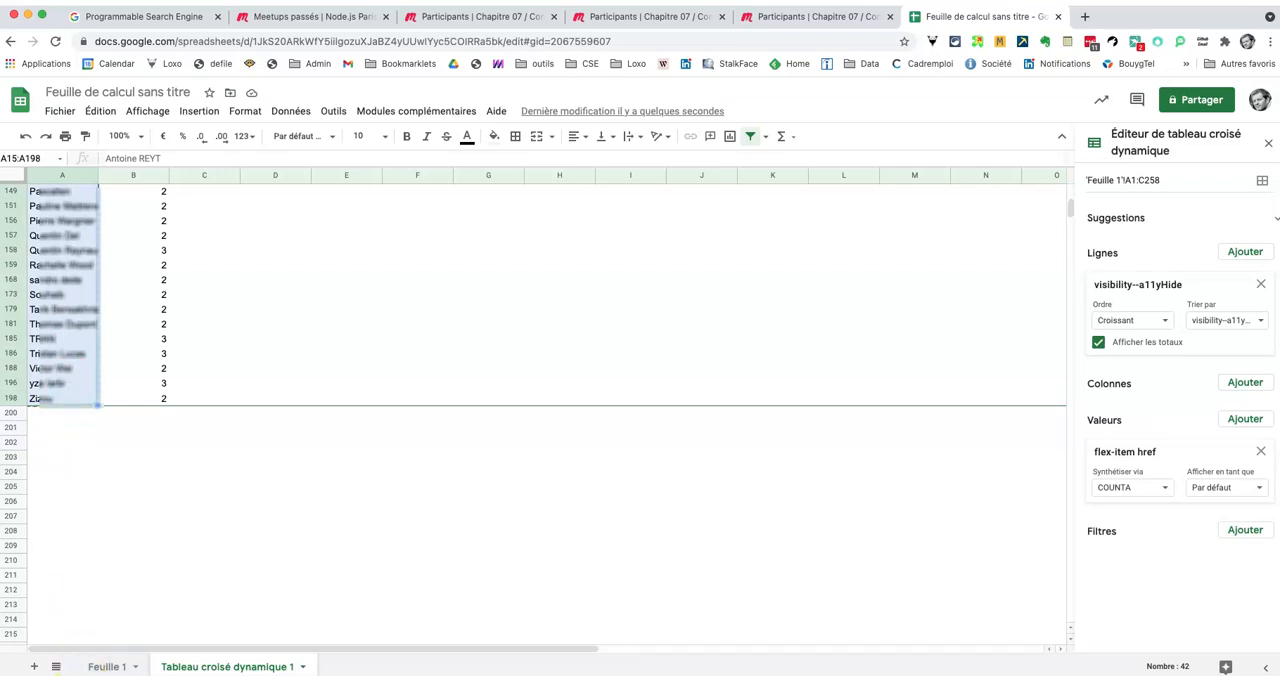
pyautogui.click(35, 667)
pyautogui.press('super+v')
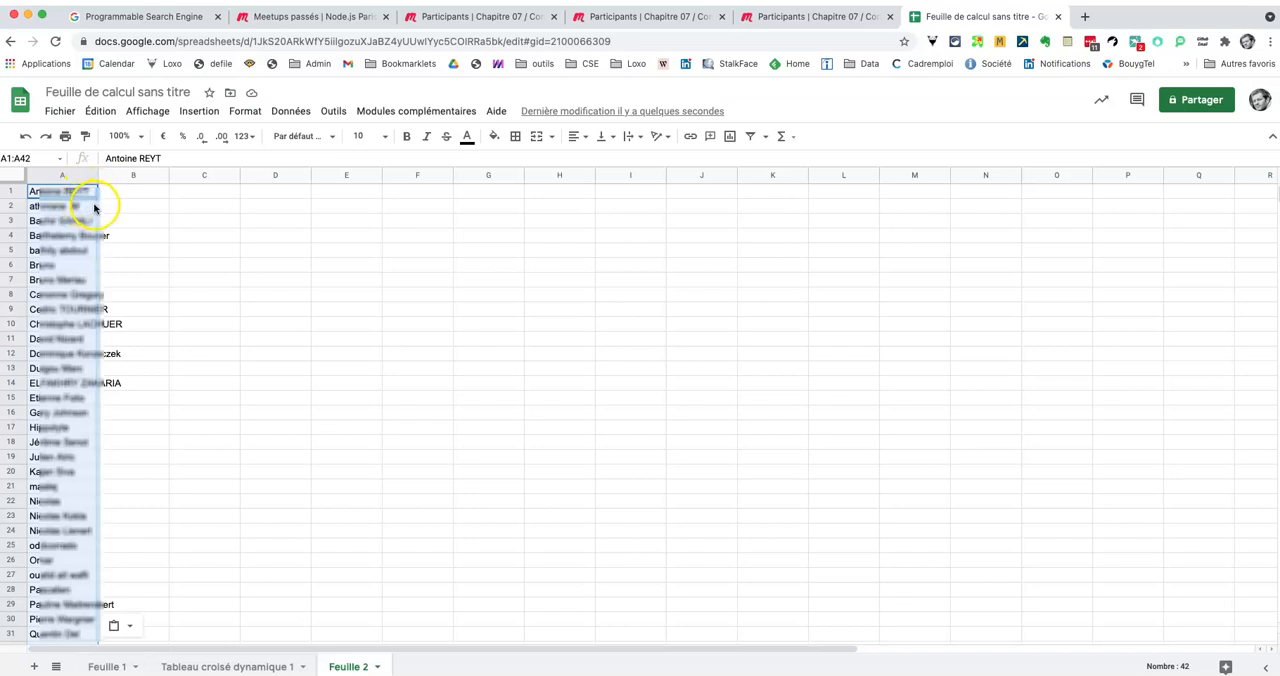
# Step: Insert a row above the pasted names and enter "fullname" in A1 and "mz" in B1
pyautogui.click(51, 193)
pyautogui.click(9, 192)
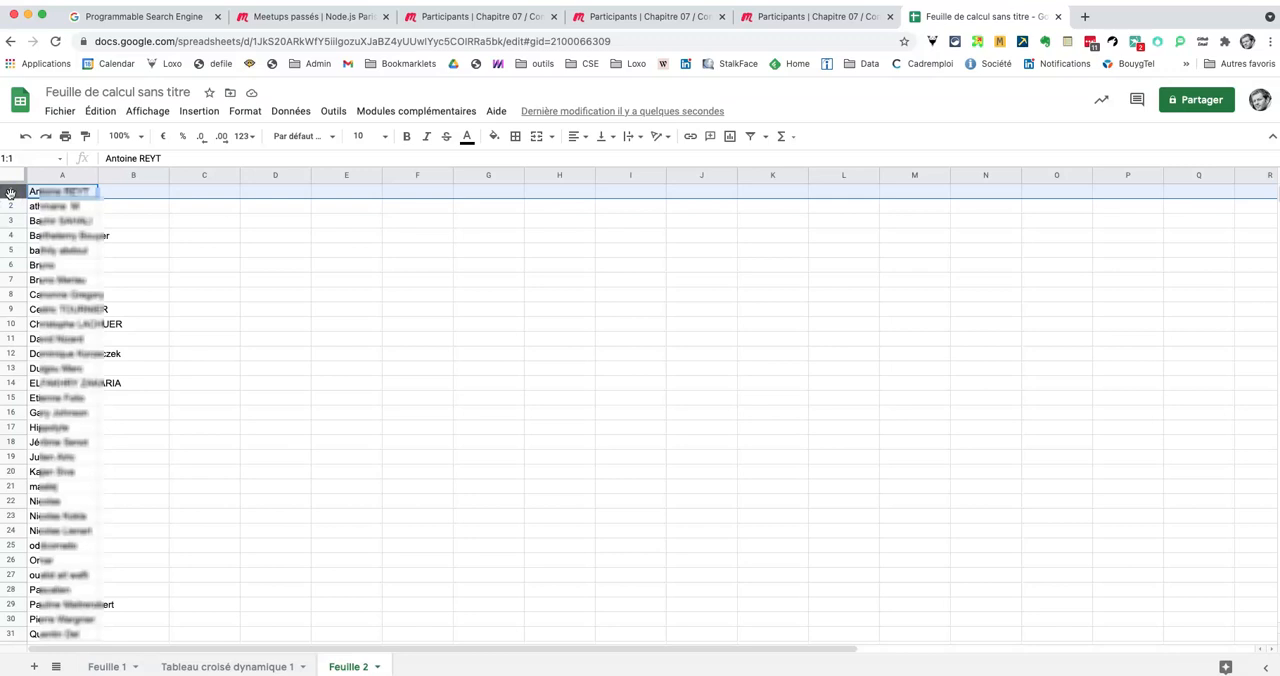
pyautogui.rightClick(9, 192)
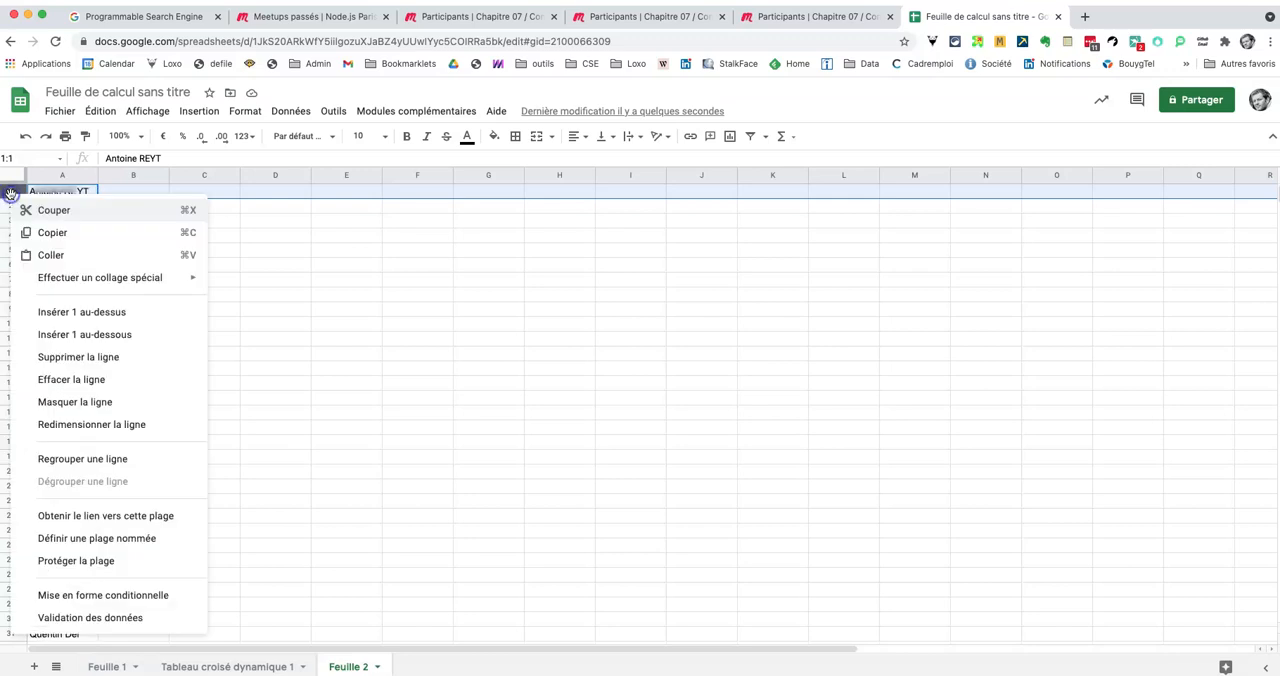
pyautogui.click(55, 313)
pyautogui.click(60, 195)
pyautogui.write('fullname')
pyautogui.press('Tab')
pyautogui.write('mz')
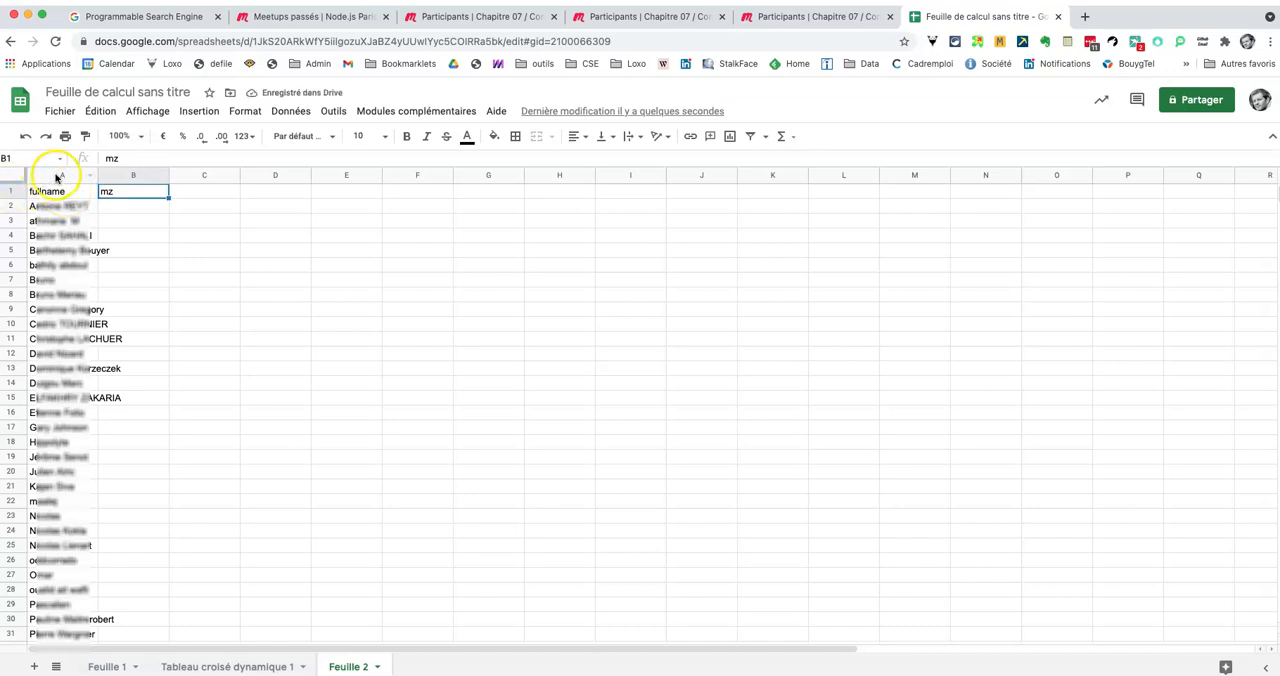
# Step: Copy the whole fullname column into column B and change its header in B1 to "firstname Lastname"
pyautogui.click(55, 176)
pyautogui.click(118, 191)
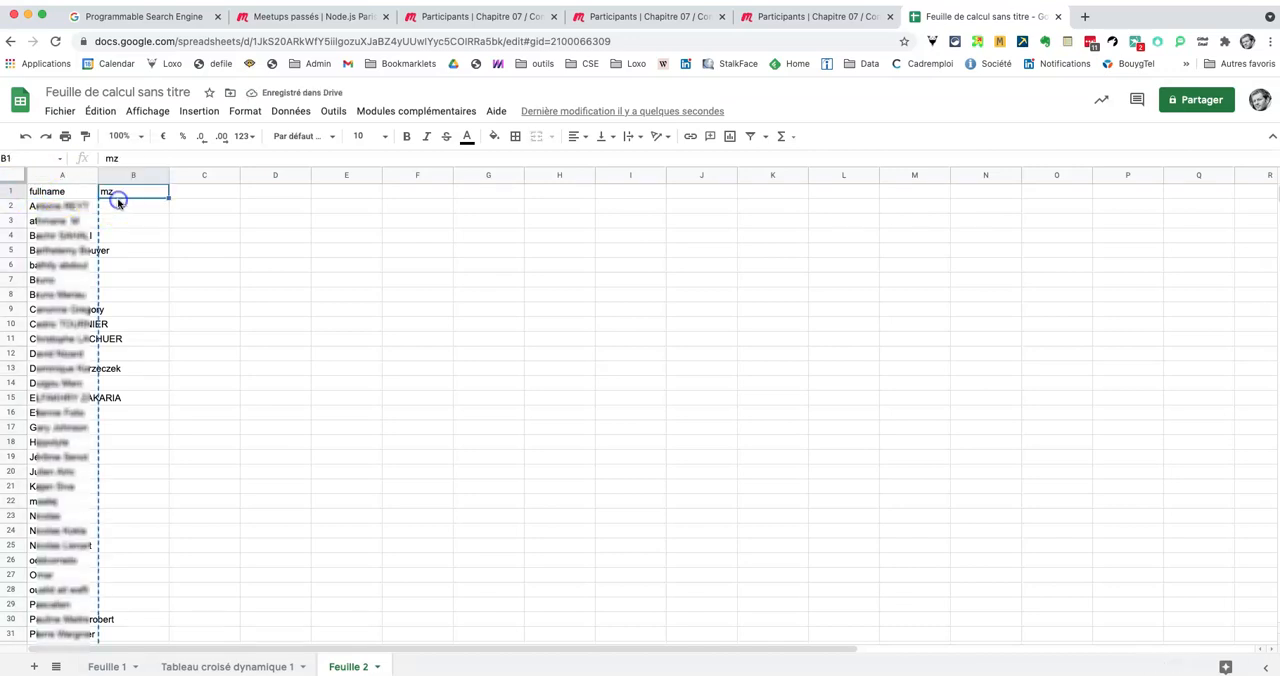
pyautogui.hotkey('ctrl', 'v')
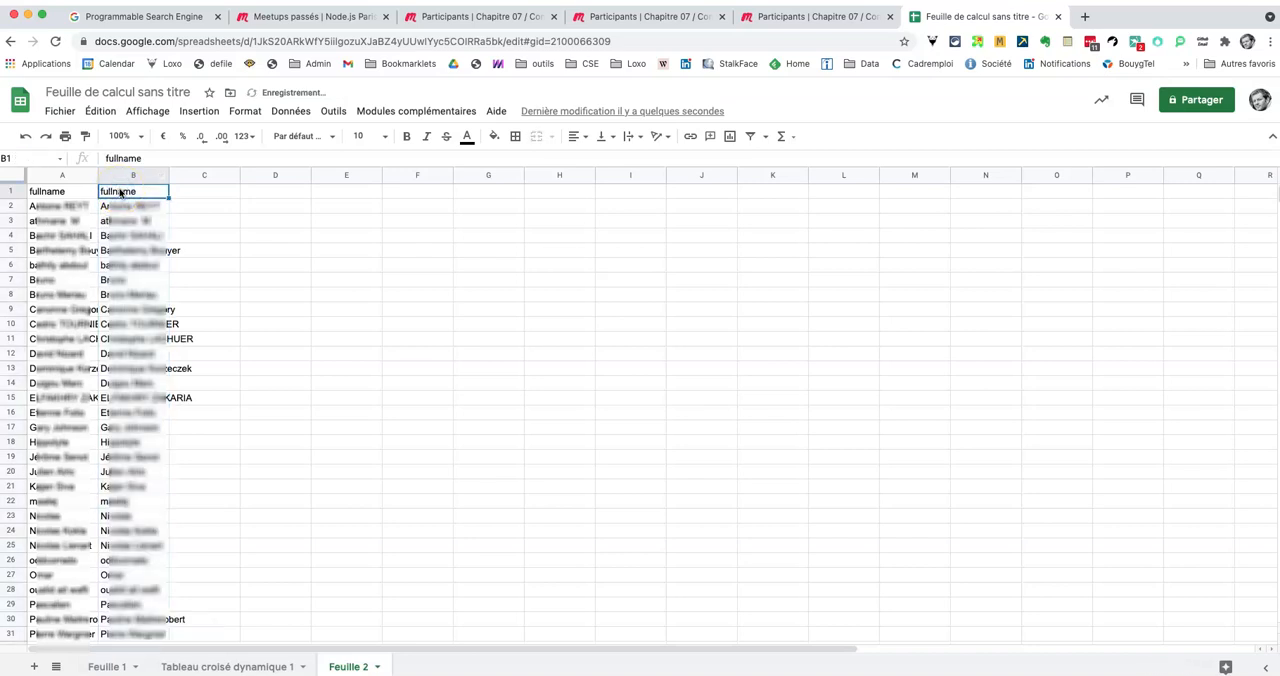
pyautogui.write('fis')
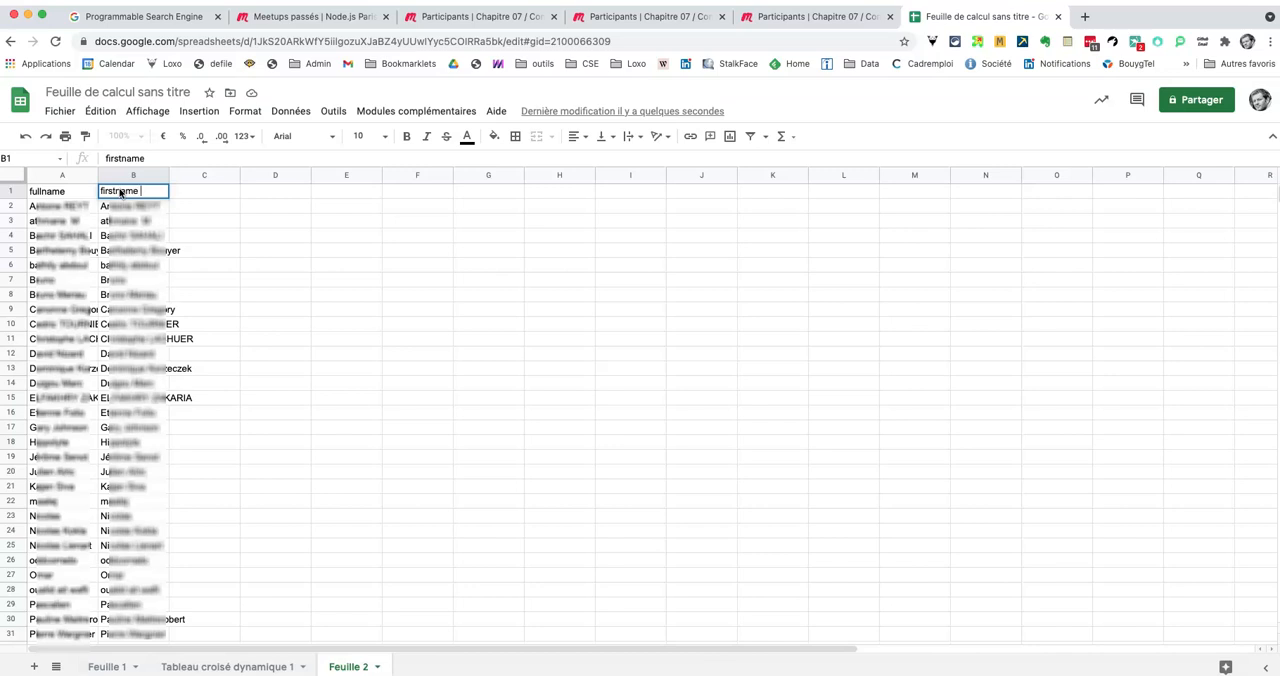
pyautogui.write('ame')
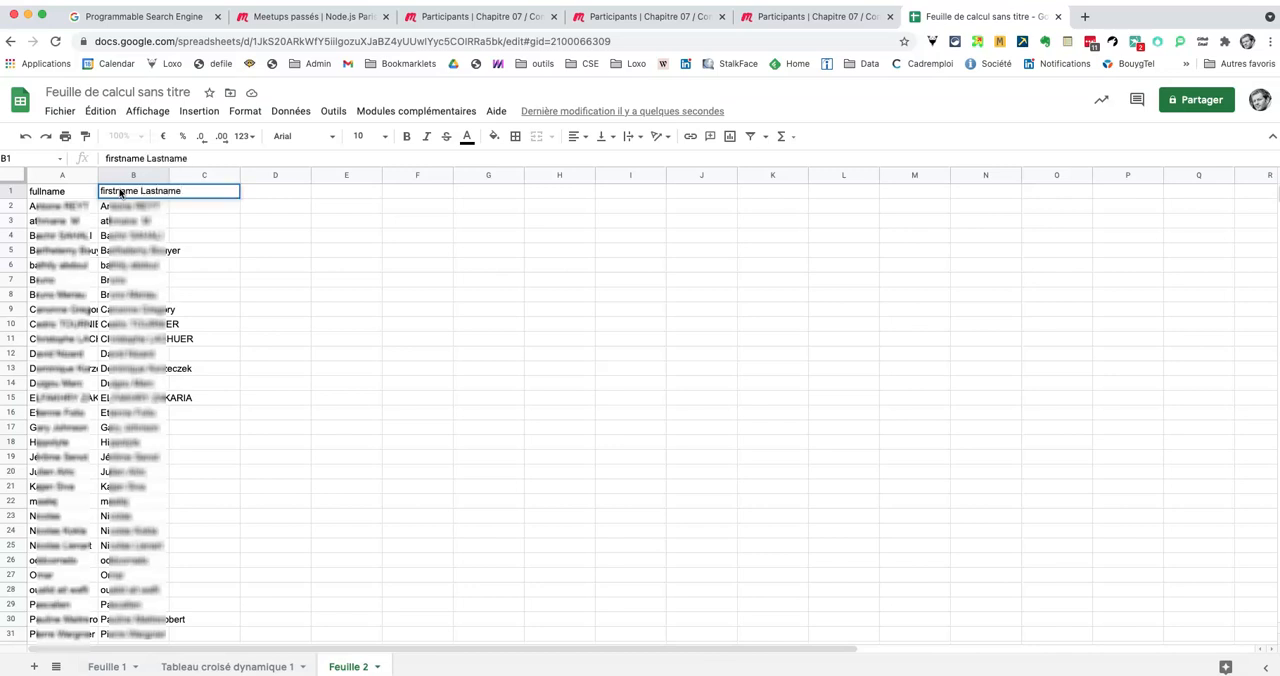
pyautogui.press('Tab')
# Step: Split the text of column B into separate columns, using a space as the separator
pyautogui.click(132, 187)
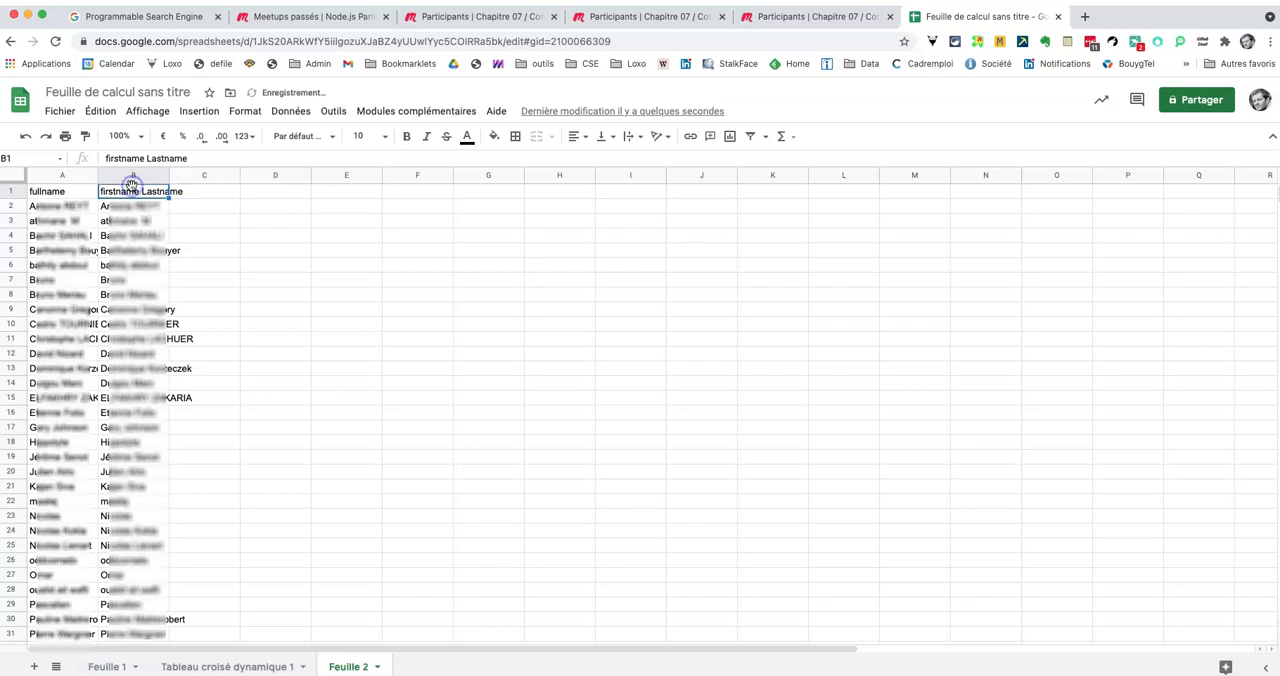
pyautogui.click(137, 176)
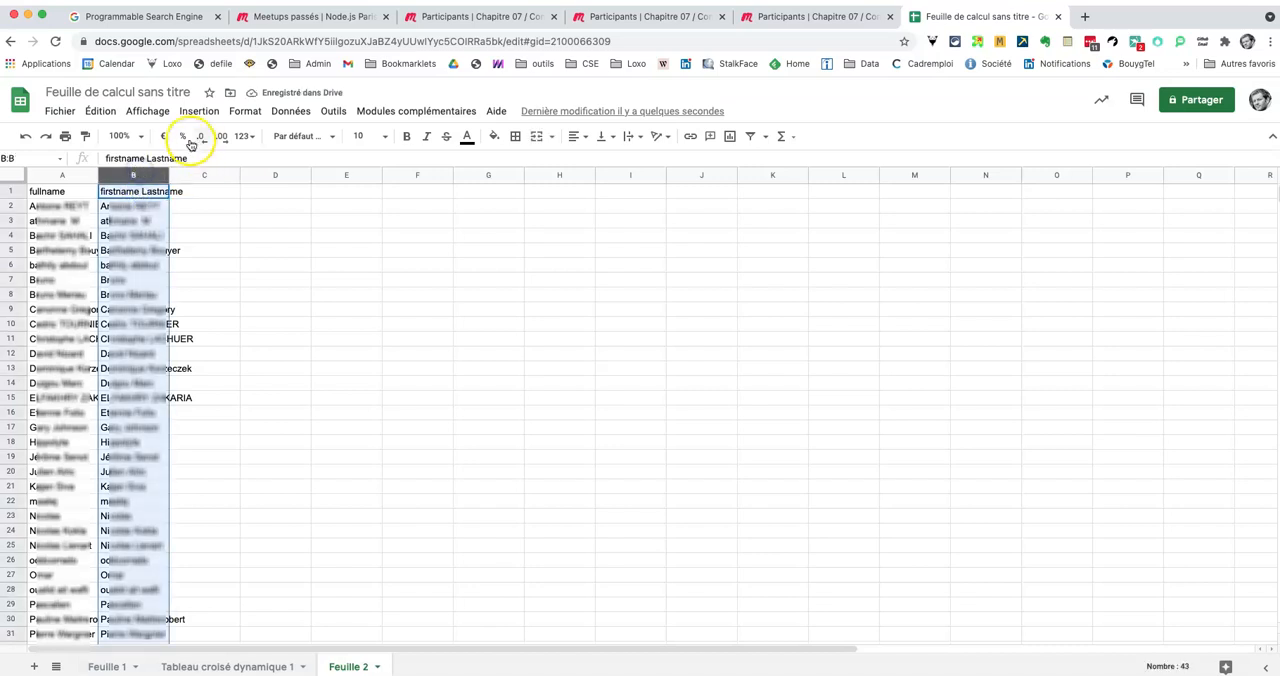
pyautogui.rightClick(151, 220)
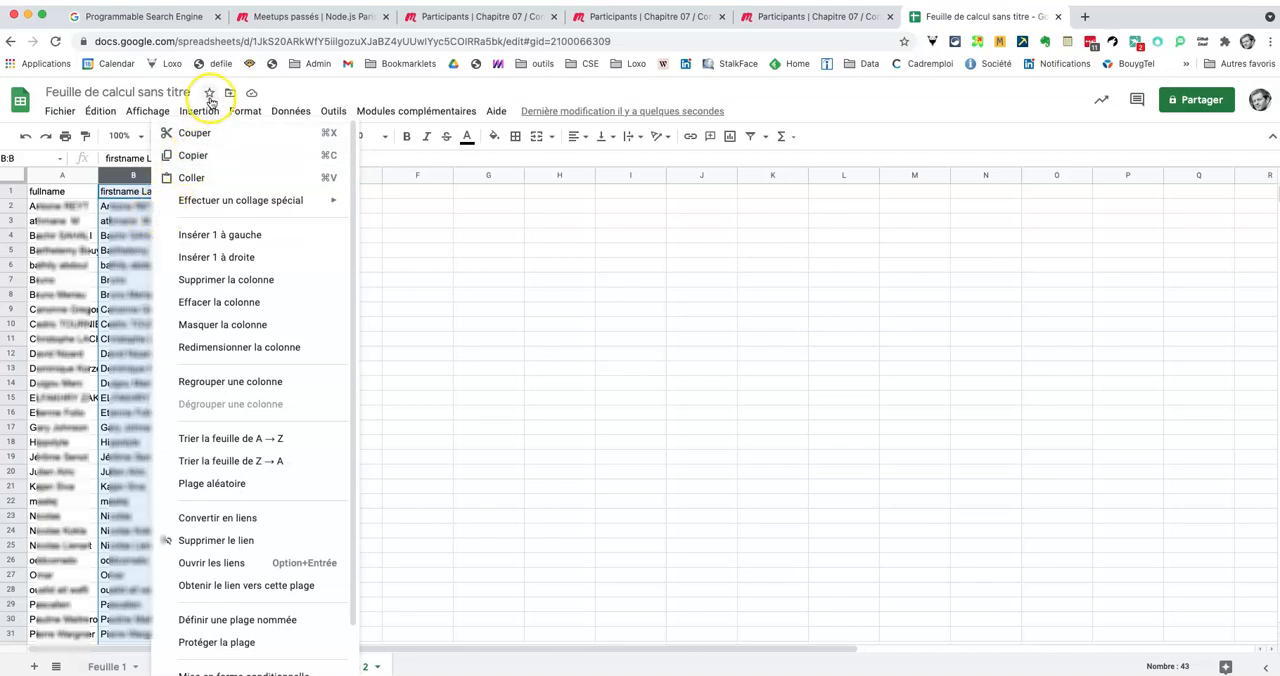
pyautogui.click(290, 111)
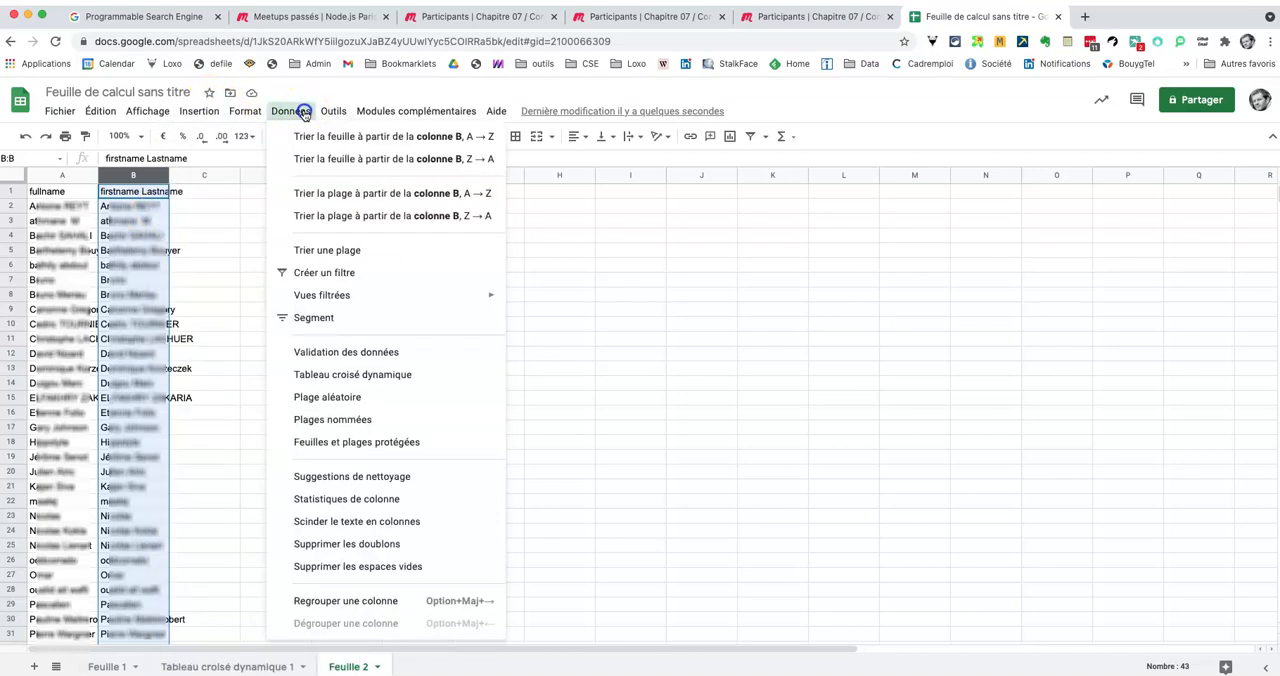
pyautogui.click(362, 521)
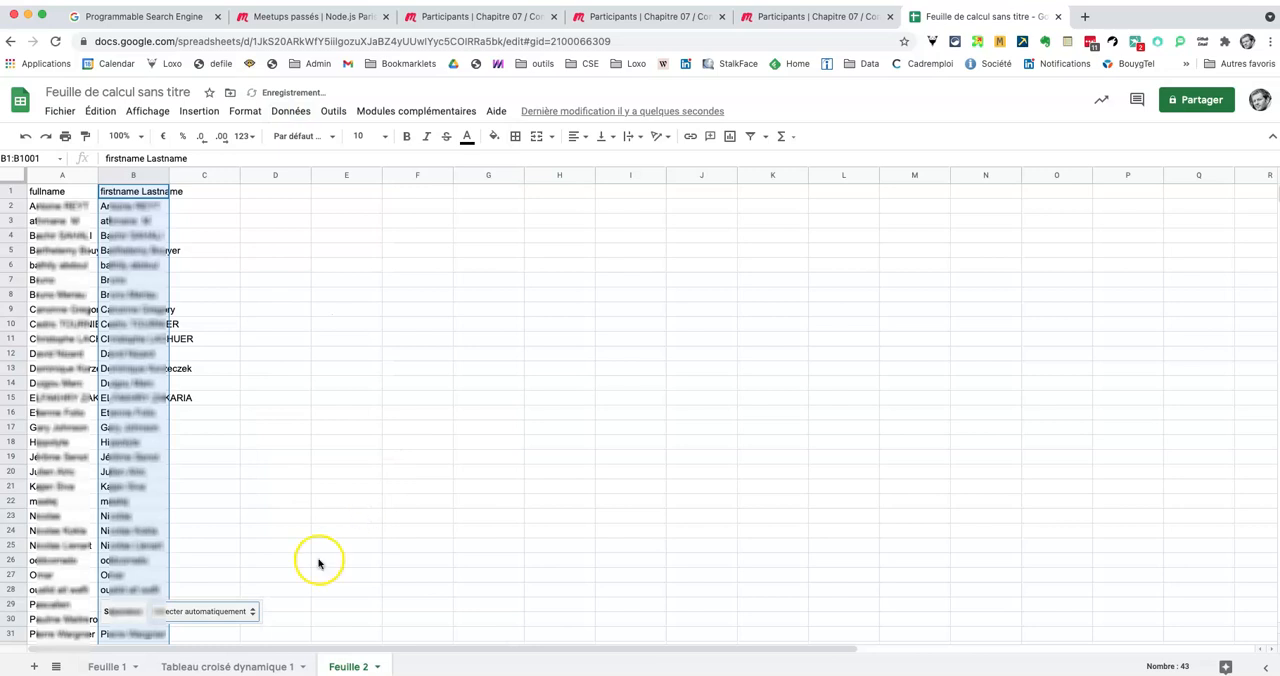
pyautogui.click(200, 610)
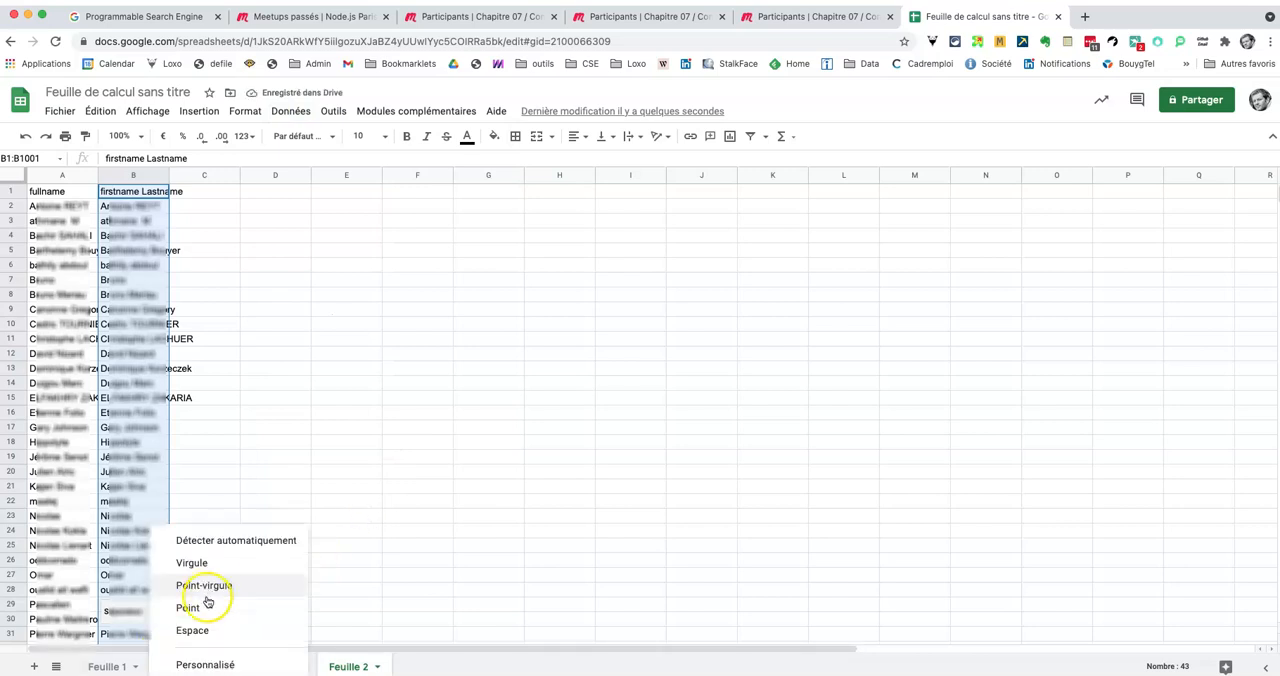
pyautogui.click(200, 630)
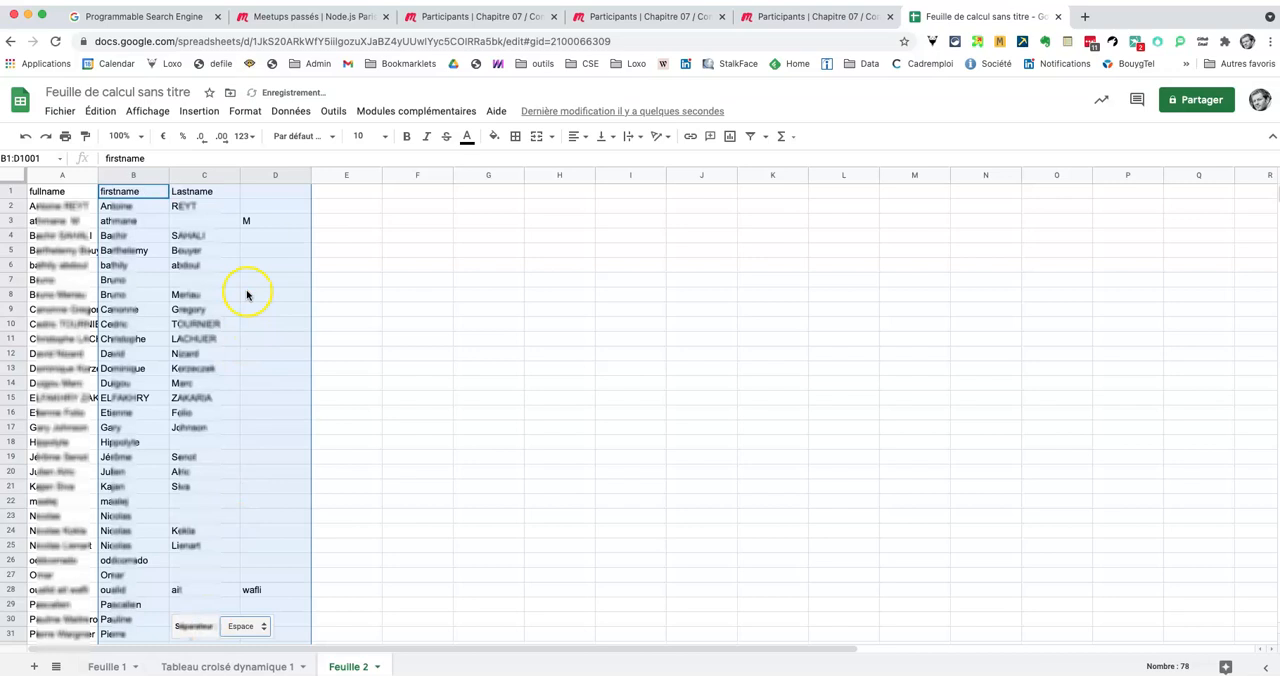
pyautogui.click(181, 221)
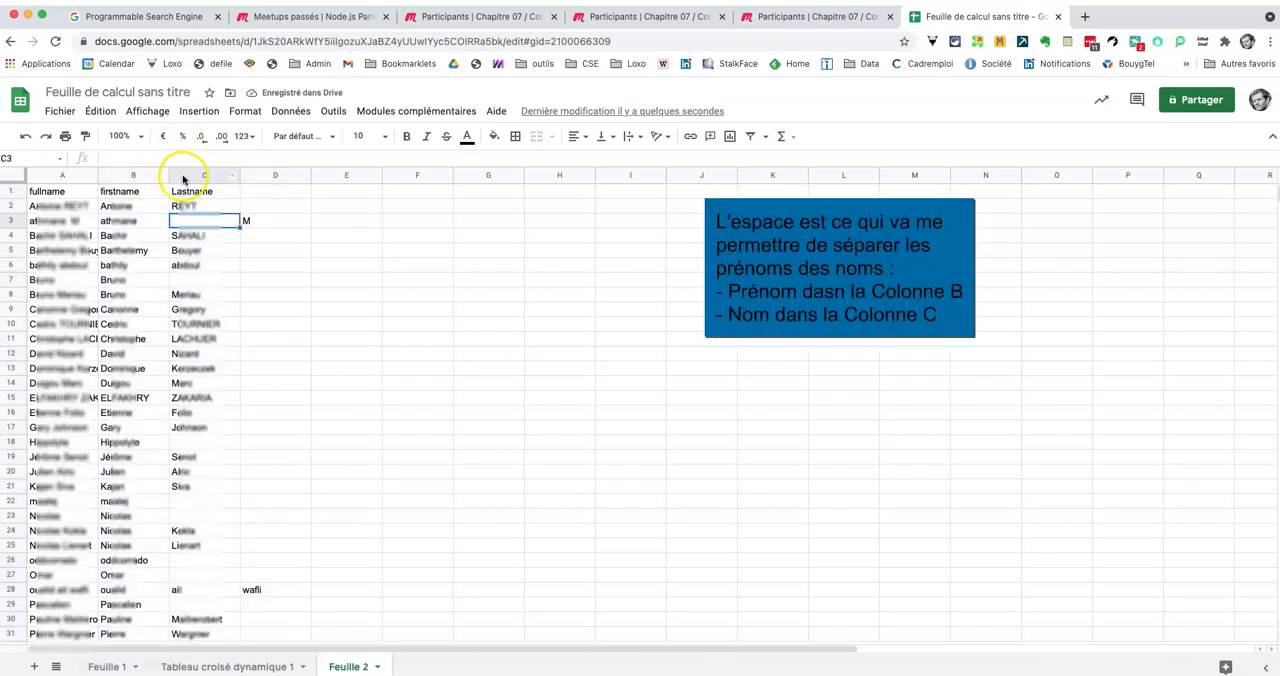
# Step: Add a filter to the header row and exclude blank values (Vides) from the Lastname column
pyautogui.click(10, 190)
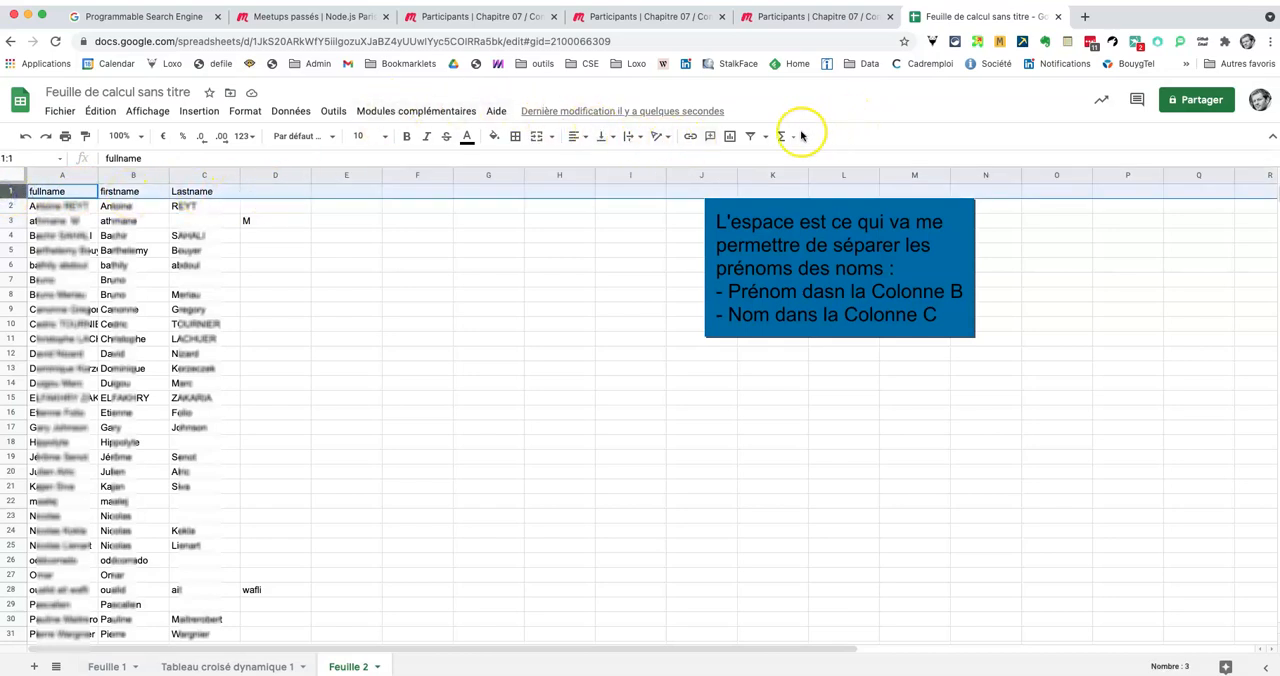
pyautogui.click(752, 136)
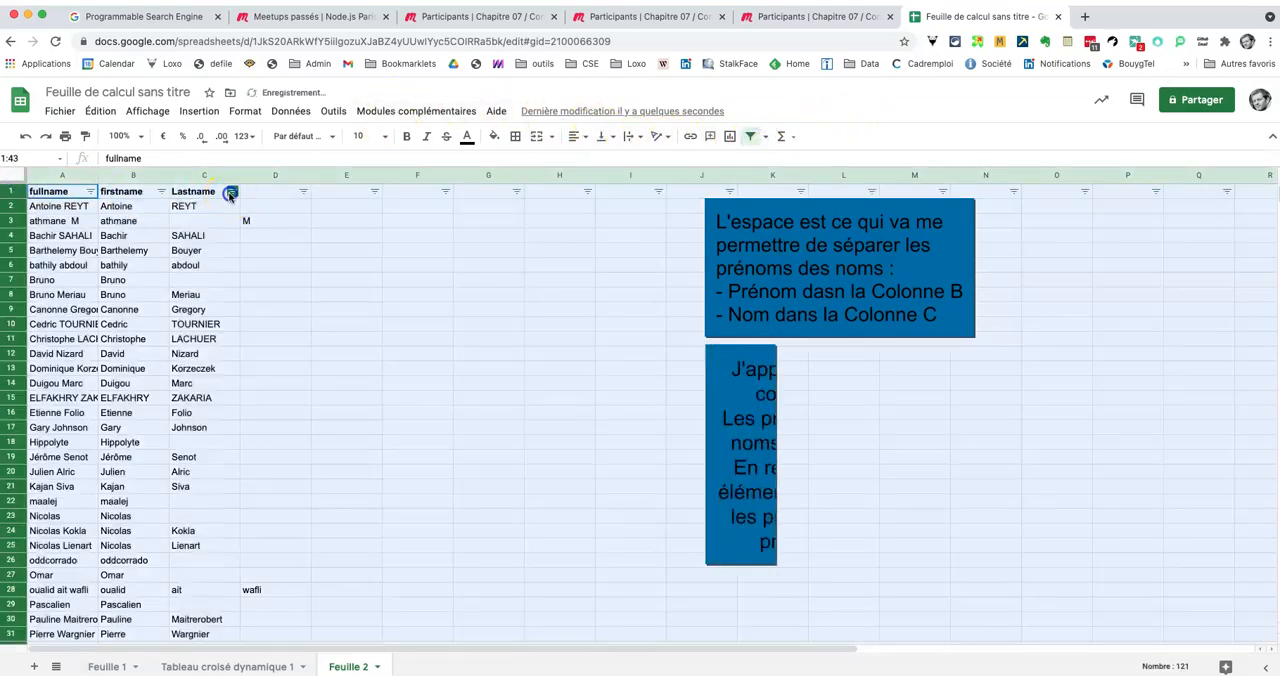
pyautogui.click(232, 191)
pyautogui.click(57, 427)
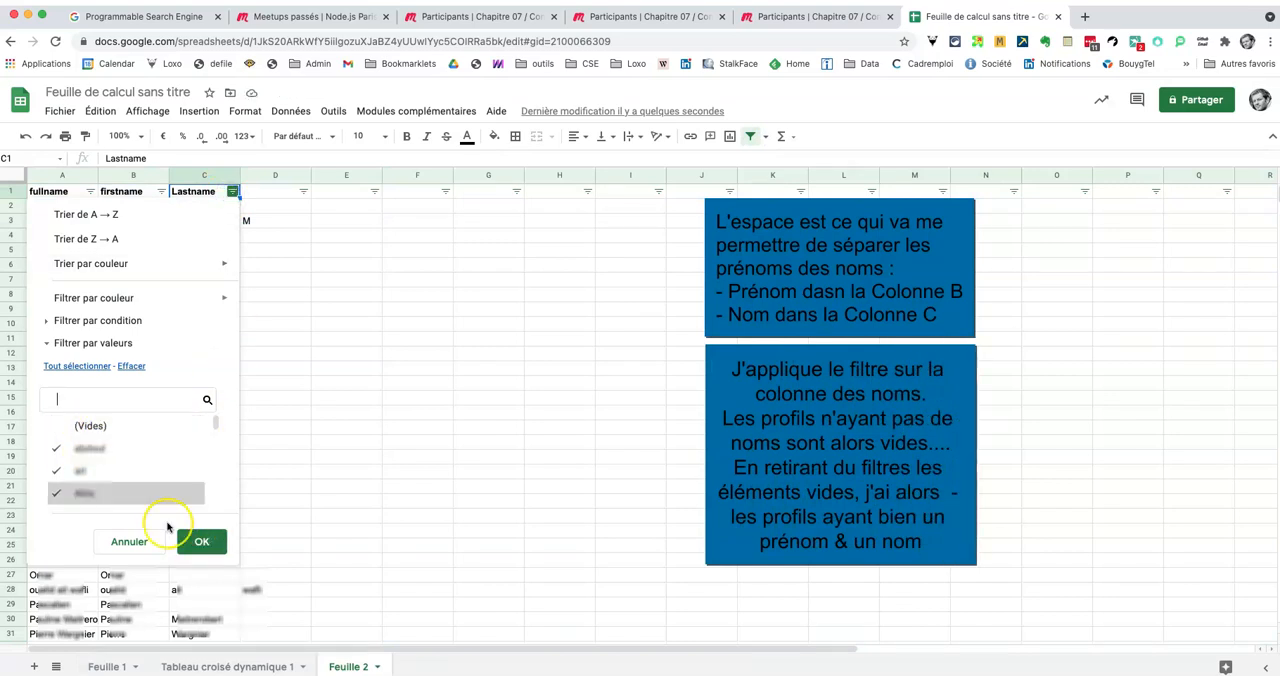
pyautogui.click(203, 545)
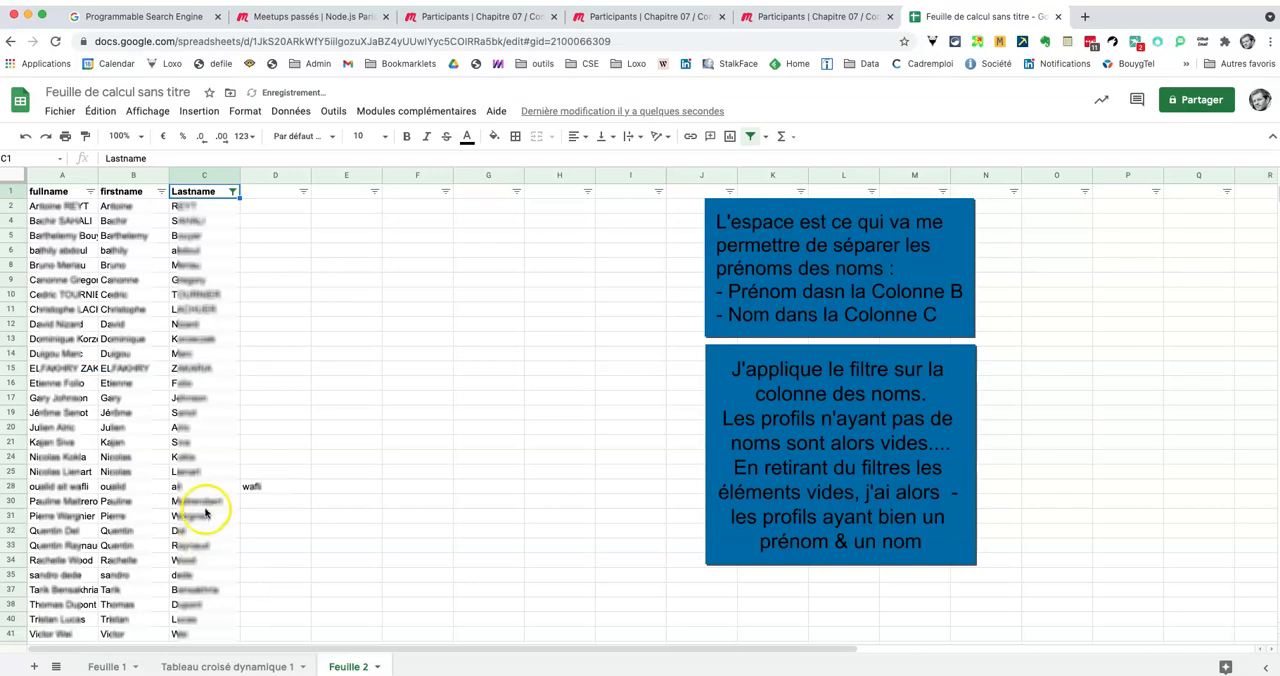
pyautogui.scroll(-5, 206, 509)
pyautogui.scroll(5, 206, 510)
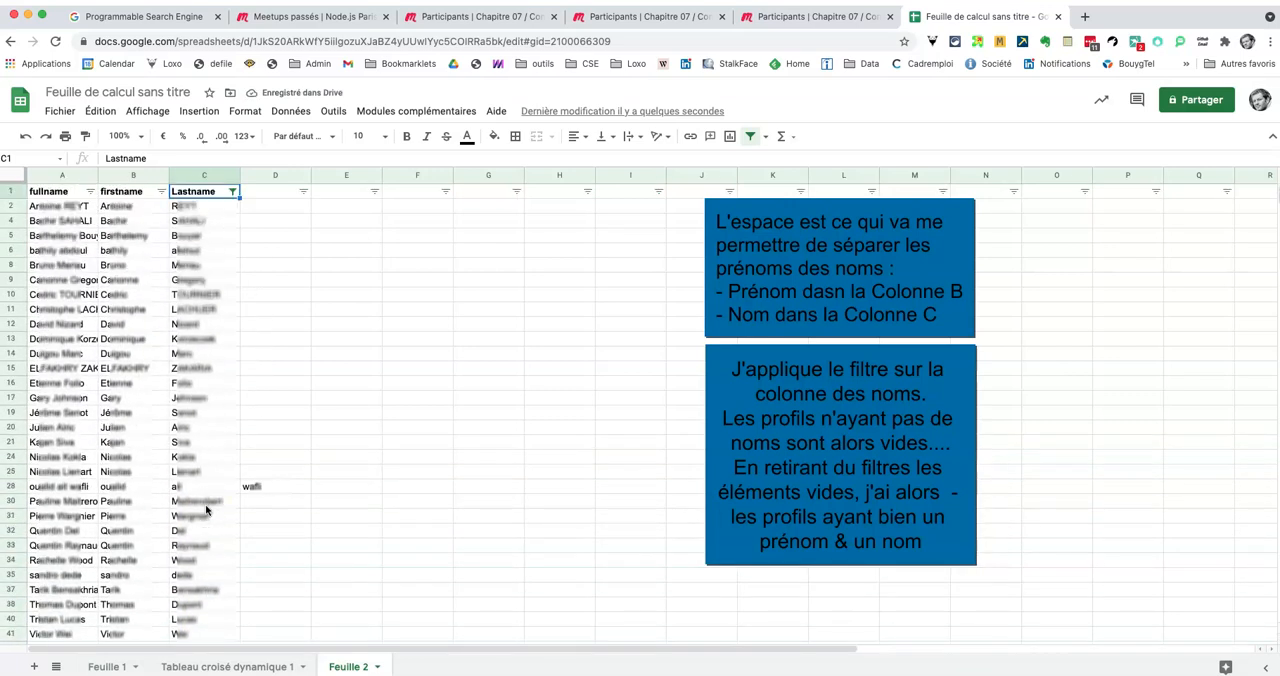
pyautogui.scroll(-1, 200, 505)
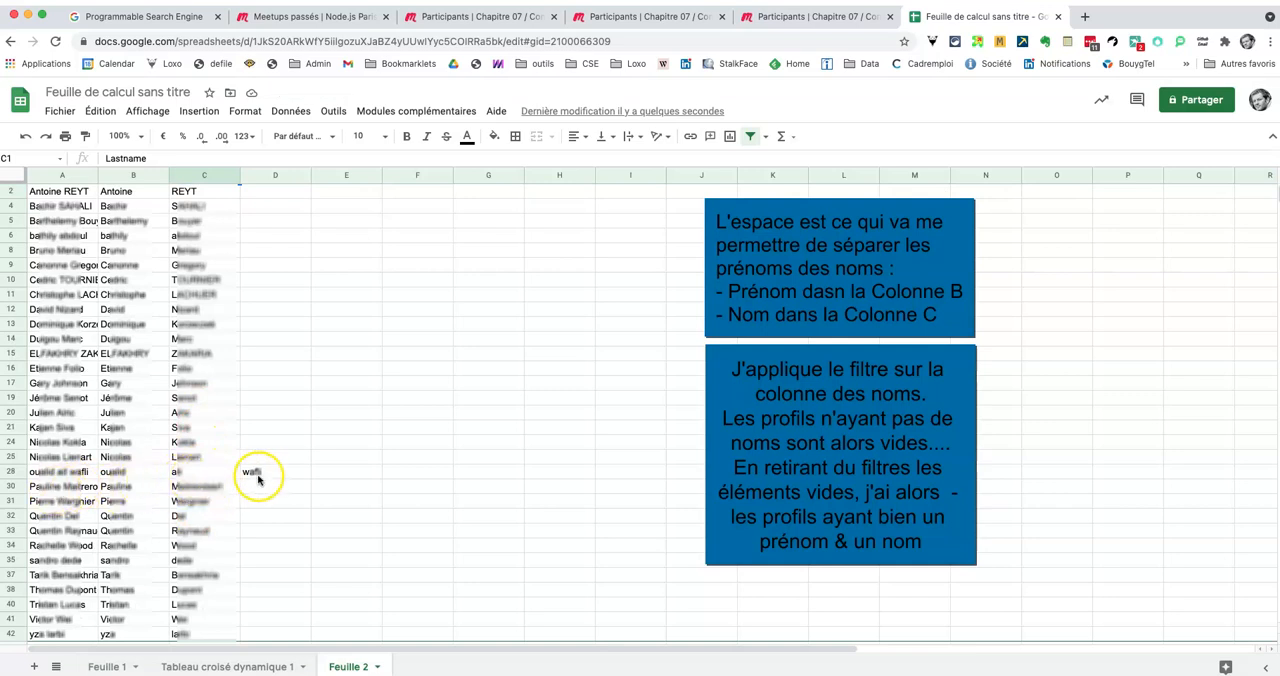
pyautogui.scroll(1, 330, 213)
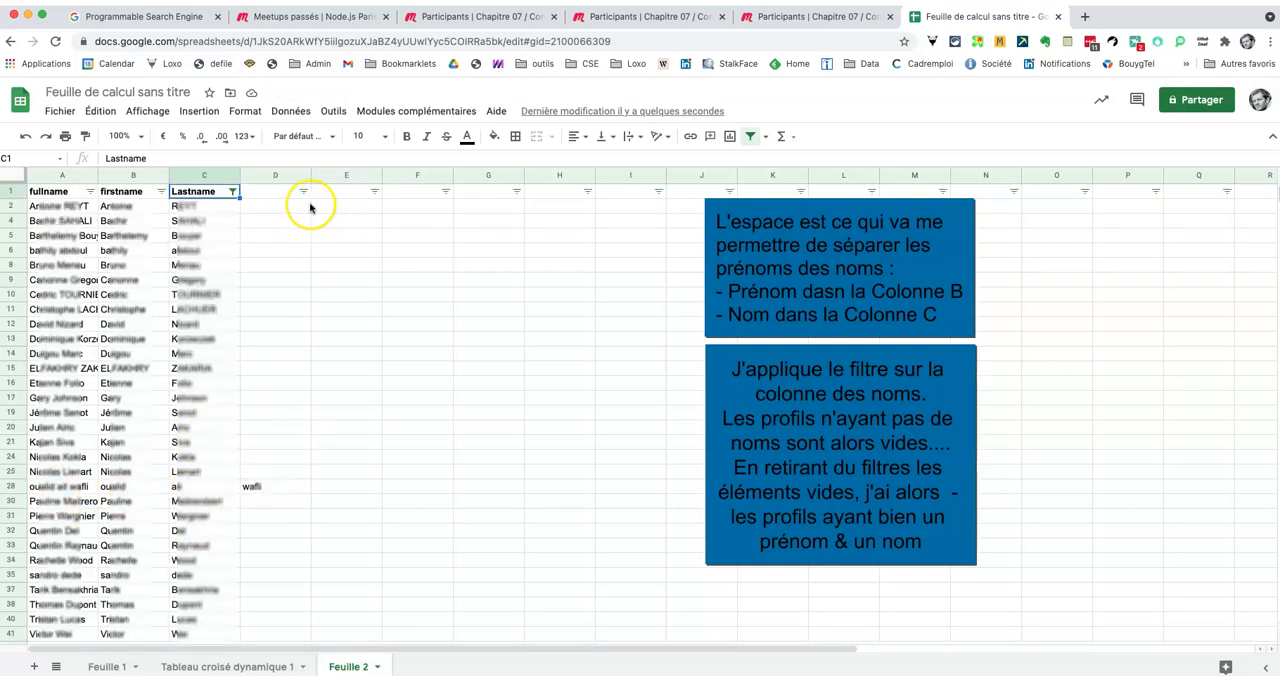
pyautogui.click(343, 196)
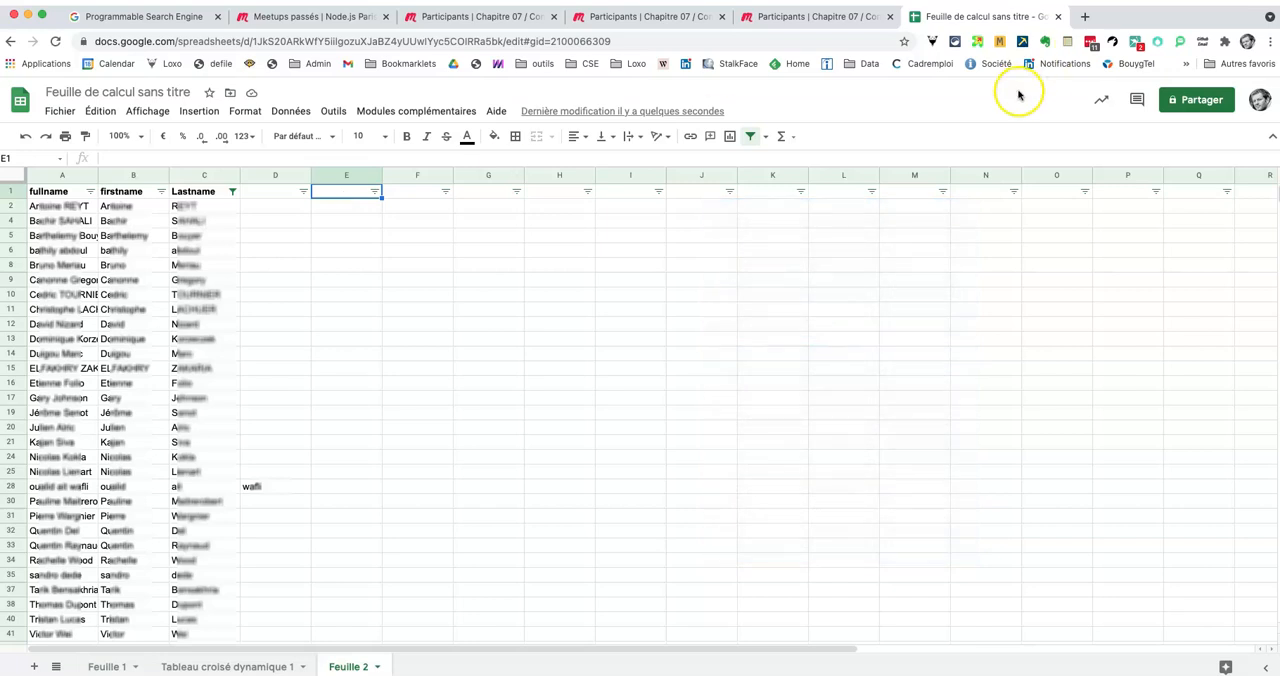
# Step: Open bing.com in a new browser tab and search for site:linkedin.com/in followed by a person's full name
pyautogui.click(1083, 18)
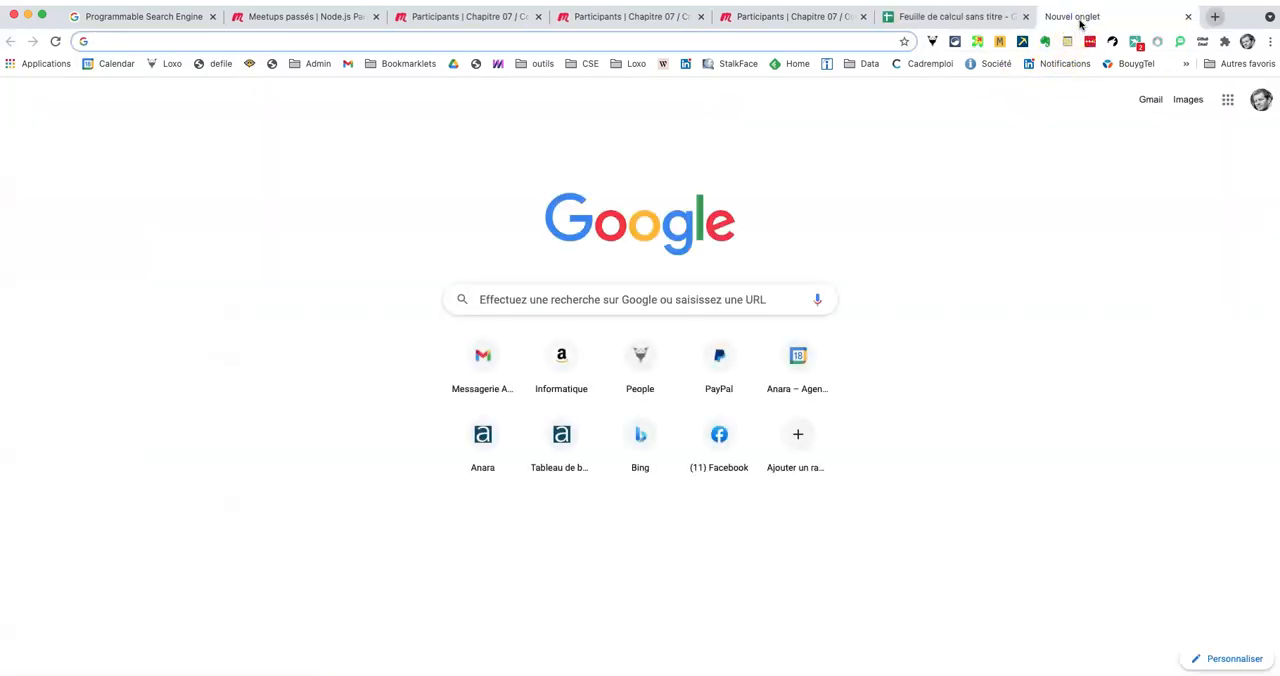
pyautogui.write('bing.')
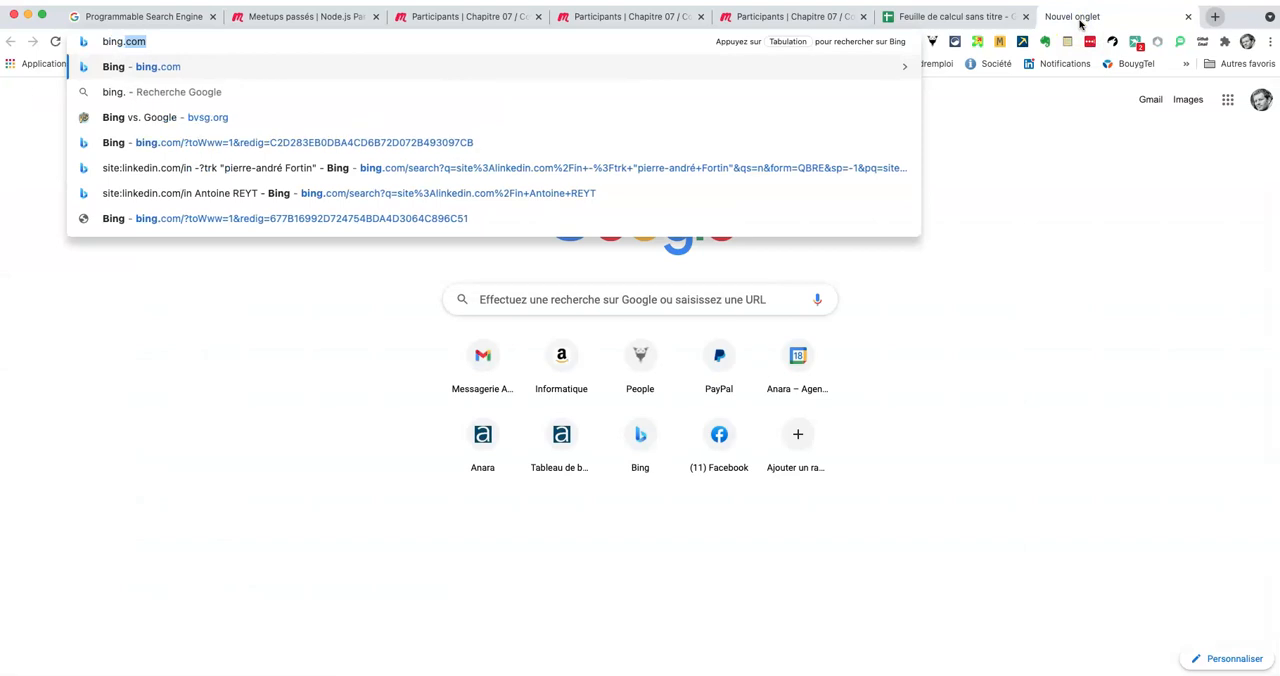
pyautogui.press('Return')
pyautogui.write('site:')
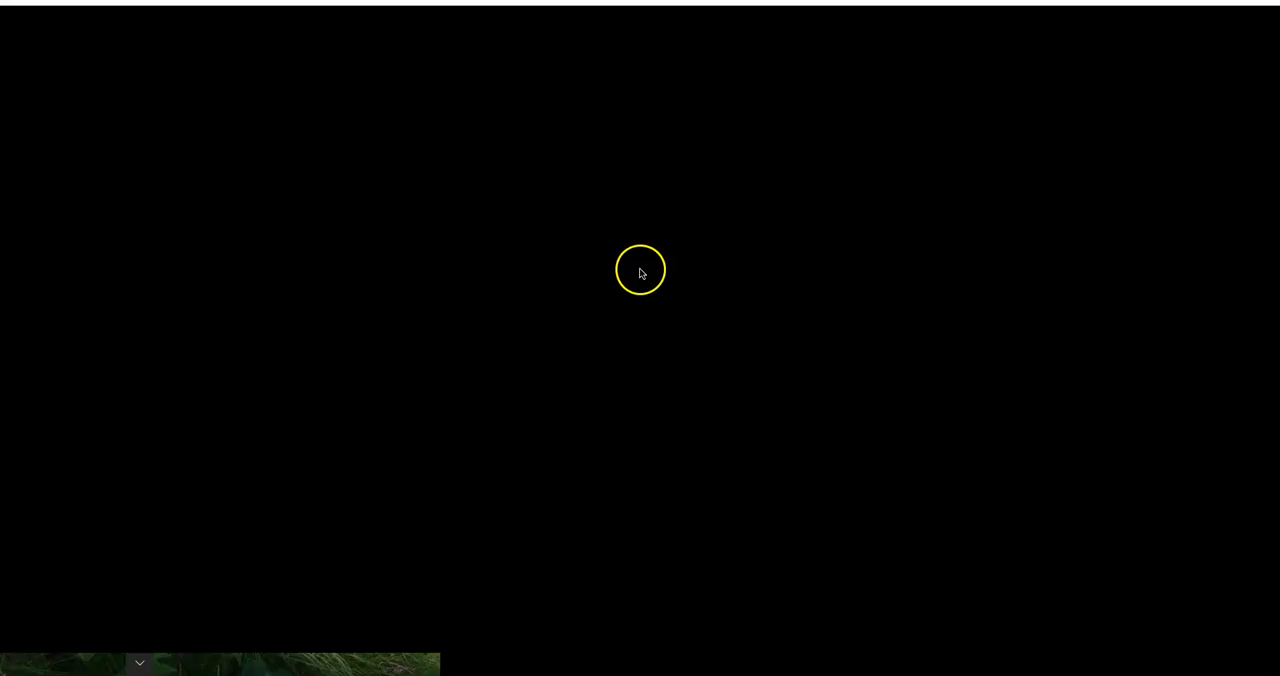
pyautogui.write('linked')
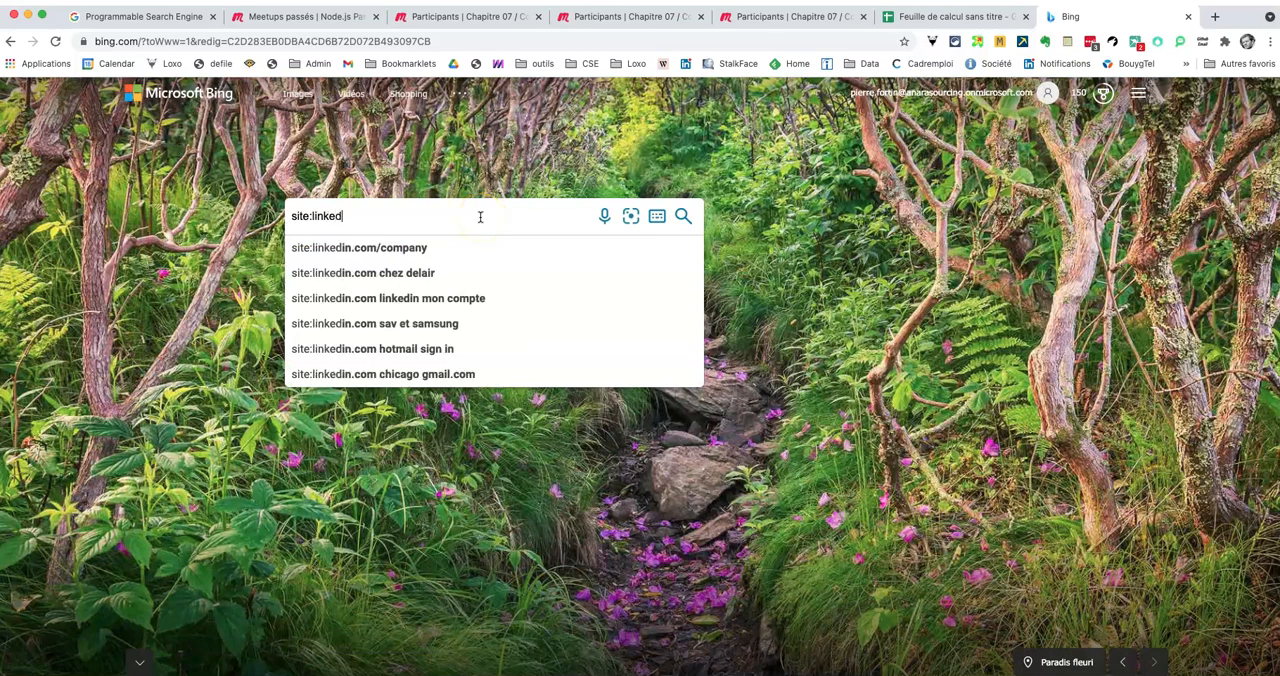
pyautogui.write('in.com/in')
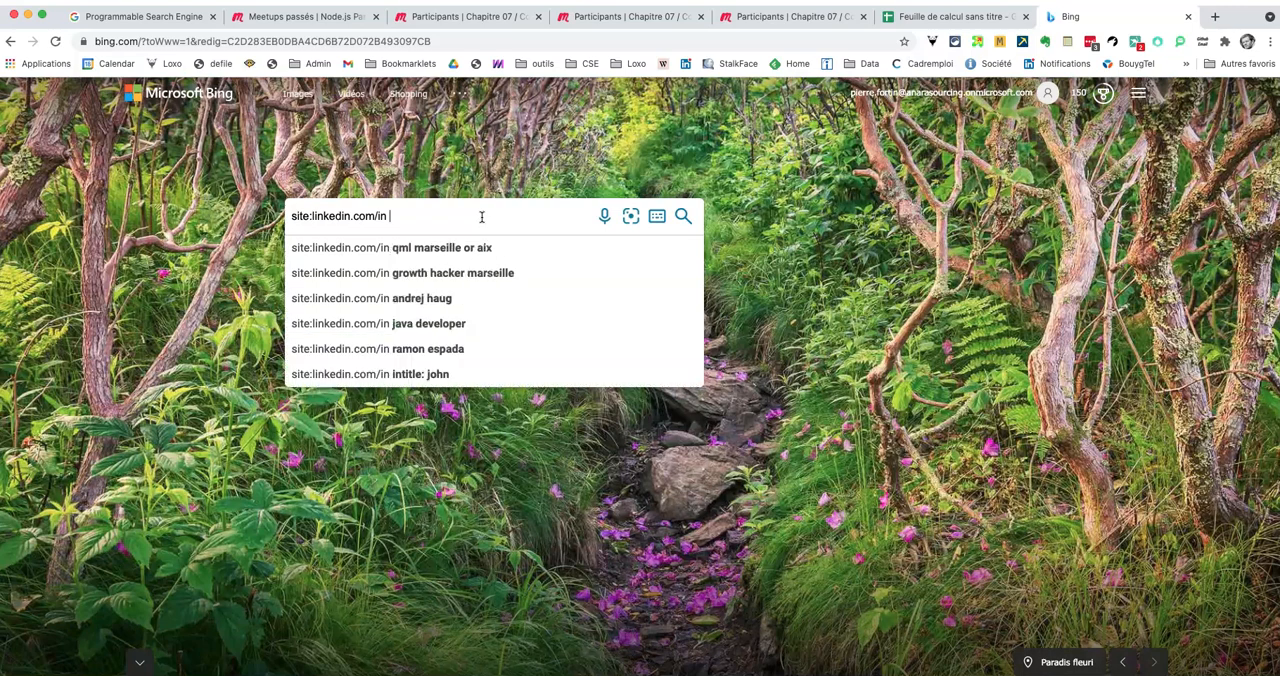
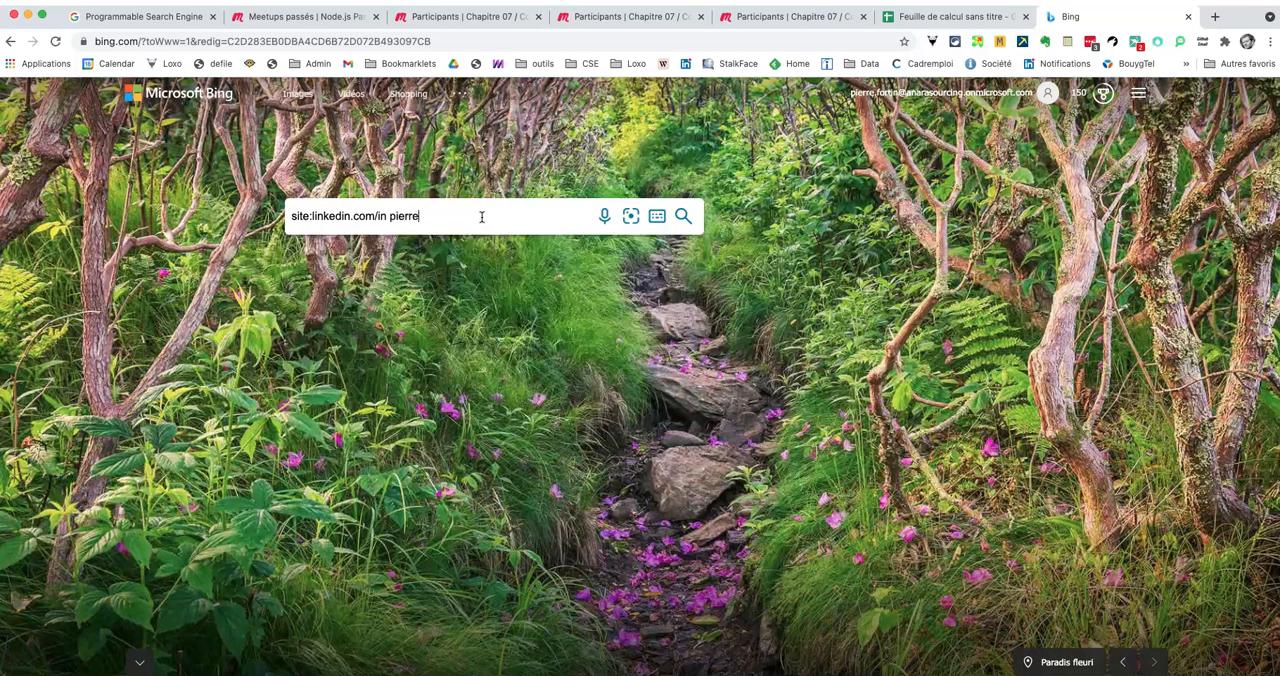
pyautogui.click(483, 216)
pyautogui.press('Return')
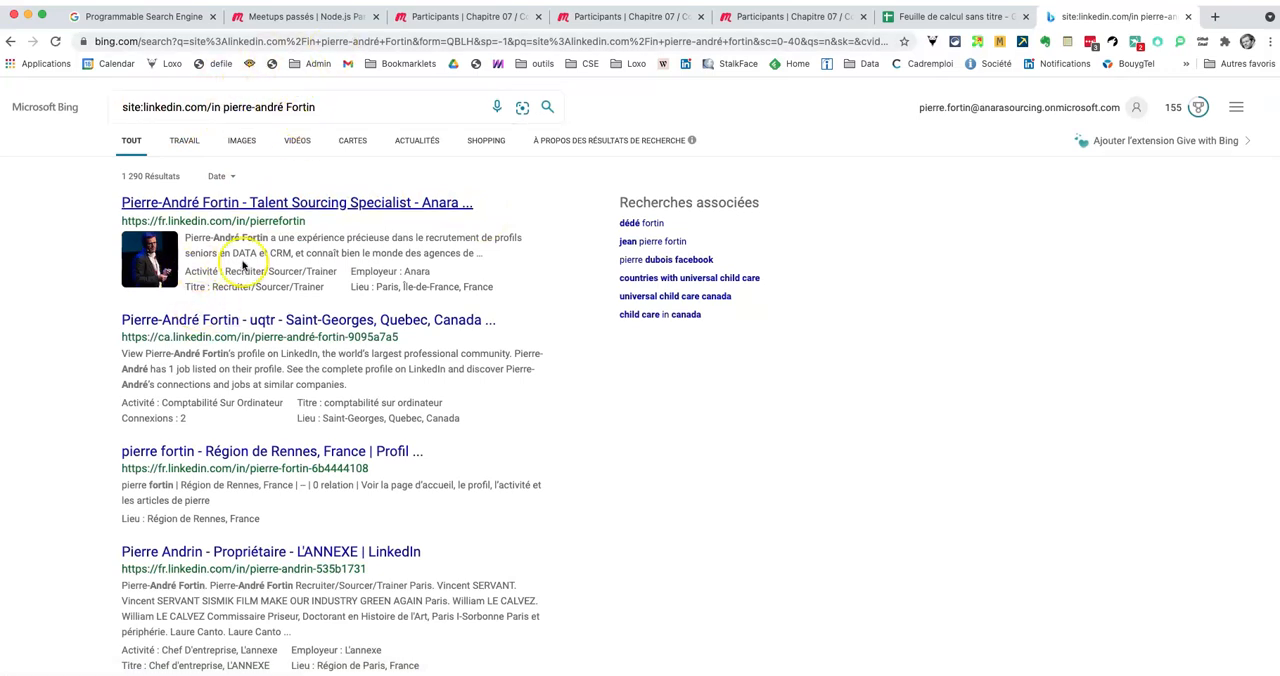
# Step: Copy the Bing search URL into M2 of the spreadsheet and remove the person's name so it ends with "site%3Alinkedin.com%2Fin+"
pyautogui.moveTo(414, 41); pyautogui.dragTo(86, 42)
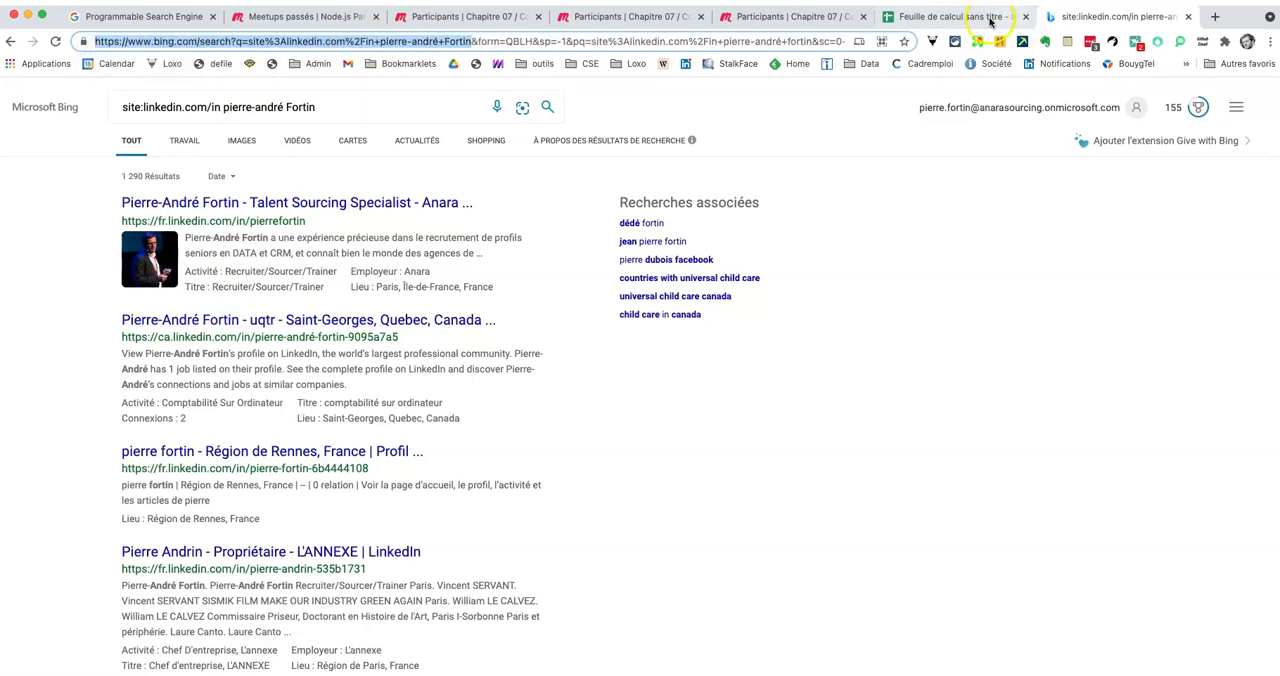
pyautogui.click(960, 16)
pyautogui.click(829, 210)
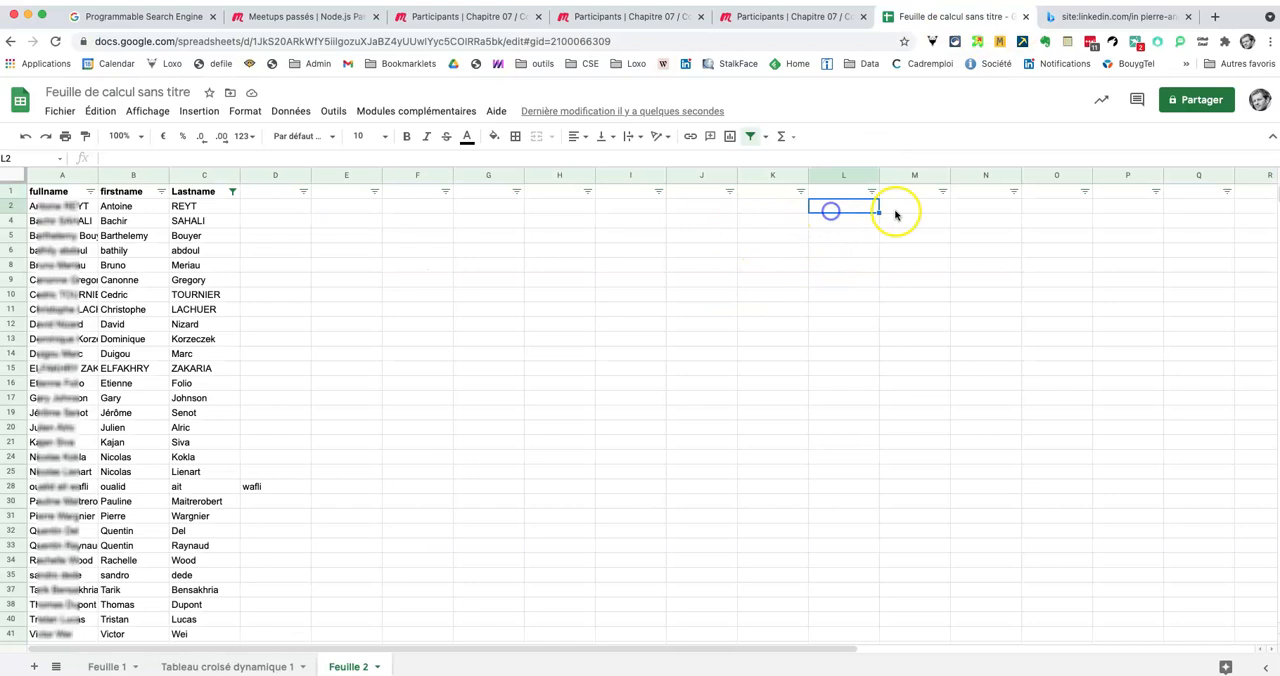
pyautogui.click(908, 208)
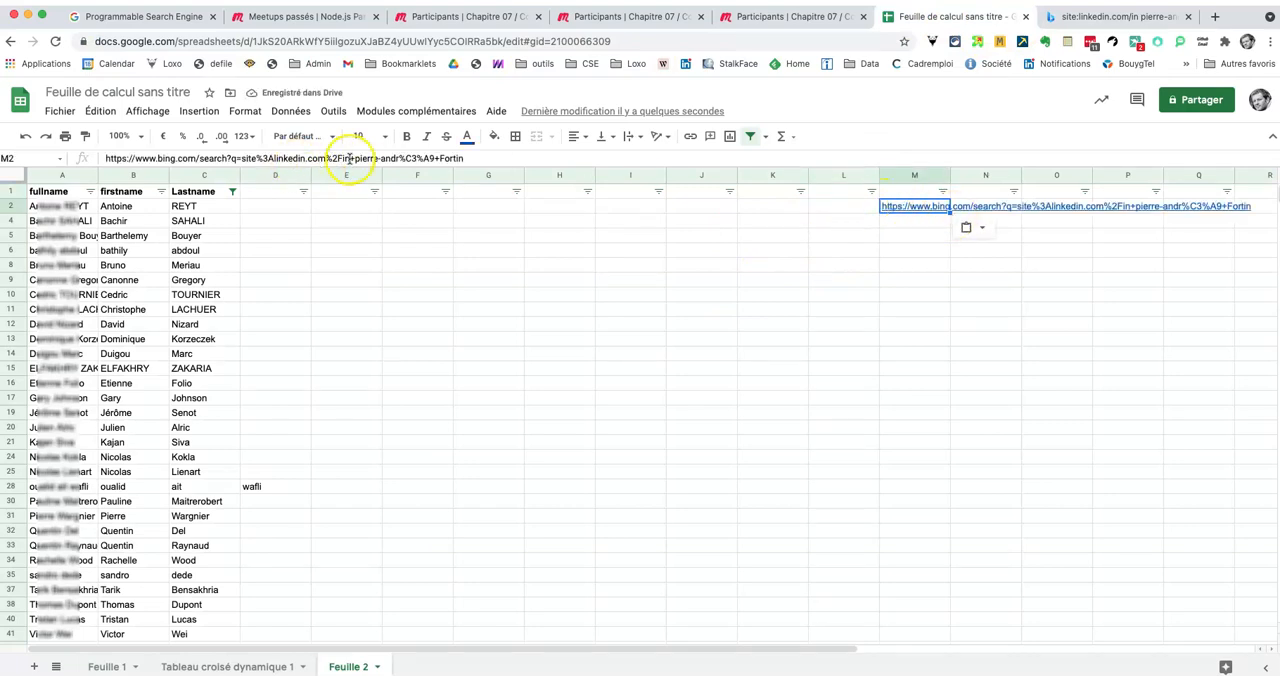
pyautogui.moveTo(356, 158); pyautogui.dragTo(502, 162)
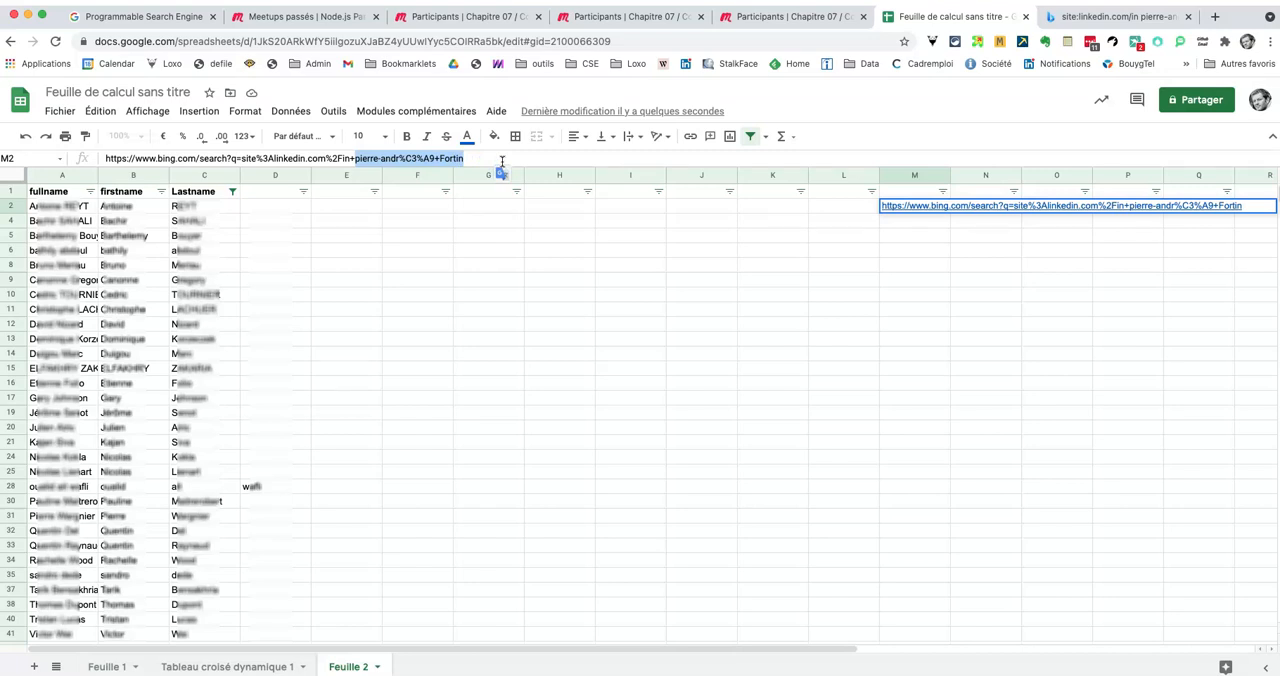
pyautogui.press('BackSpace')
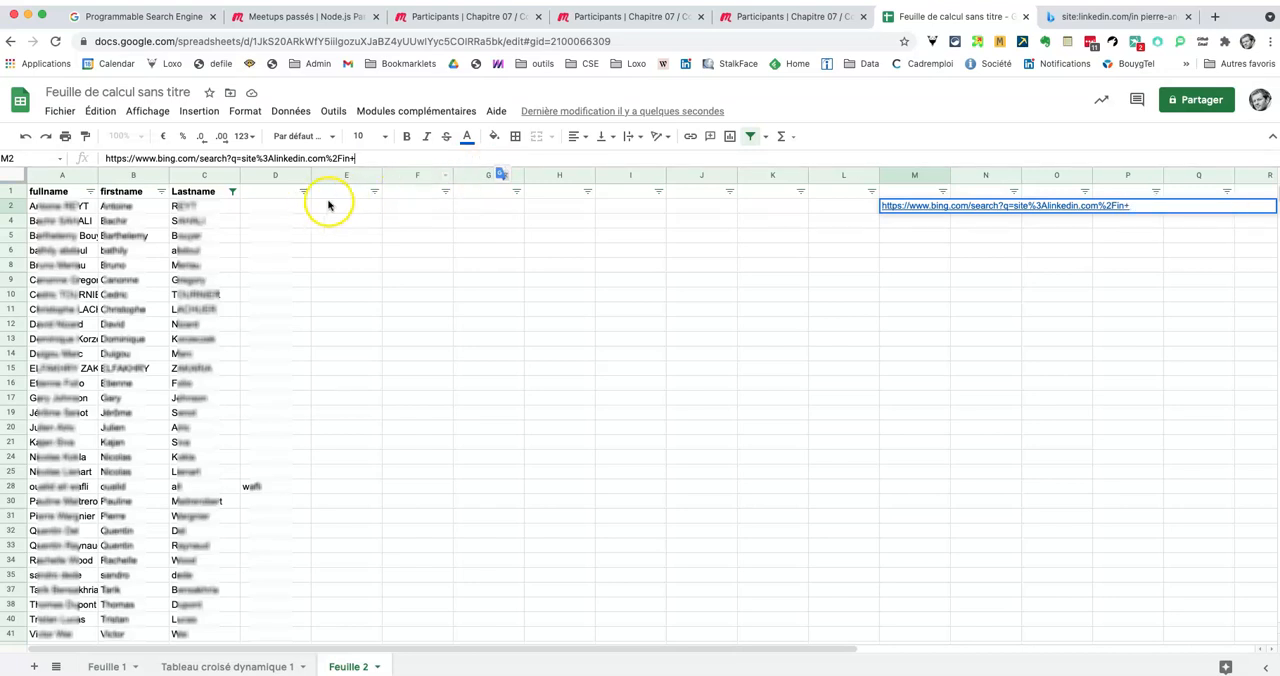
# Step: Enter the column header "requete" in E1
pyautogui.click(344, 192)
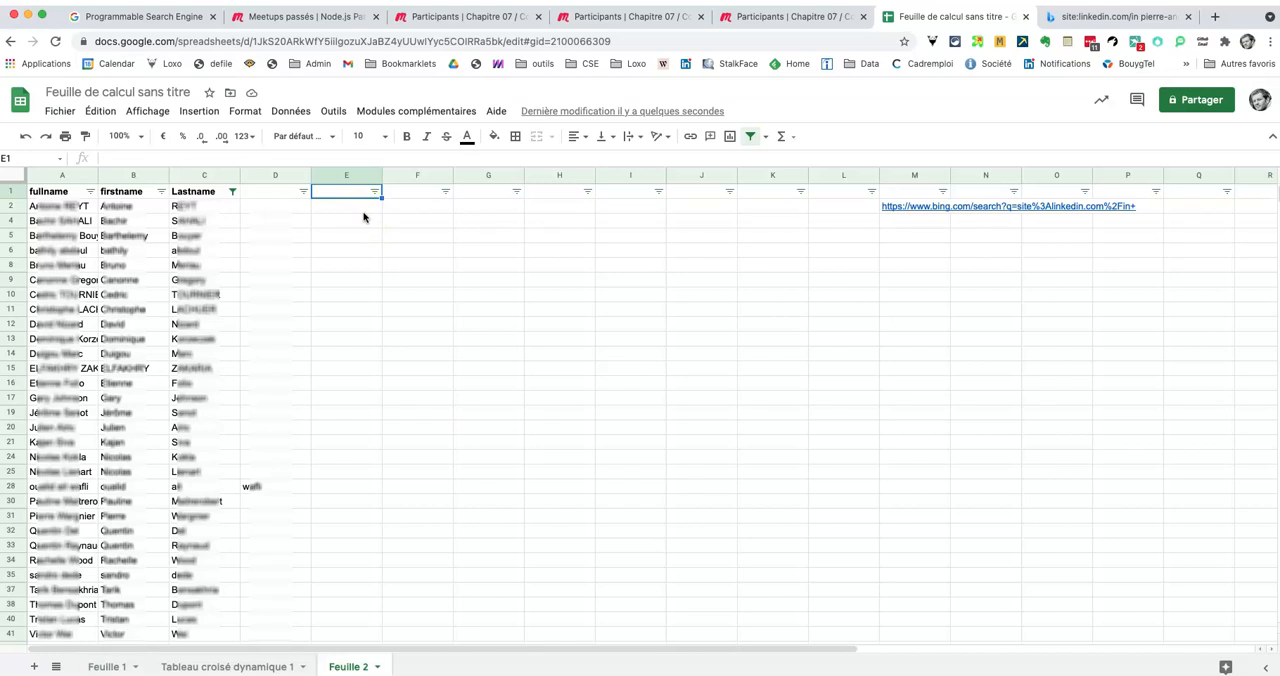
pyautogui.write('rec')
pyautogui.write('uete')
pyautogui.press('Return')
# Step: Enter the formula =CONCATENER(M2;B2;"+";C2) in E2 to combine the base search URL with the first and last names
pyautogui.write('=')
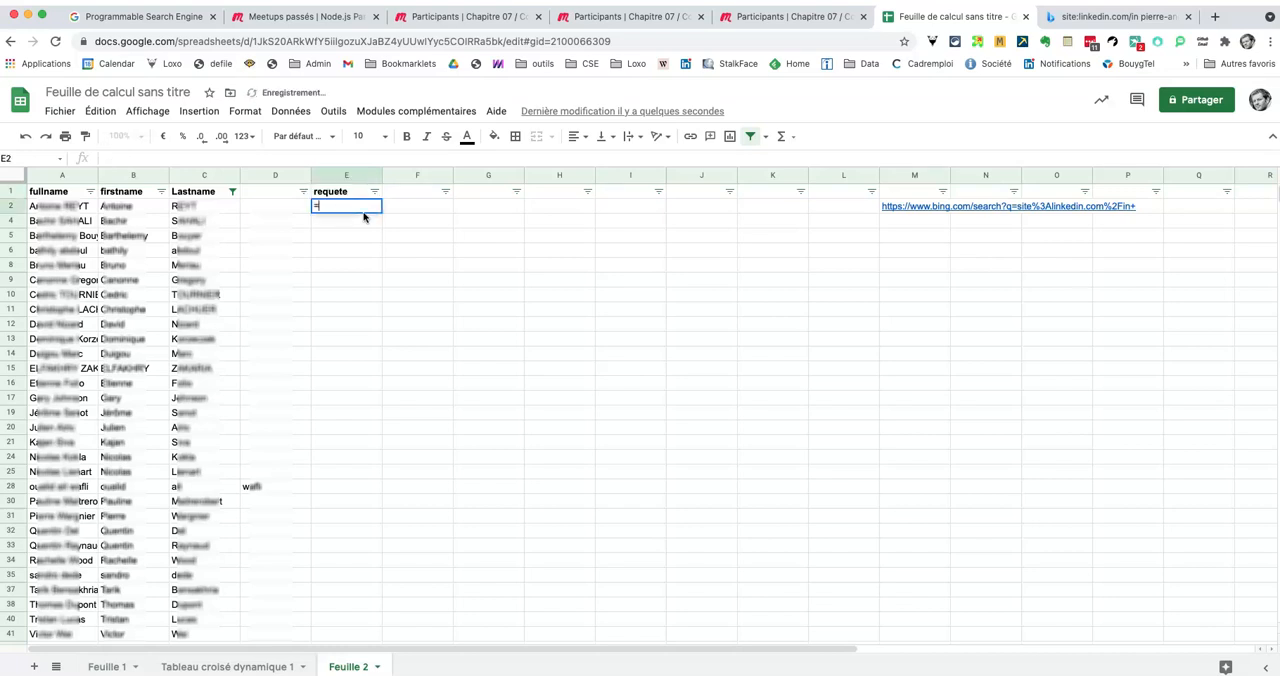
pyautogui.write('Con')
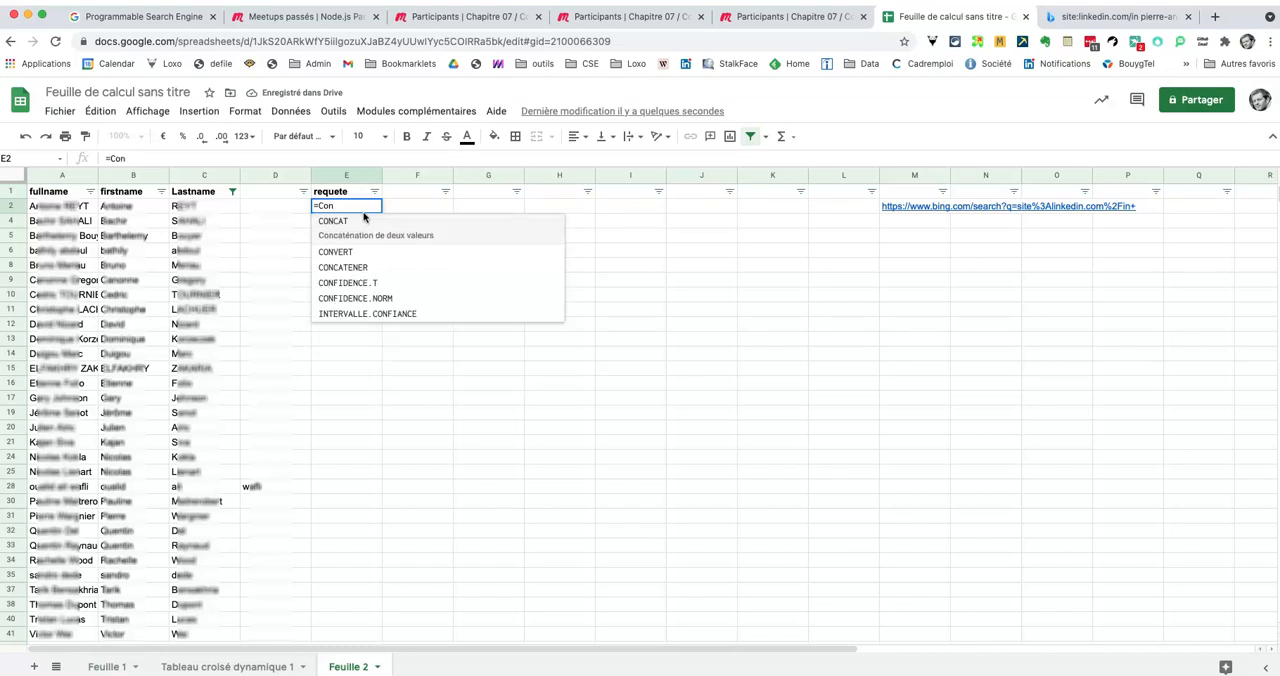
pyautogui.click(360, 263)
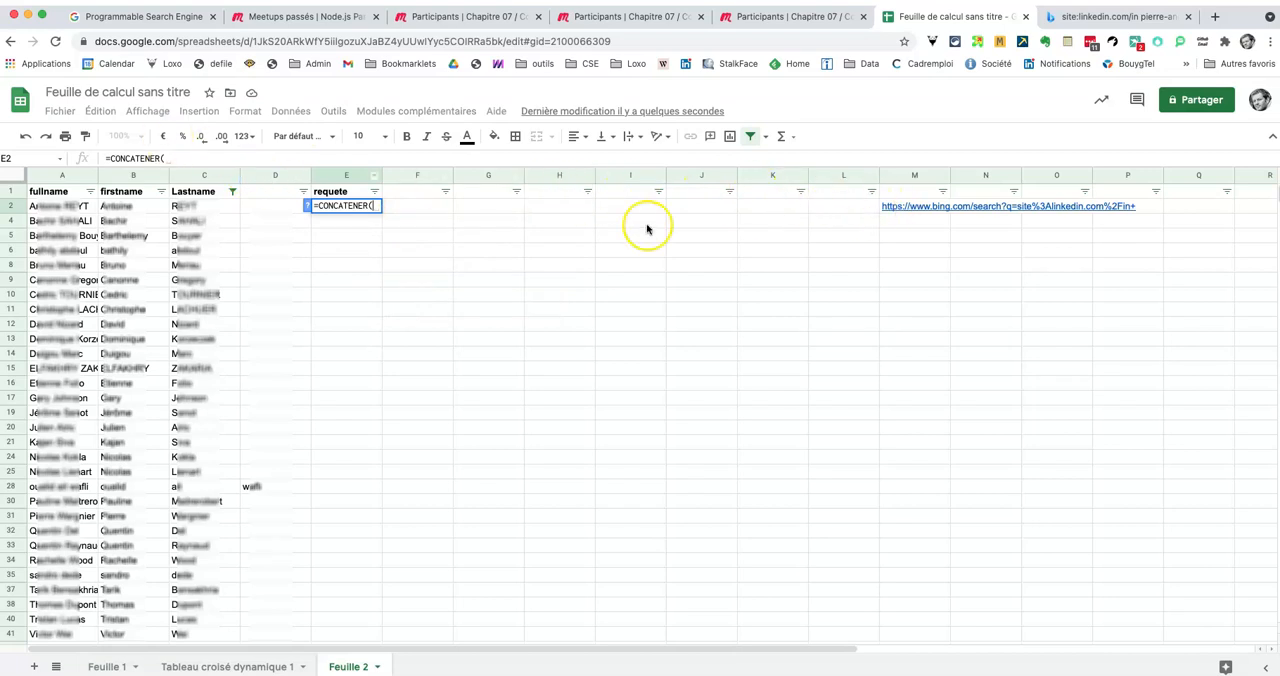
pyautogui.moveTo(898, 208)
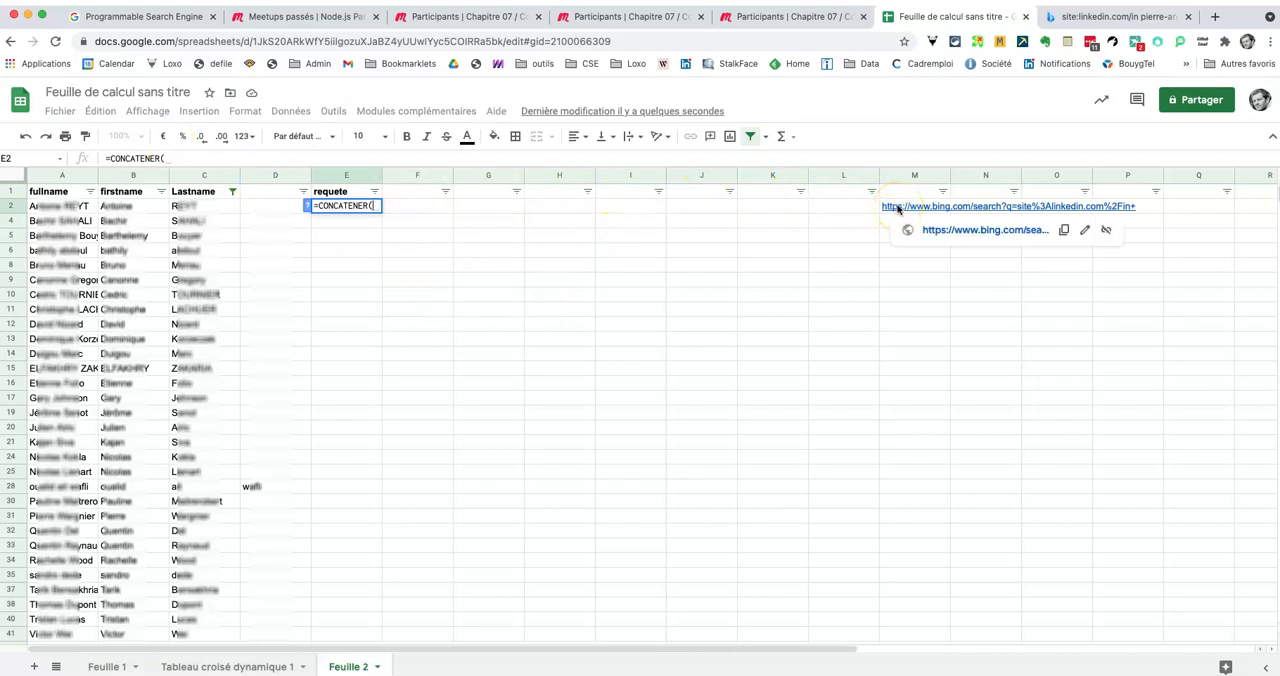
pyautogui.click(898, 208)
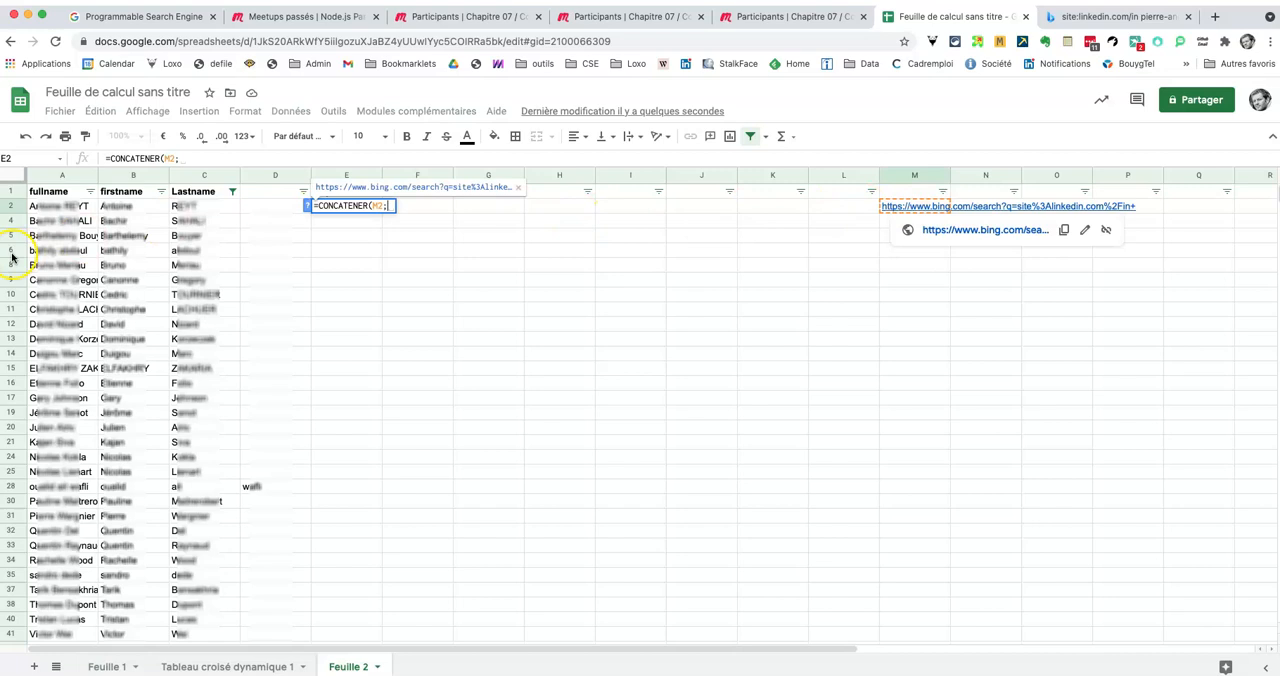
pyautogui.write(';')
pyautogui.click(110, 207)
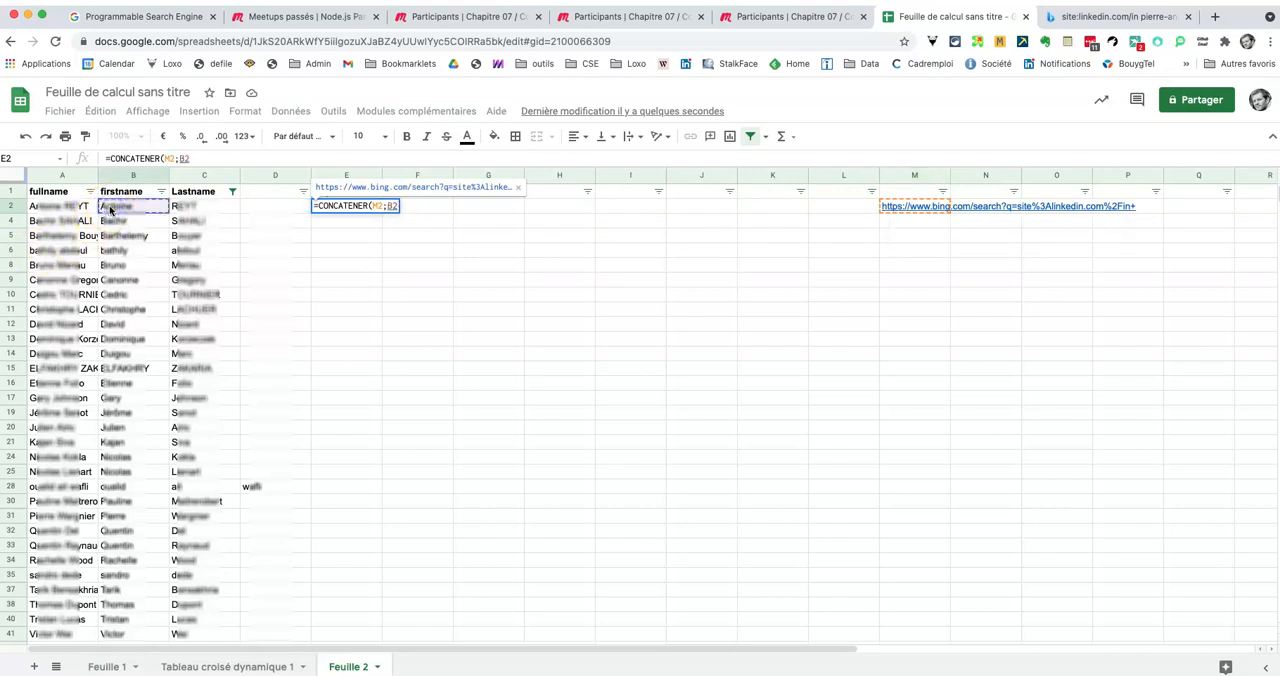
pyautogui.write(';')
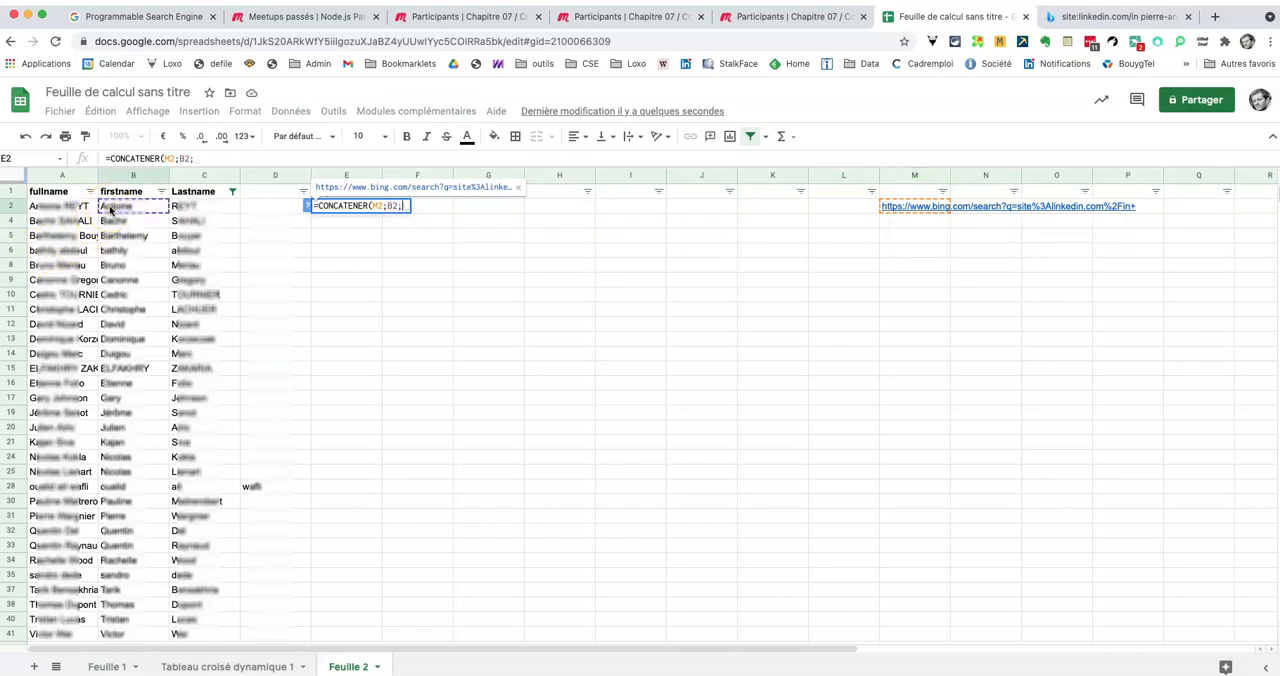
pyautogui.write('"+')
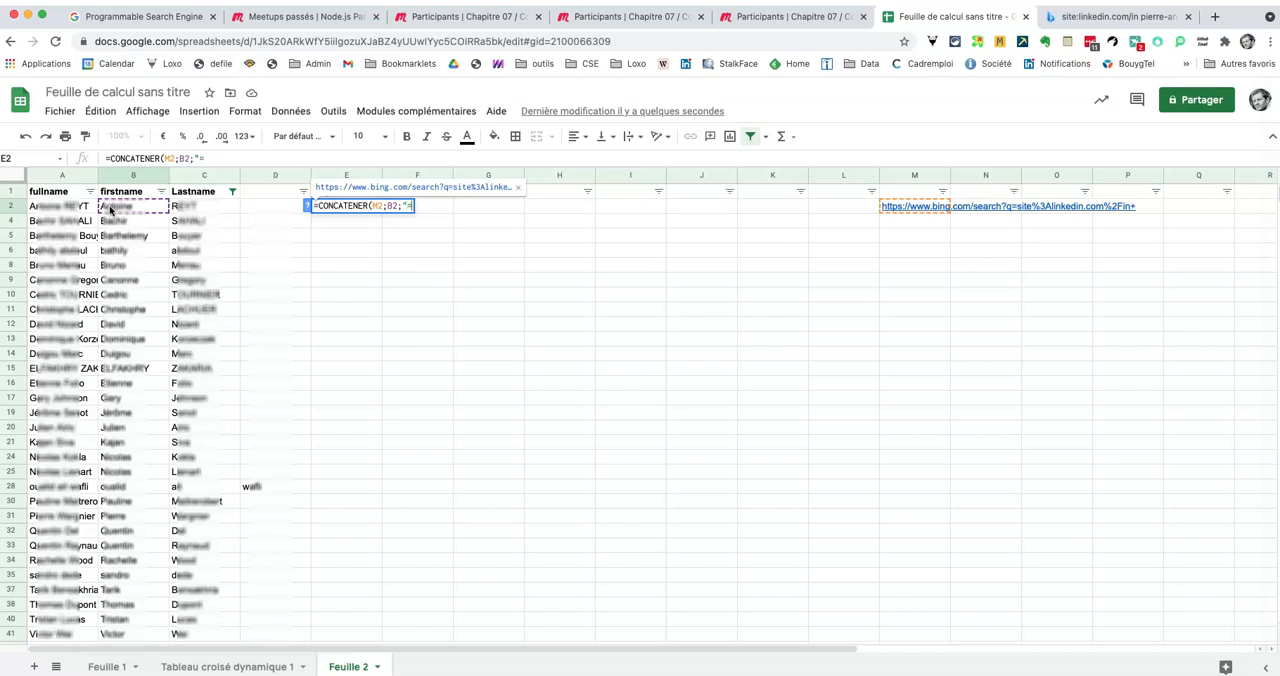
pyautogui.press('BackSpace')
pyautogui.write('+";')
pyautogui.click(197, 204)
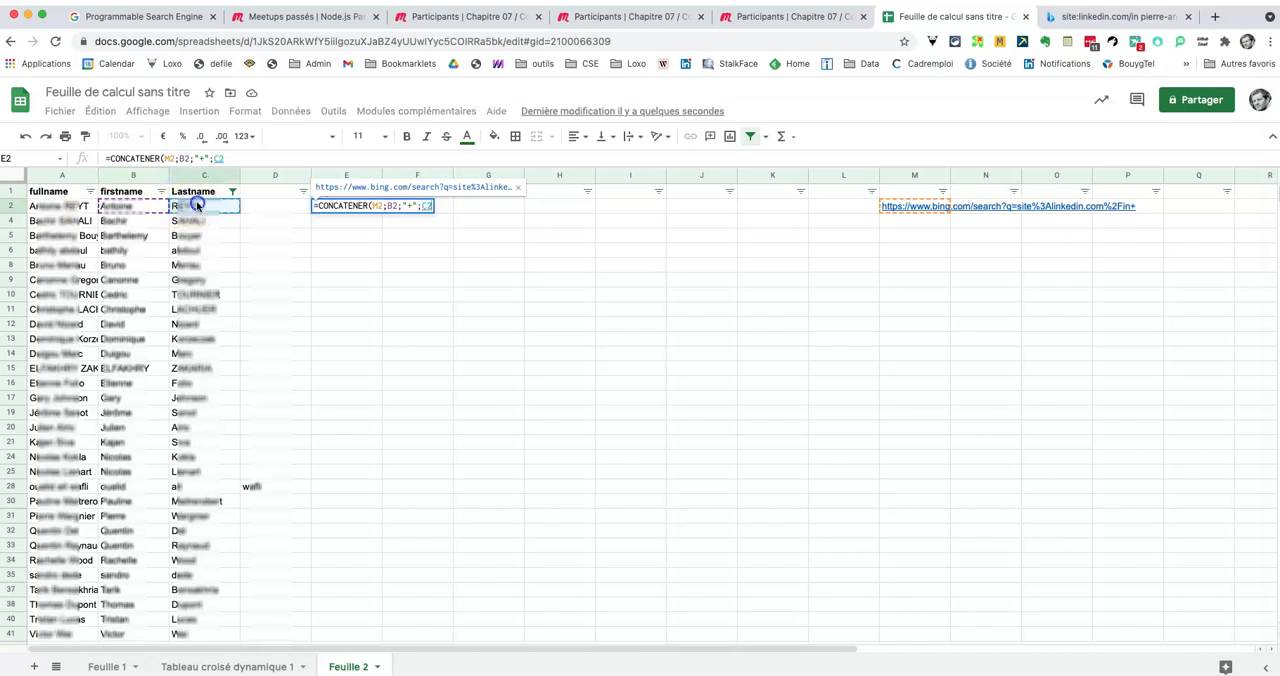
pyautogui.write(')')
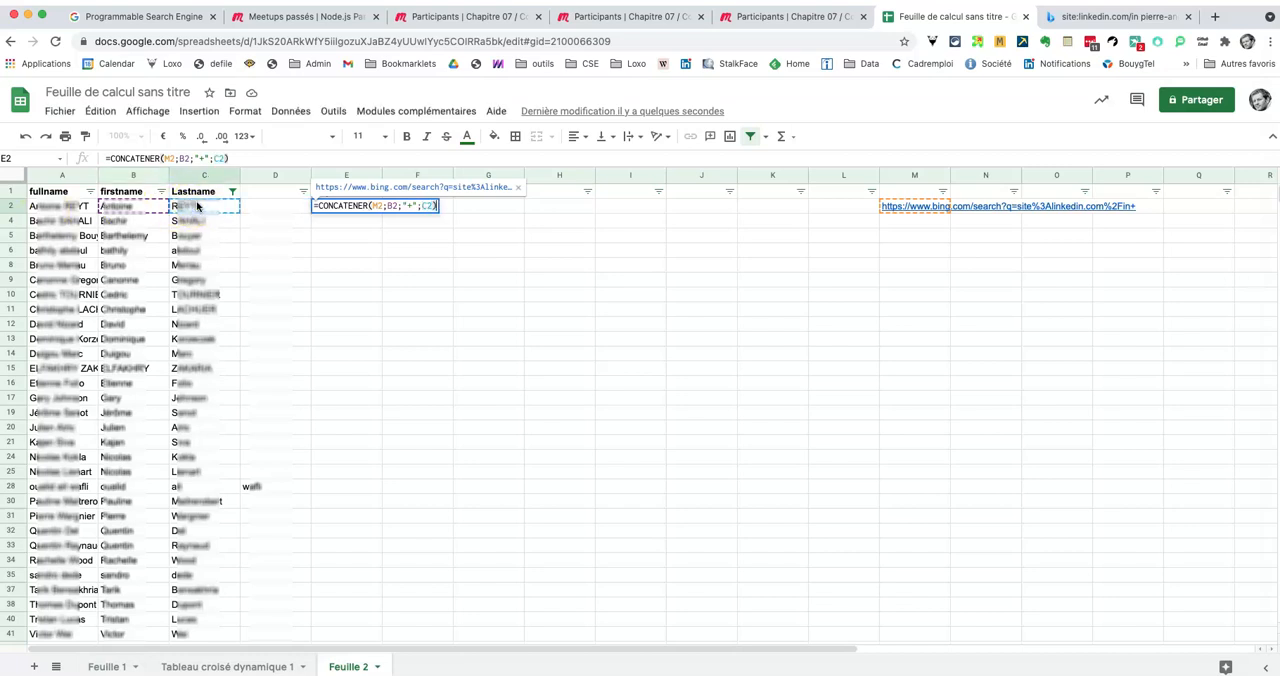
pyautogui.press('Return')
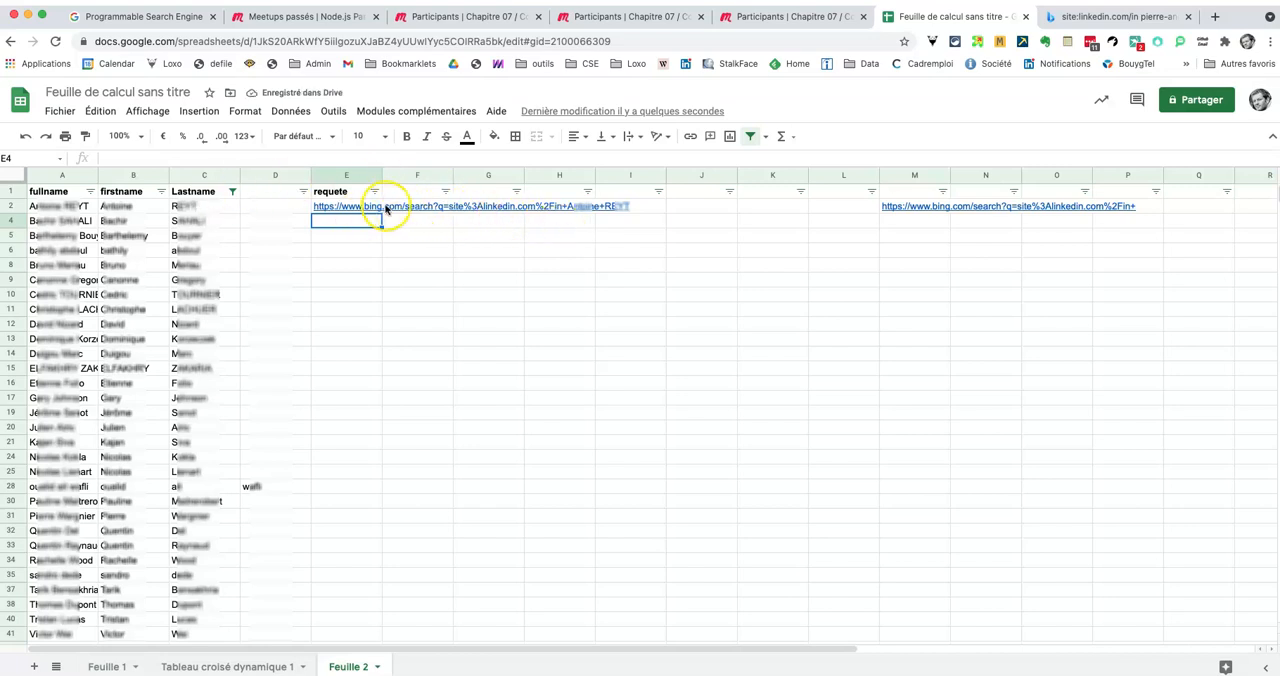
# Step: Fill the E2 formula down the requete column through E42
pyautogui.click(344, 206)
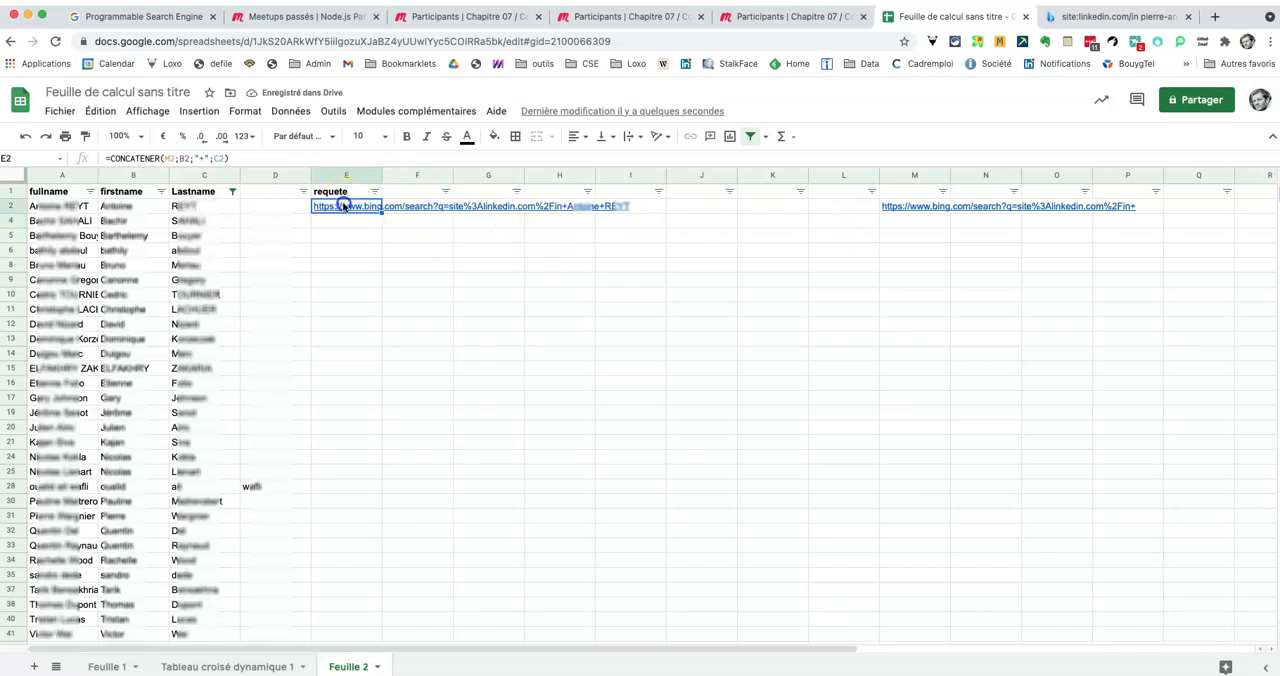
pyautogui.moveTo(383, 211); pyautogui.dragTo(374, 531)
pyautogui.scroll(3, 319, 478)
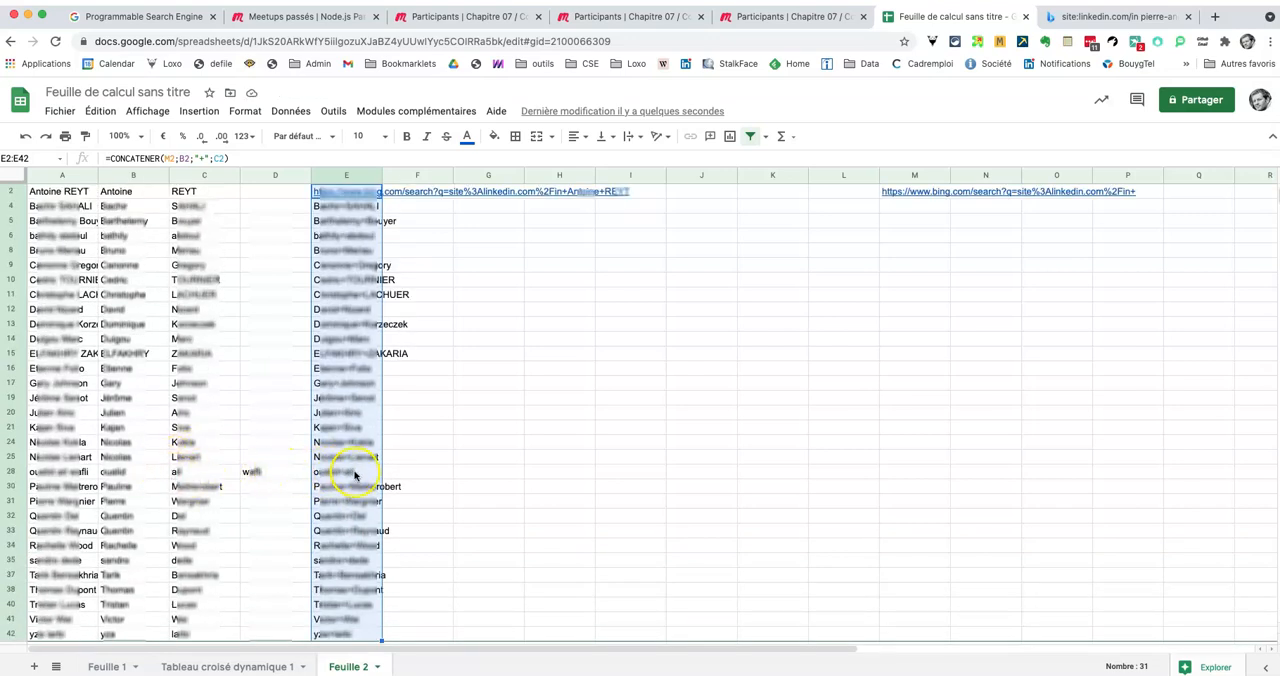
# Step: Append the surname part from D28 to the last name in C28, joined with a plus sign
pyautogui.click(263, 470)
pyautogui.doubleClick(265, 470)
pyautogui.click(222, 471)
pyautogui.doubleClick(222, 471)
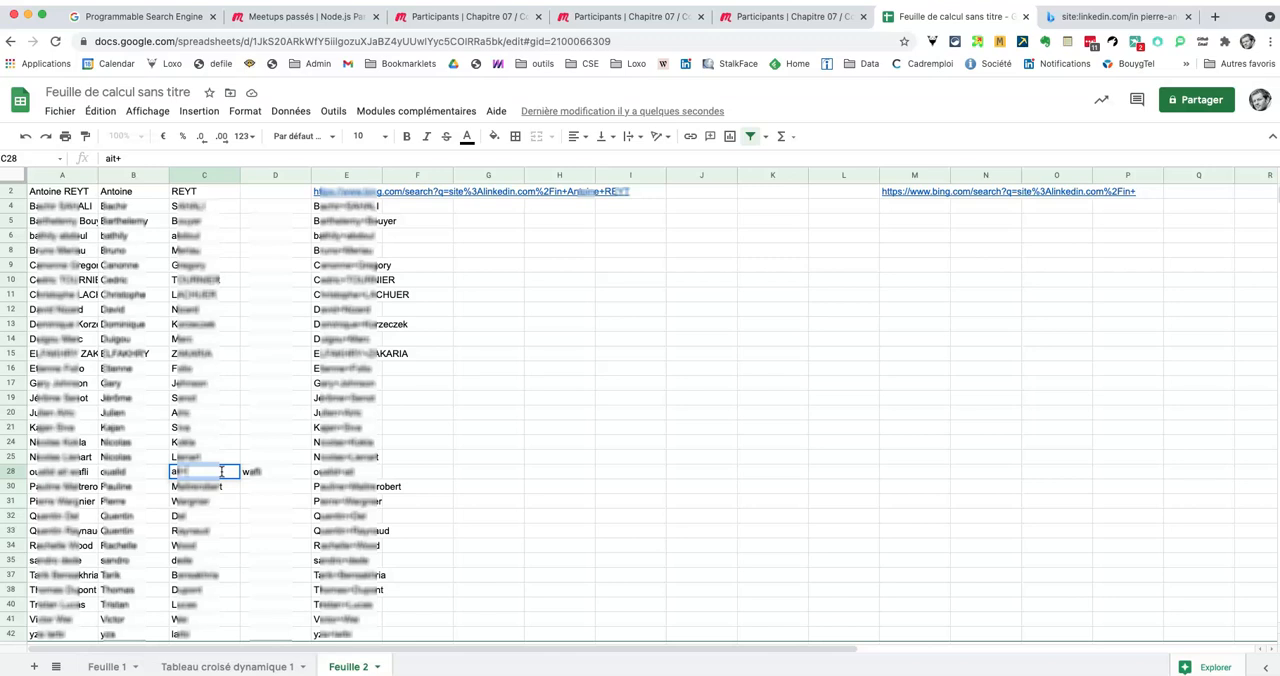
pyautogui.press('Return')
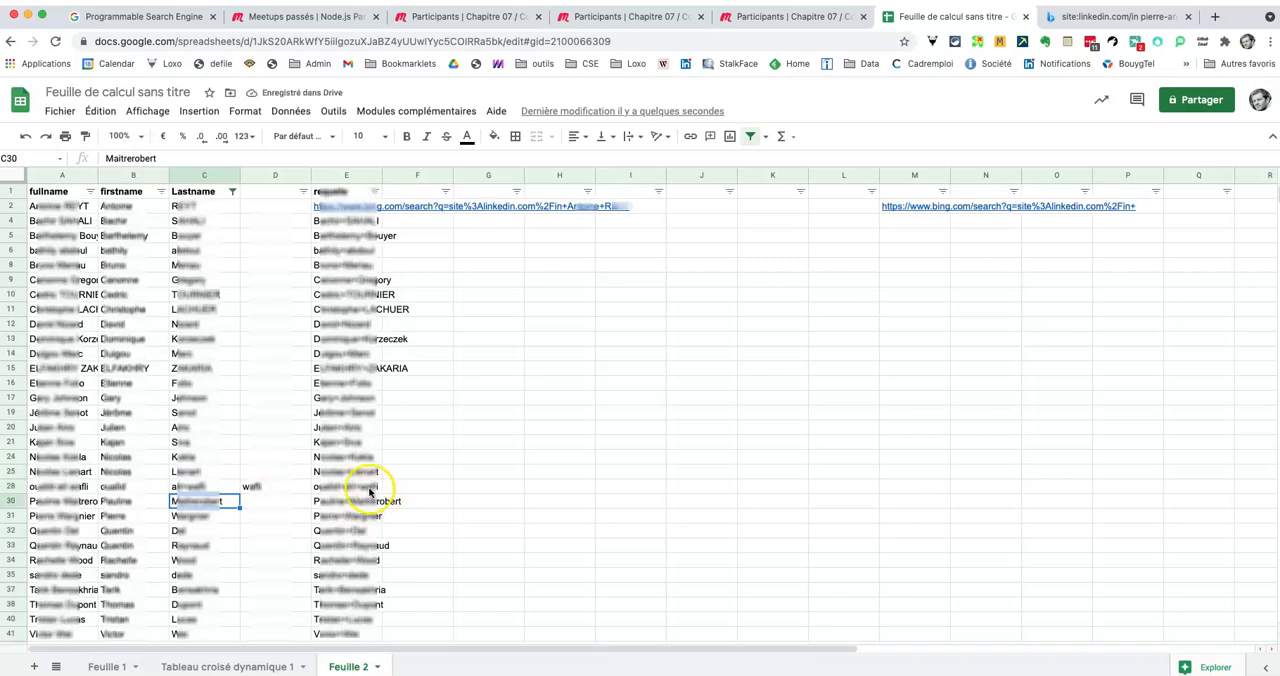
# Step: Compare the filled formulas in column E and fix the URL row reference in E4 so it reads =CONCATENER(M$2;B4;"+";C4)
pyautogui.click(332, 205)
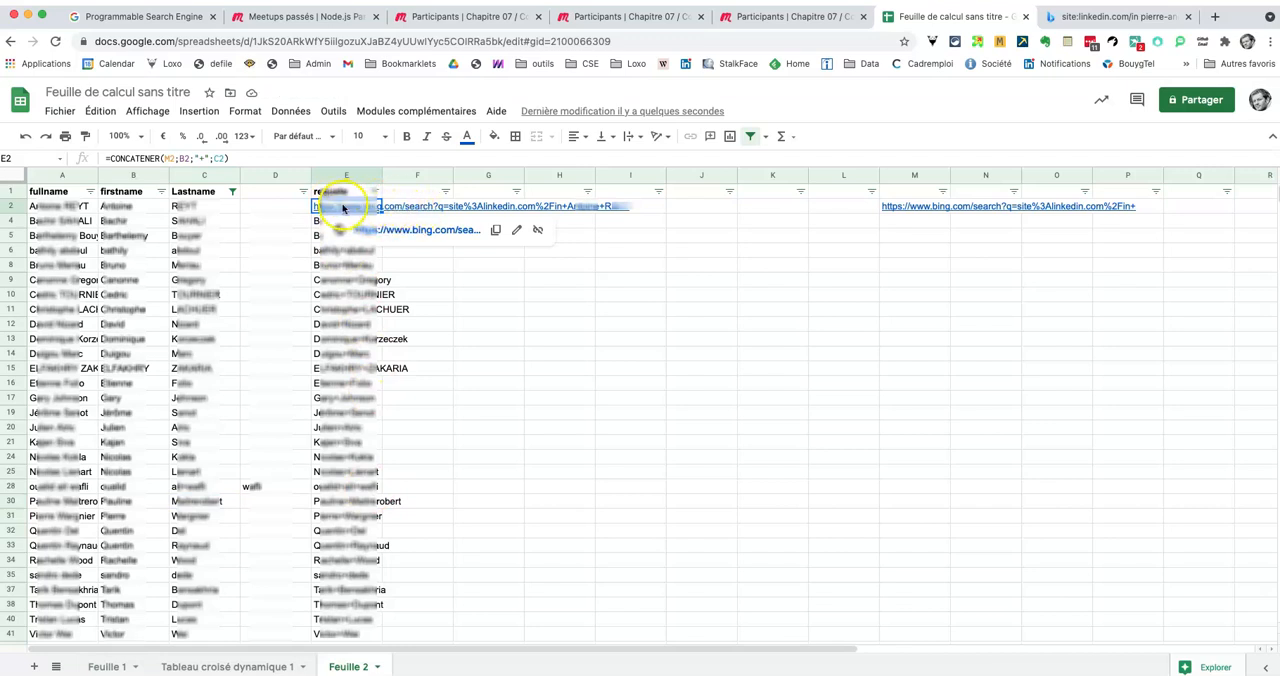
pyautogui.click(335, 354)
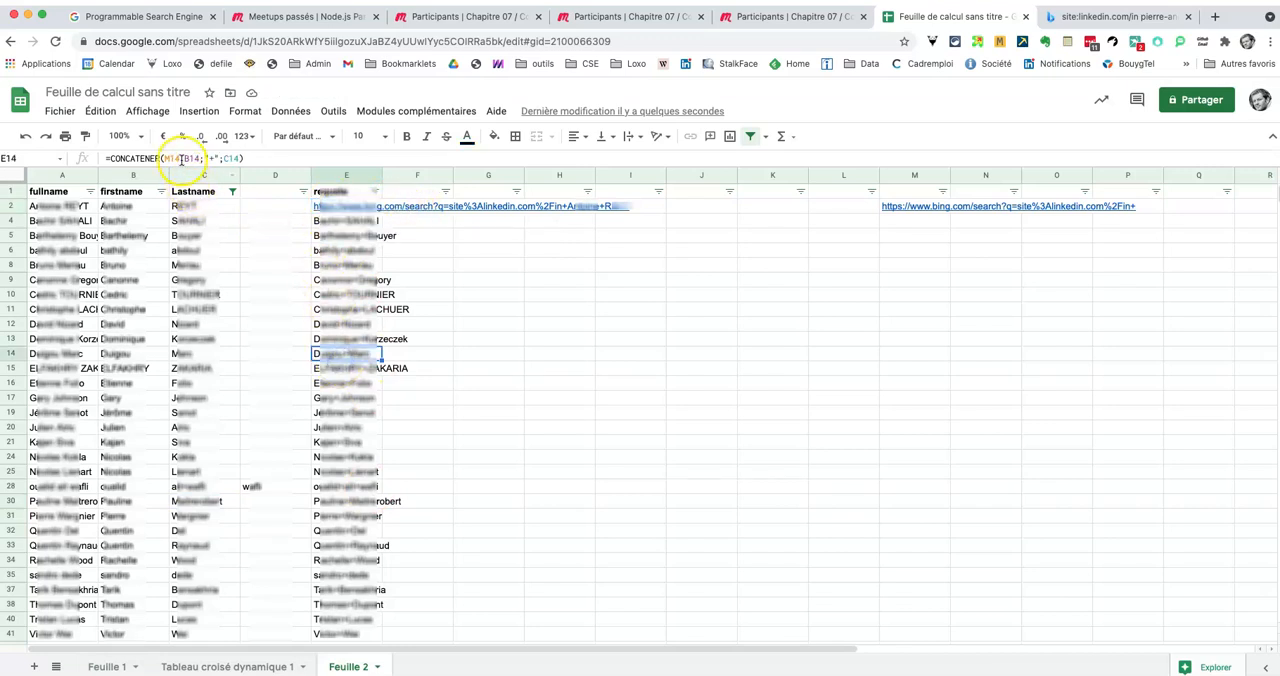
pyautogui.click(335, 221)
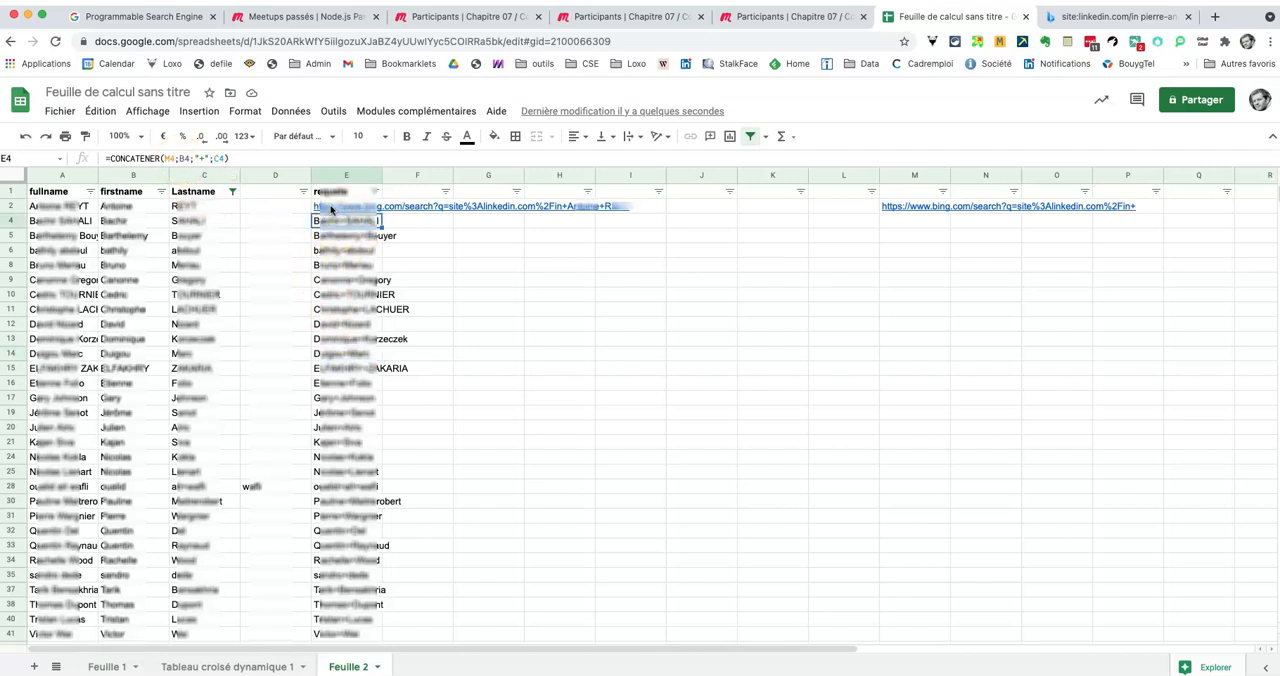
pyautogui.click(325, 207)
pyautogui.click(330, 219)
pyautogui.click(172, 158)
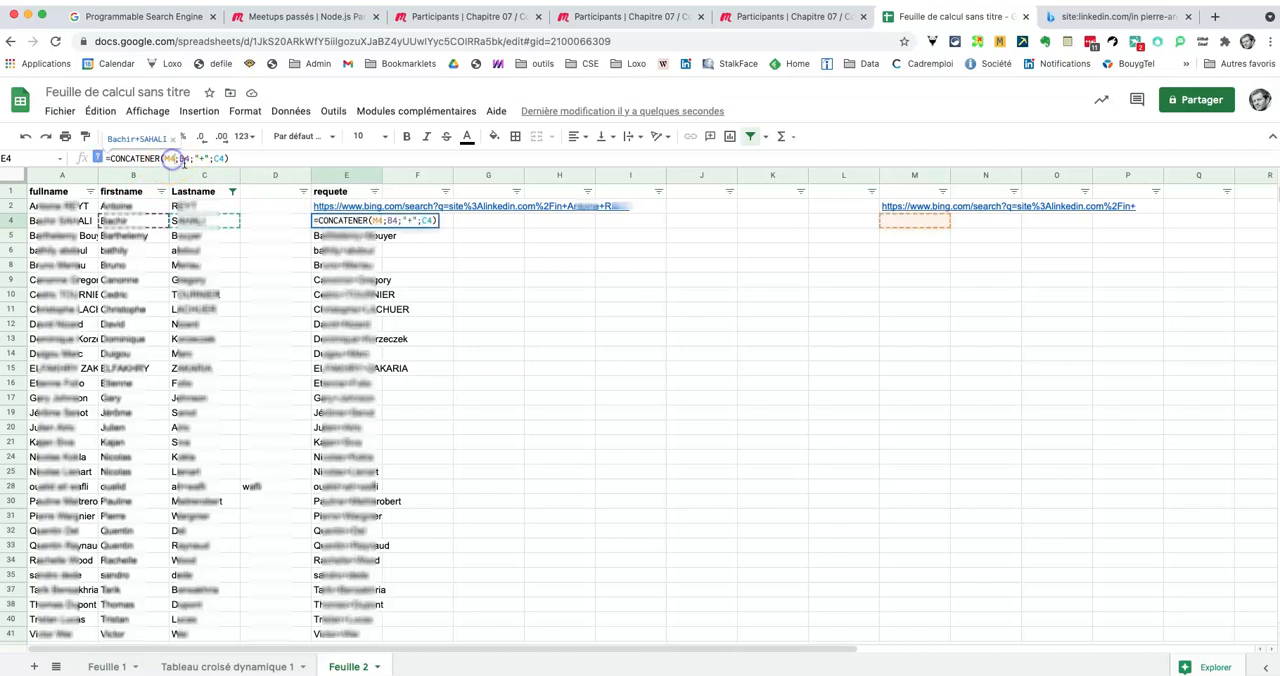
pyautogui.press('BackSpace')
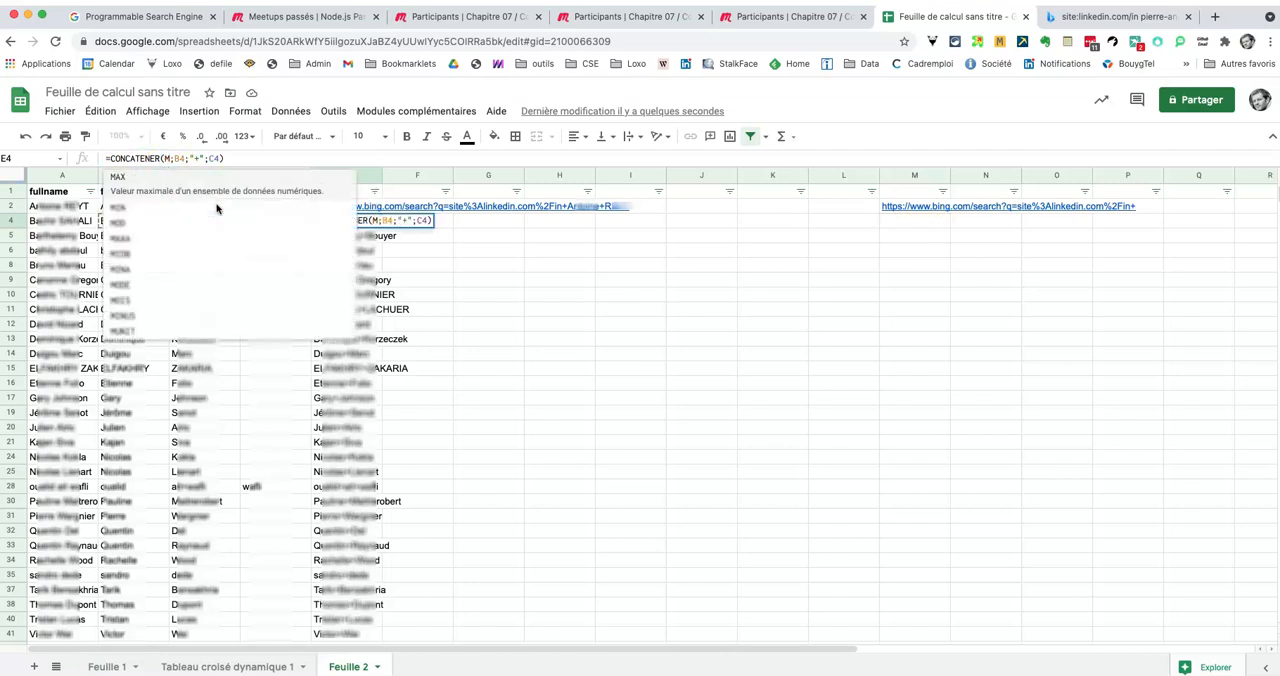
pyautogui.write('$')
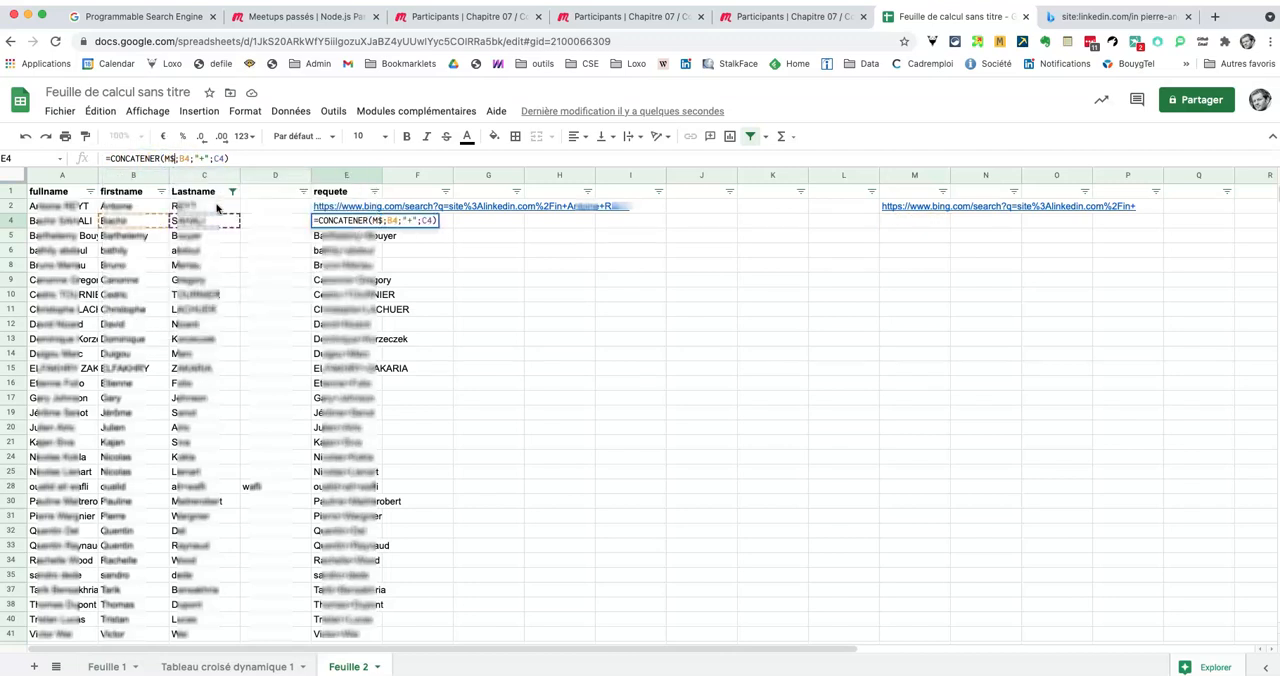
pyautogui.write('2')
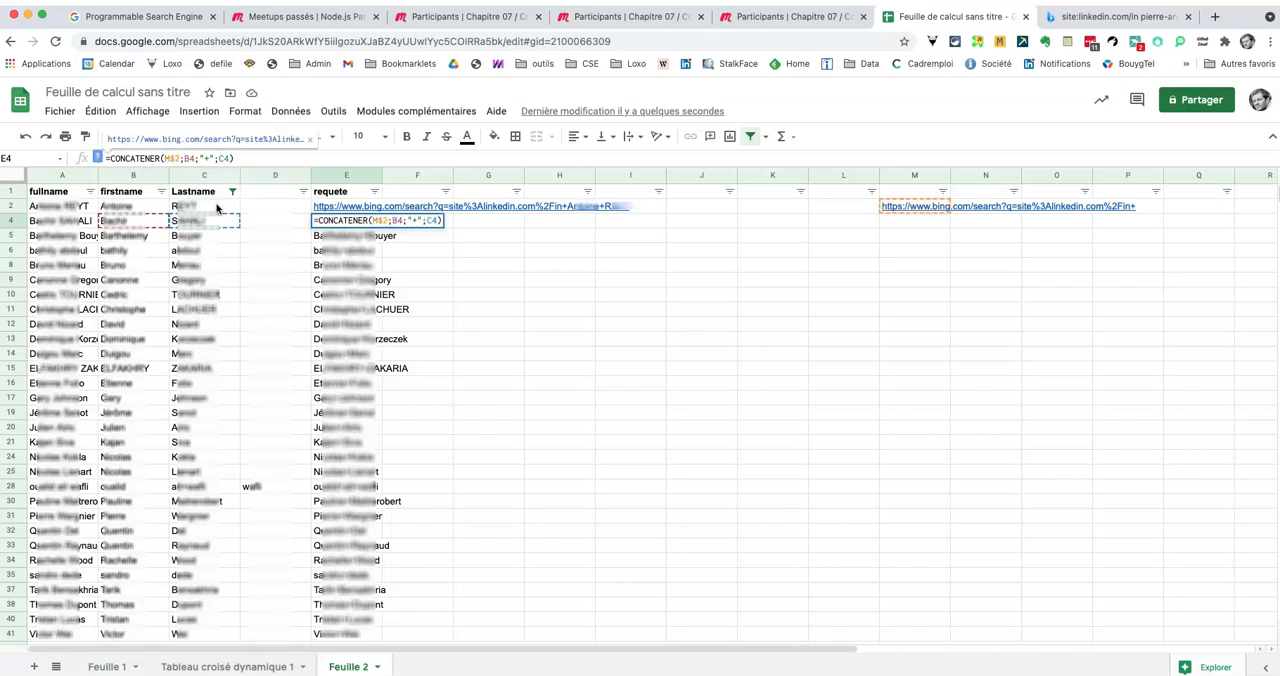
pyautogui.press('Return')
# Step: Fill the corrected E4 formula down through E42
pyautogui.click(335, 220)
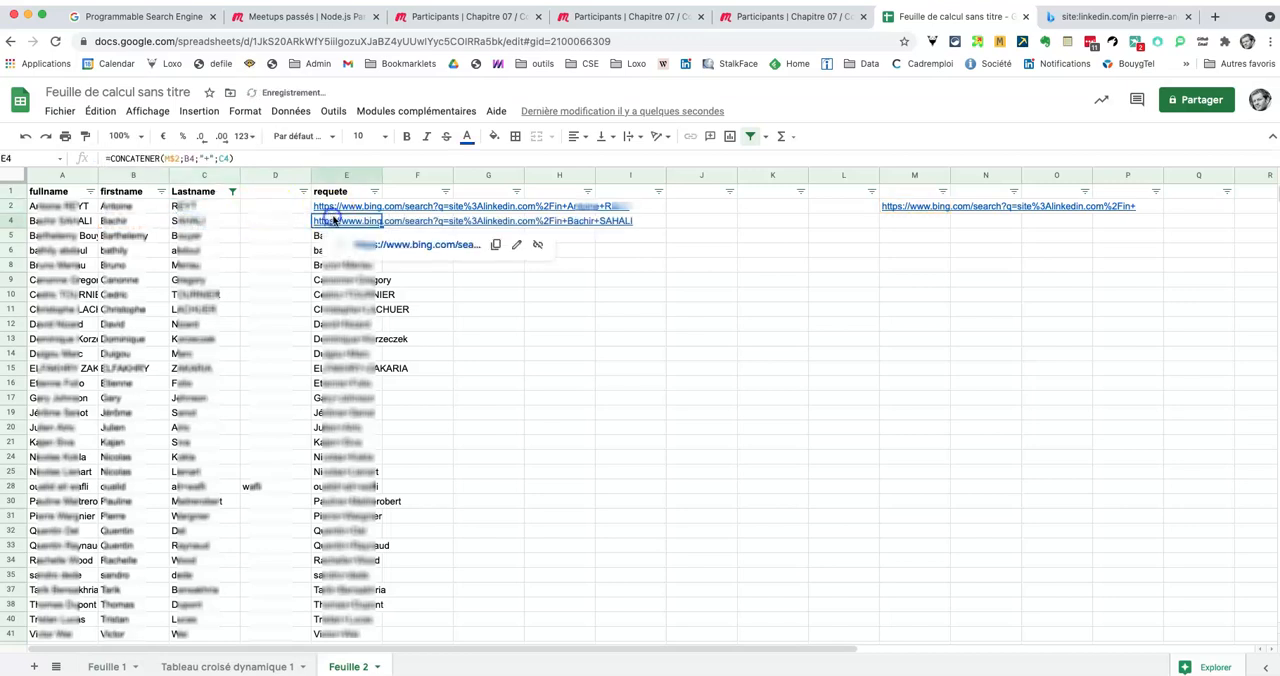
pyautogui.scroll(-10, 380, 390)
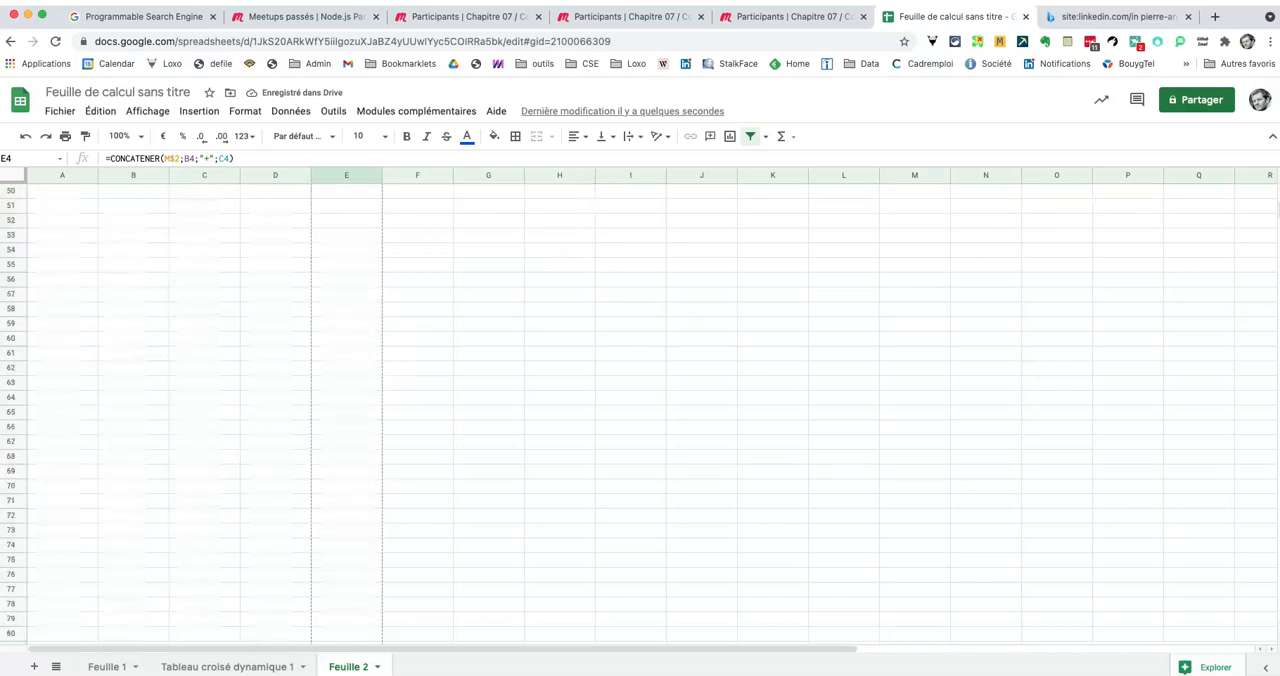
pyautogui.scroll(10, 366, 320)
pyautogui.keyDown('shift'); pyautogui.click(337, 486); pyautogui.keyUp('shift')
pyautogui.hotkey('ctrl', 'd')
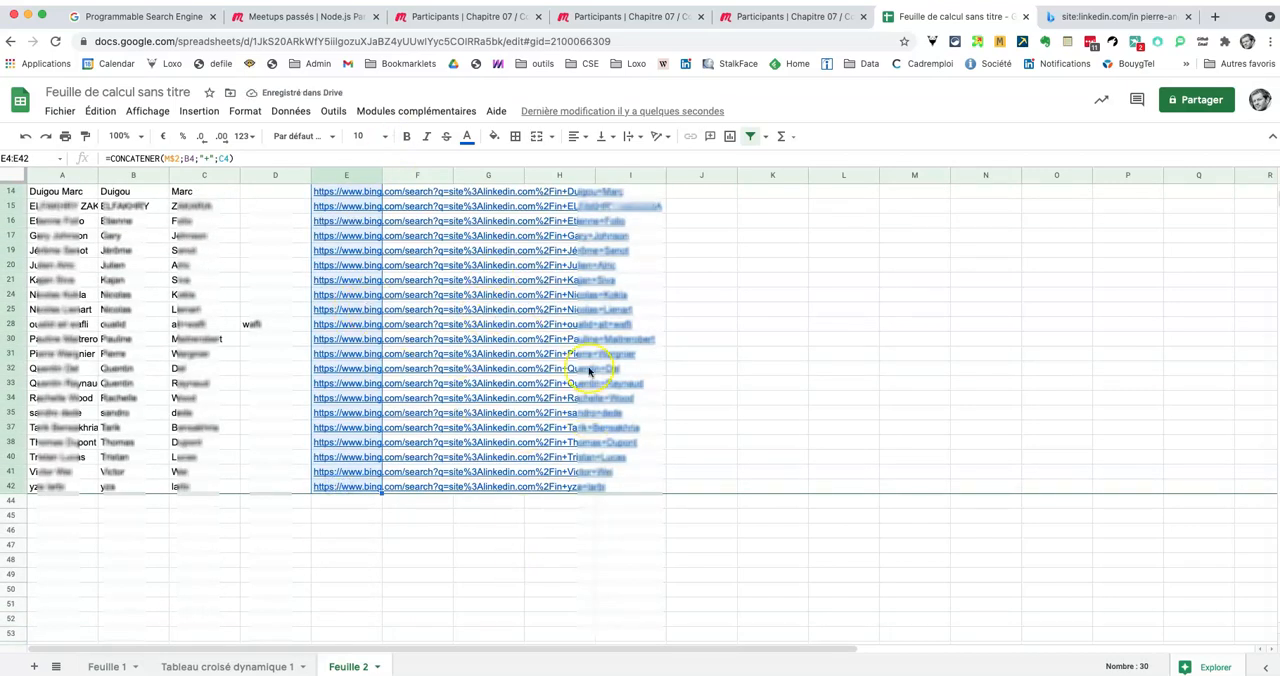
pyautogui.scroll(5, 589, 371)
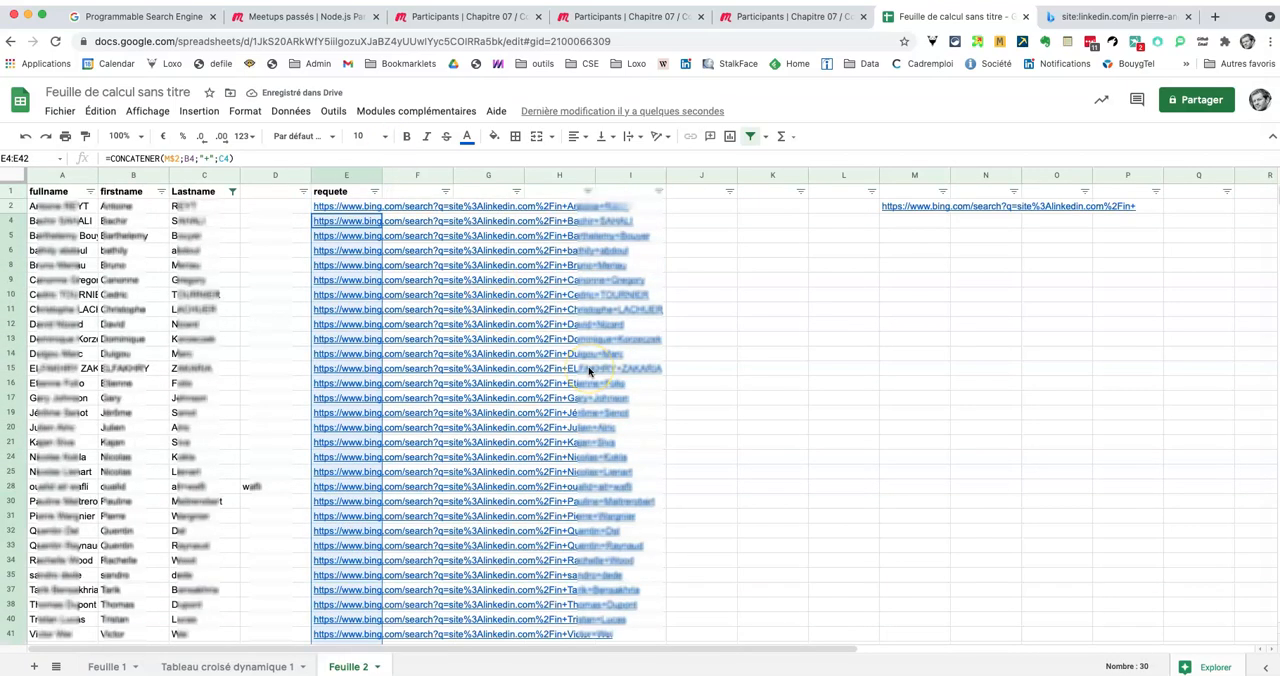
# Step: Select and copy the search URLs in E2:E10
pyautogui.click(328, 205)
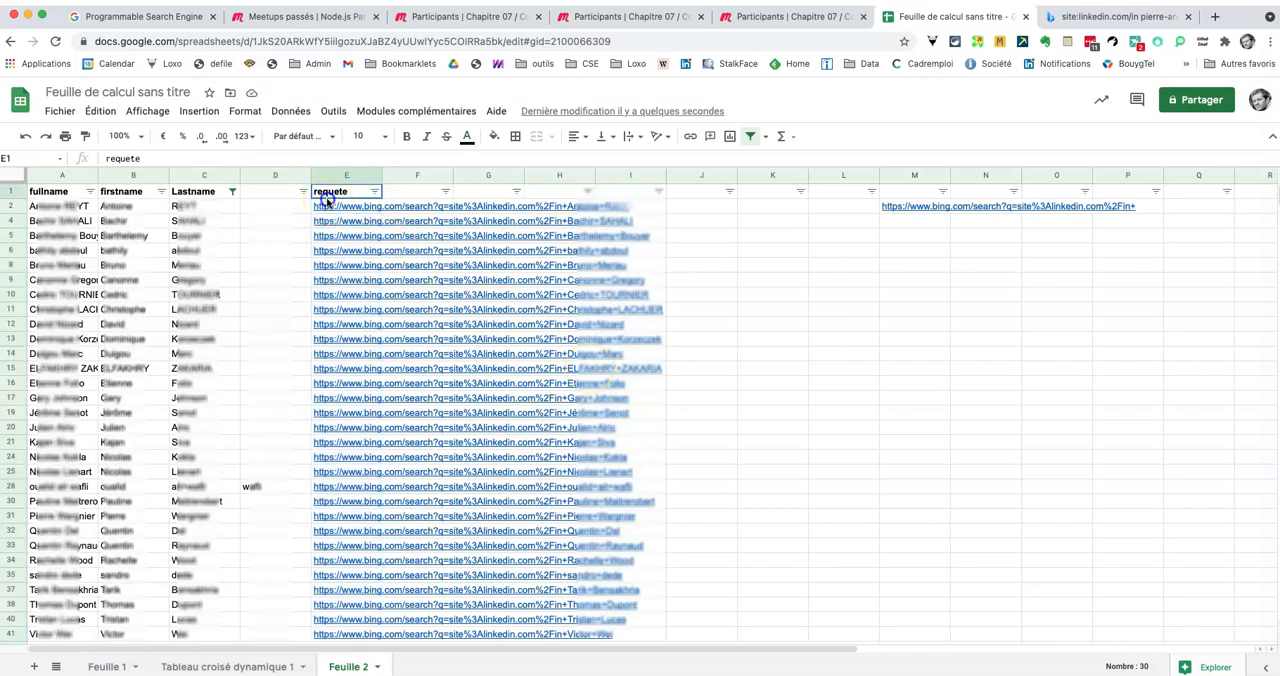
pyautogui.keyDown('shift'); pyautogui.click(338, 460); pyautogui.keyUp('shift')
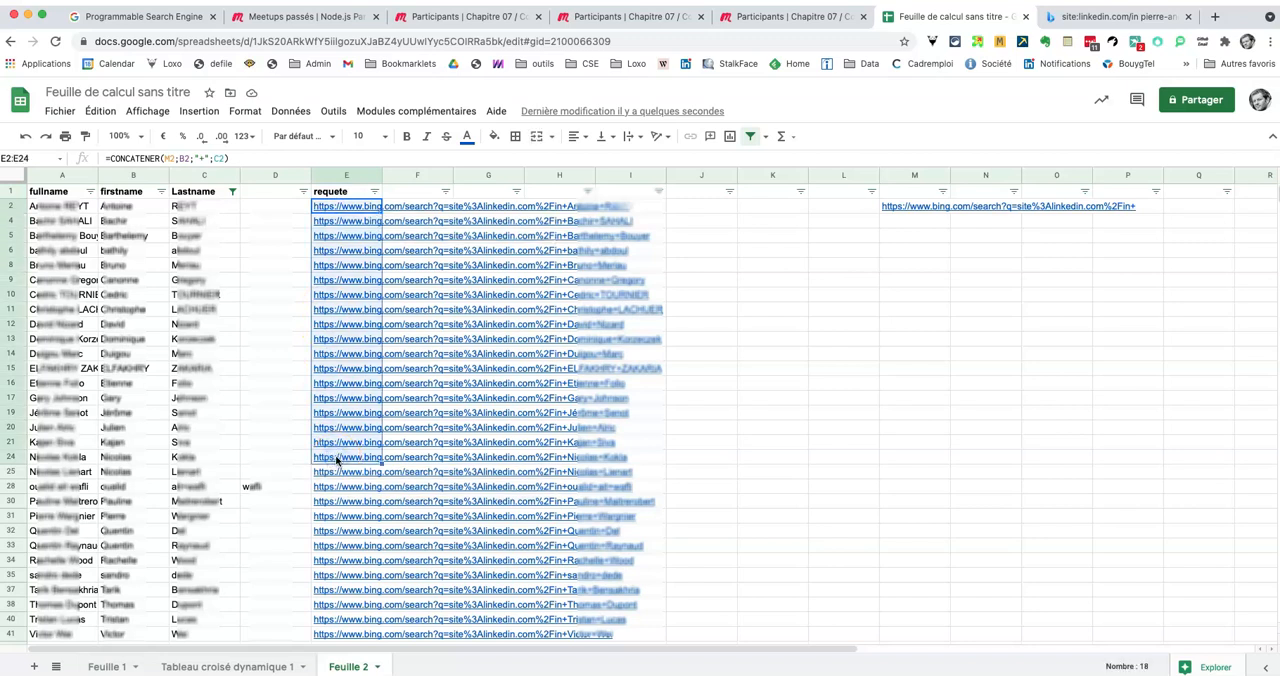
pyautogui.click(347, 206)
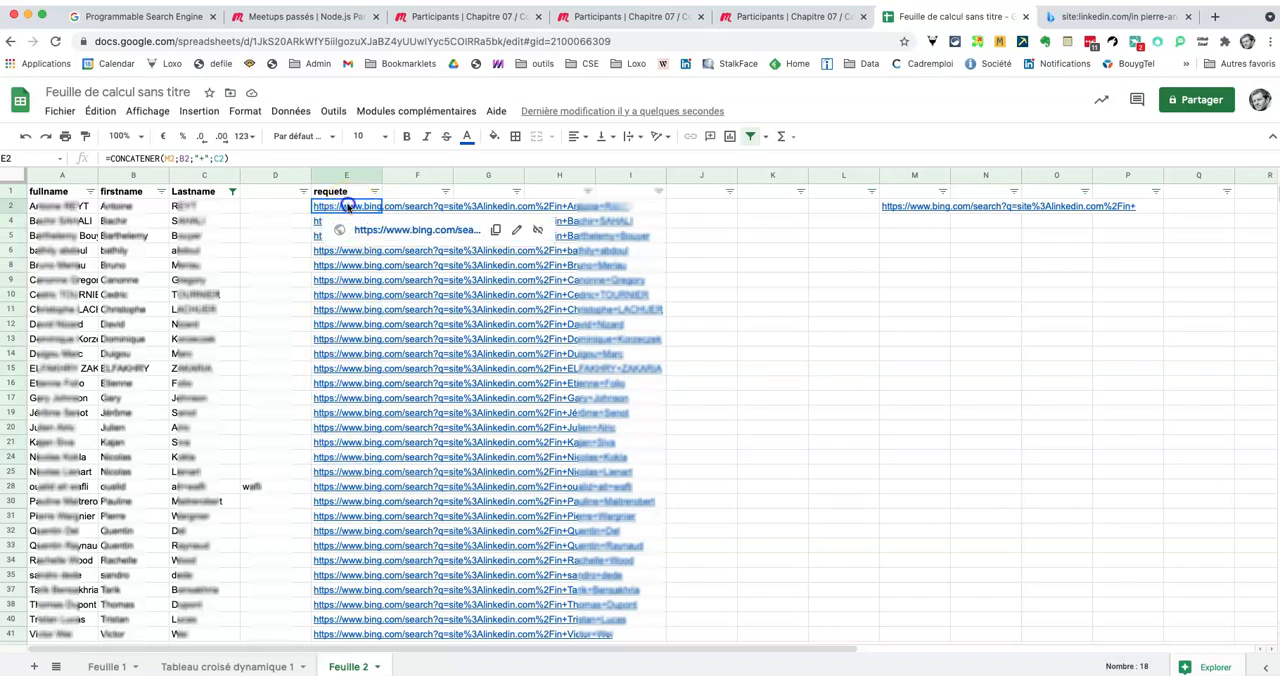
pyautogui.keyDown('shift'); pyautogui.click(336, 297); pyautogui.keyUp('shift')
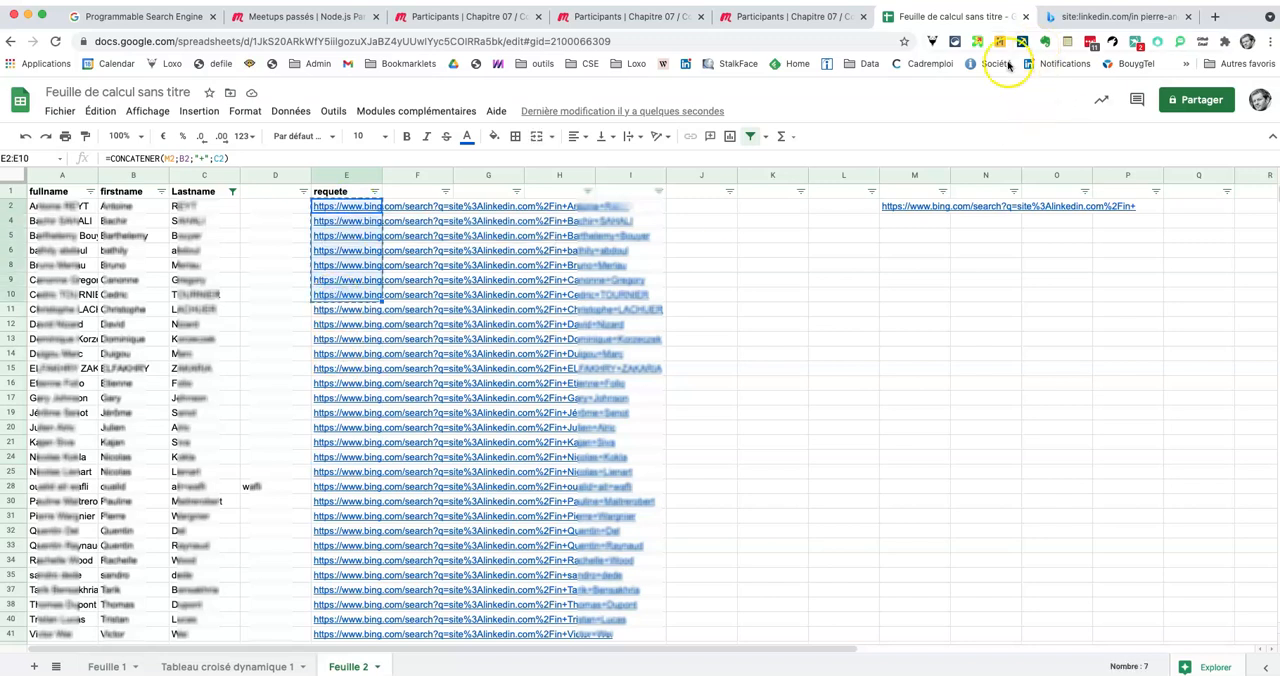
# Step: Paste the copied URLs into the Multiple URL Opener extension and open them all in browser tabs
pyautogui.click(980, 42)
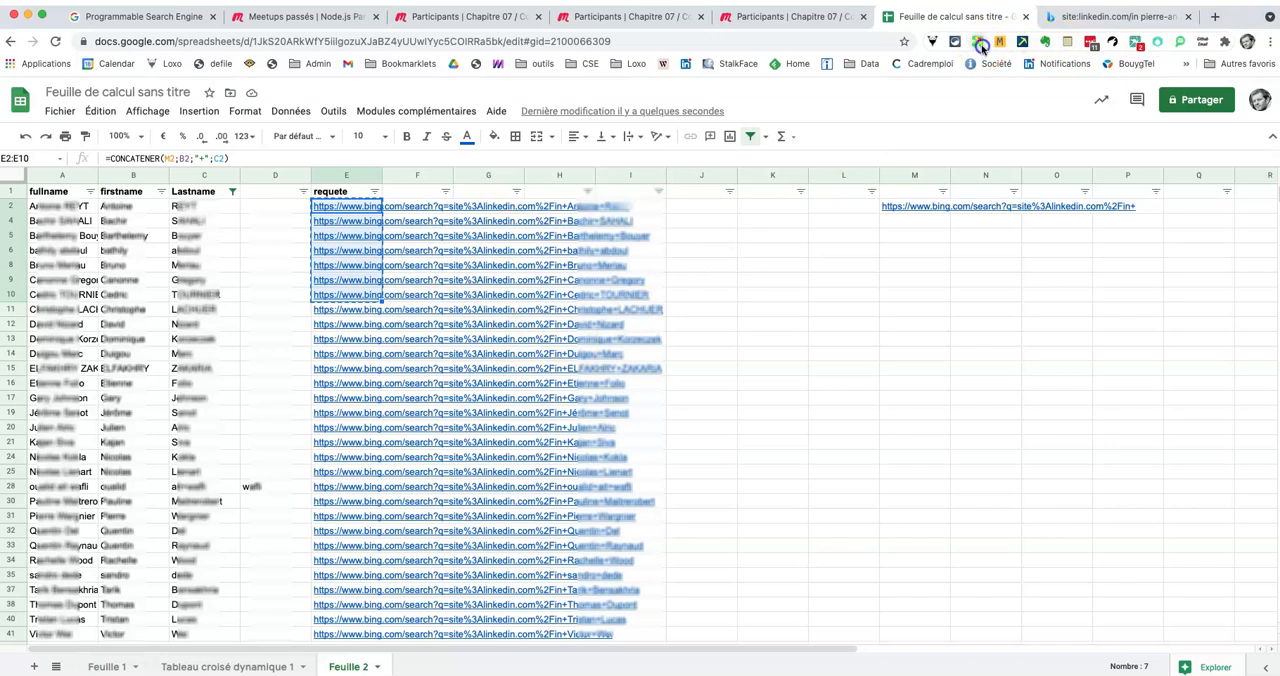
pyautogui.click(637, 280)
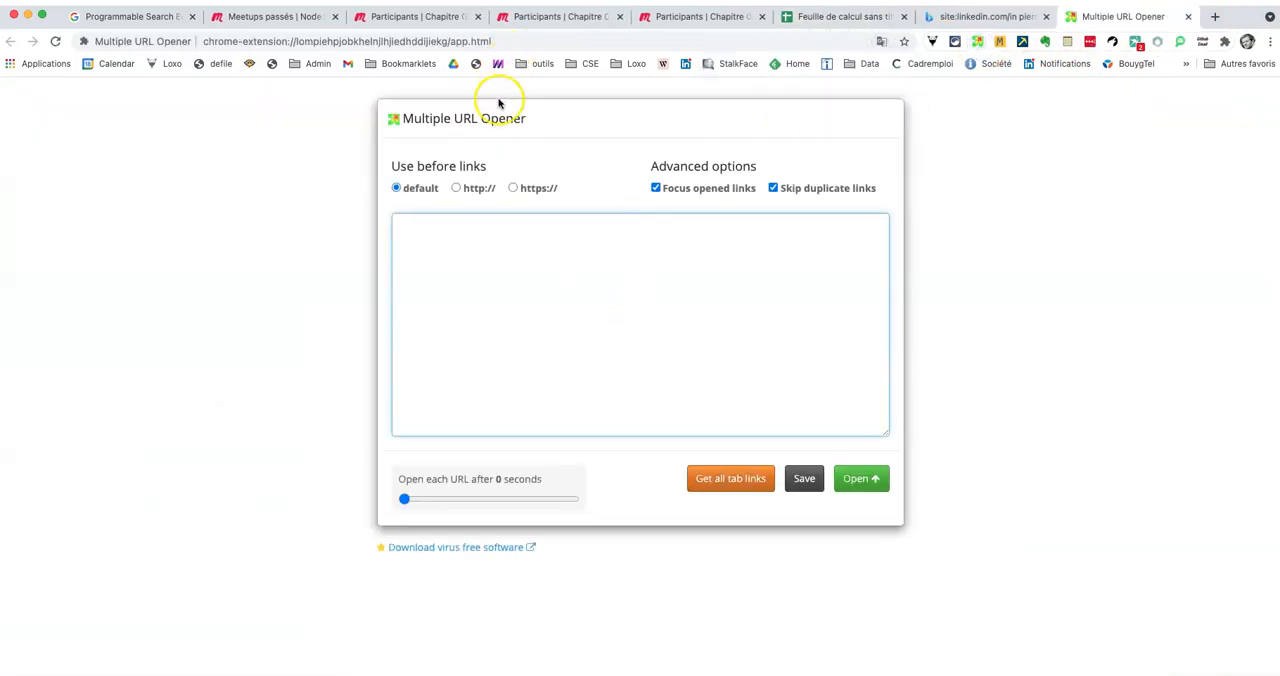
pyautogui.press('super+v')
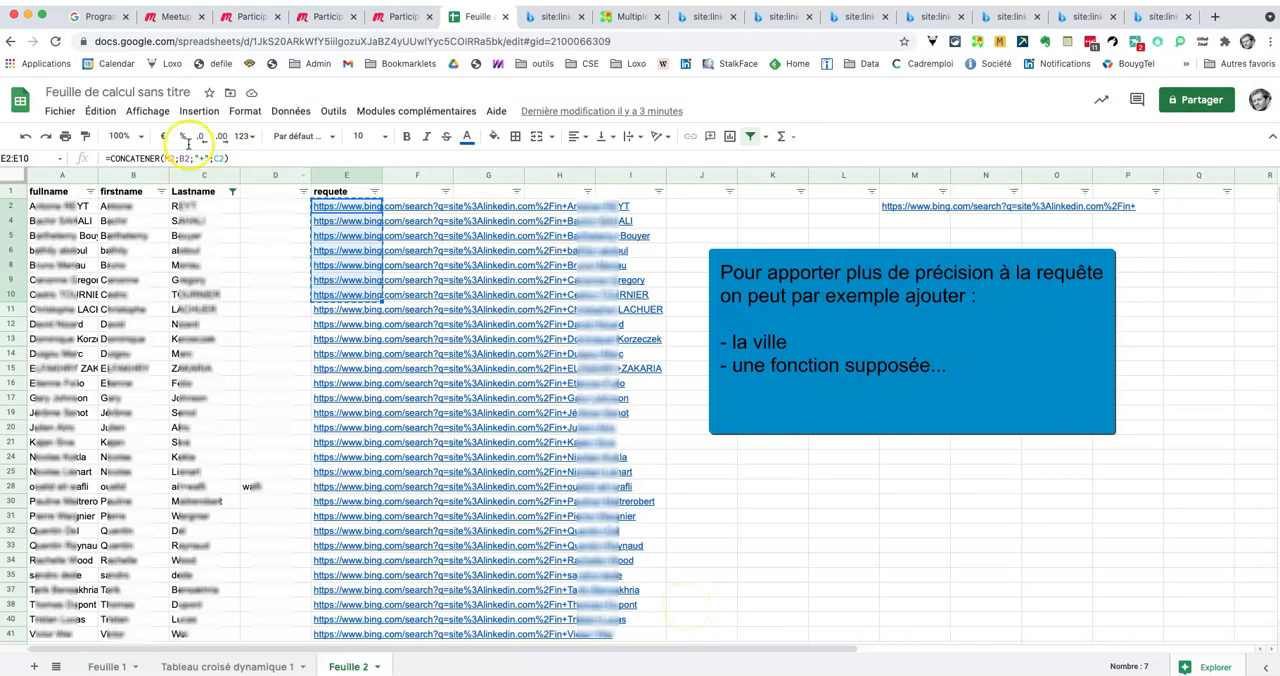
# Step: Append the city to the E2 search formula so it reads =CONCATENER(M2;B2;"+";C2;"+";"paris")
pyautogui.click(224, 157)
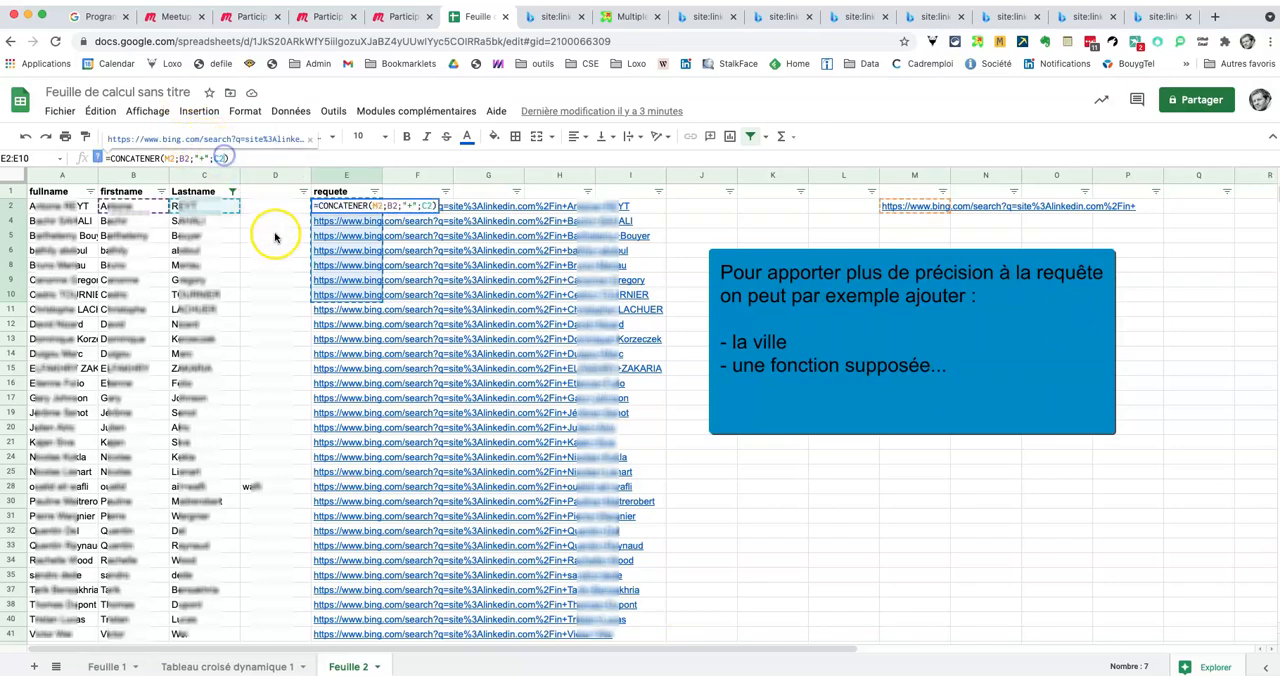
pyautogui.write('; ')
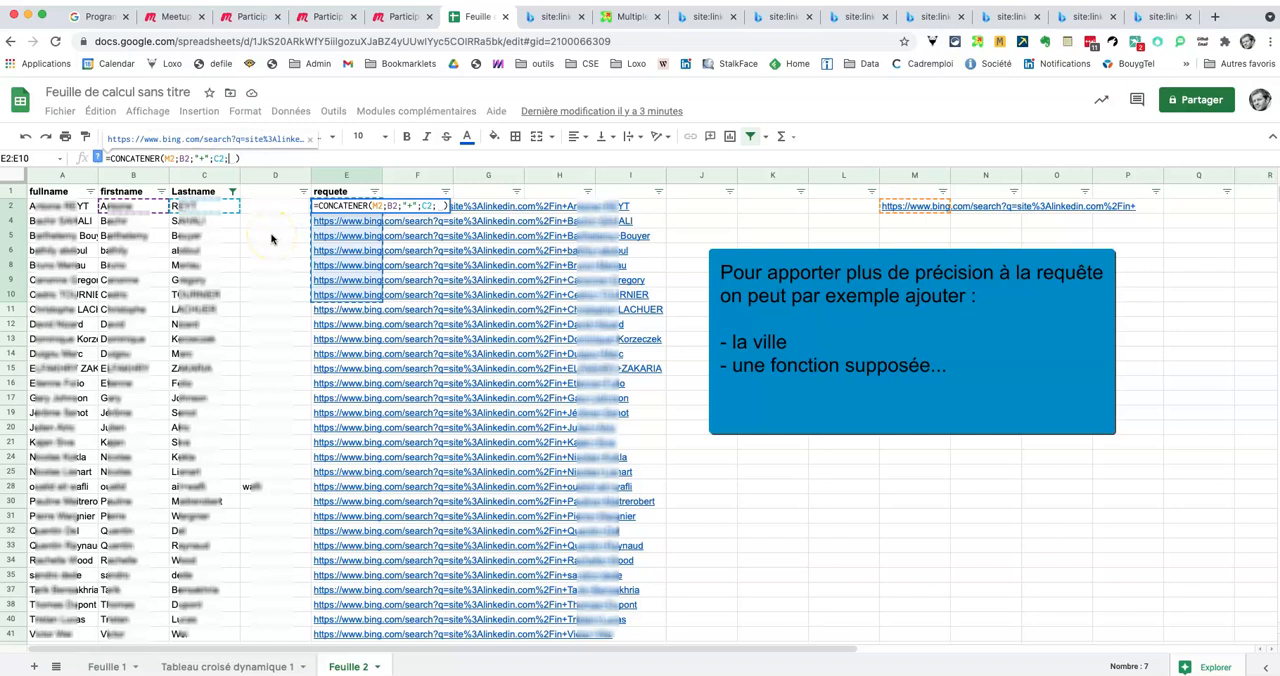
pyautogui.write('"')
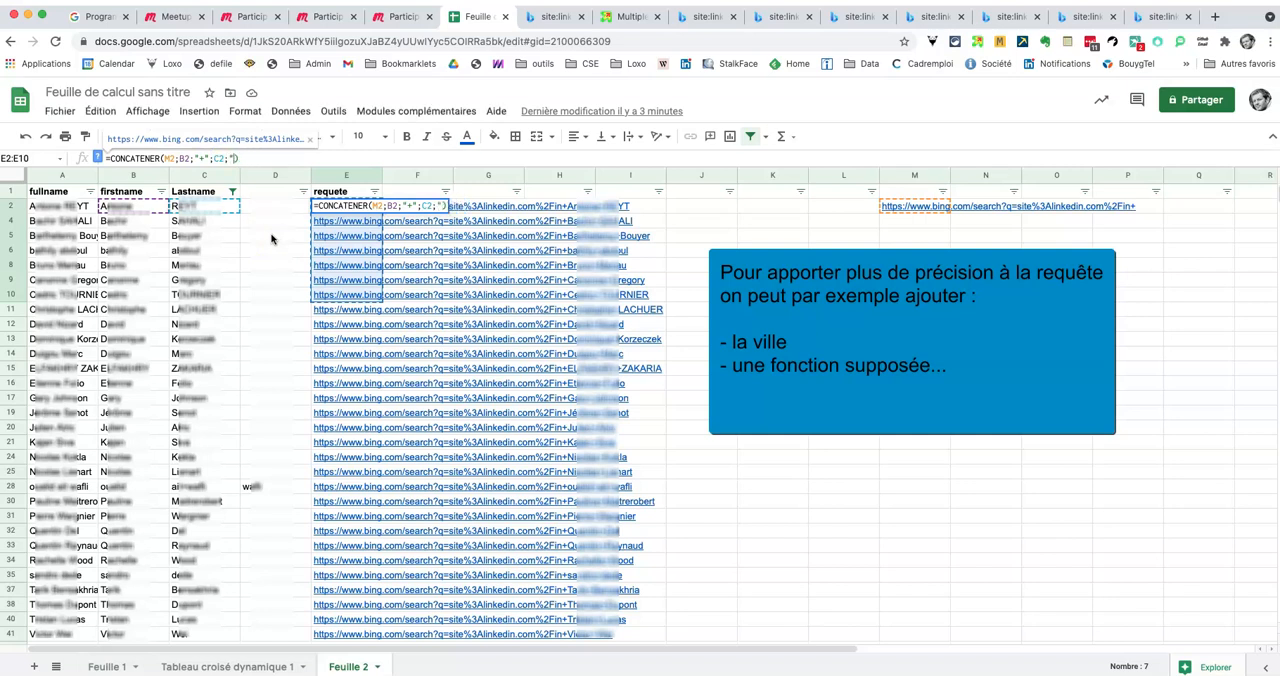
pyautogui.write('+";"parie')
pyautogui.press('BackSpace')
pyautogui.write('s"')
pyautogui.press('Return')
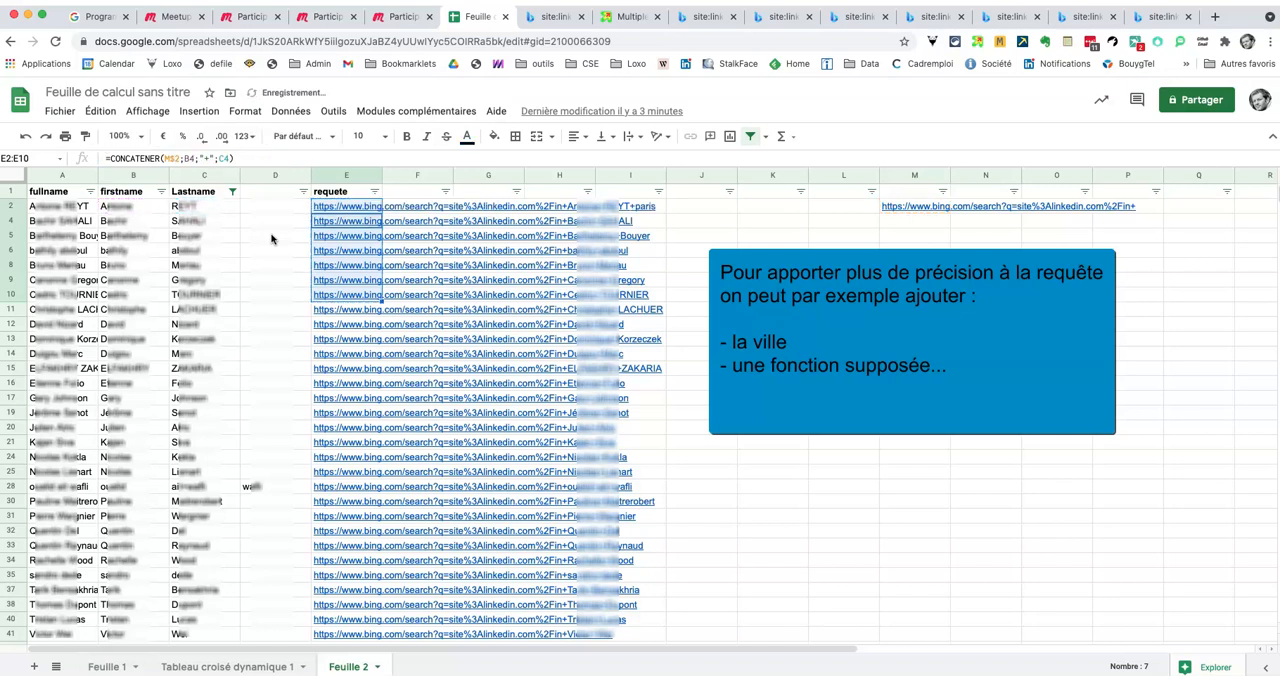
# Step: Open the E2 search link to review its Bing results, and return to the spreadsheet after viewing the Conférences 04@Doctrine attendee page on Meetup
pyautogui.click(386, 206)
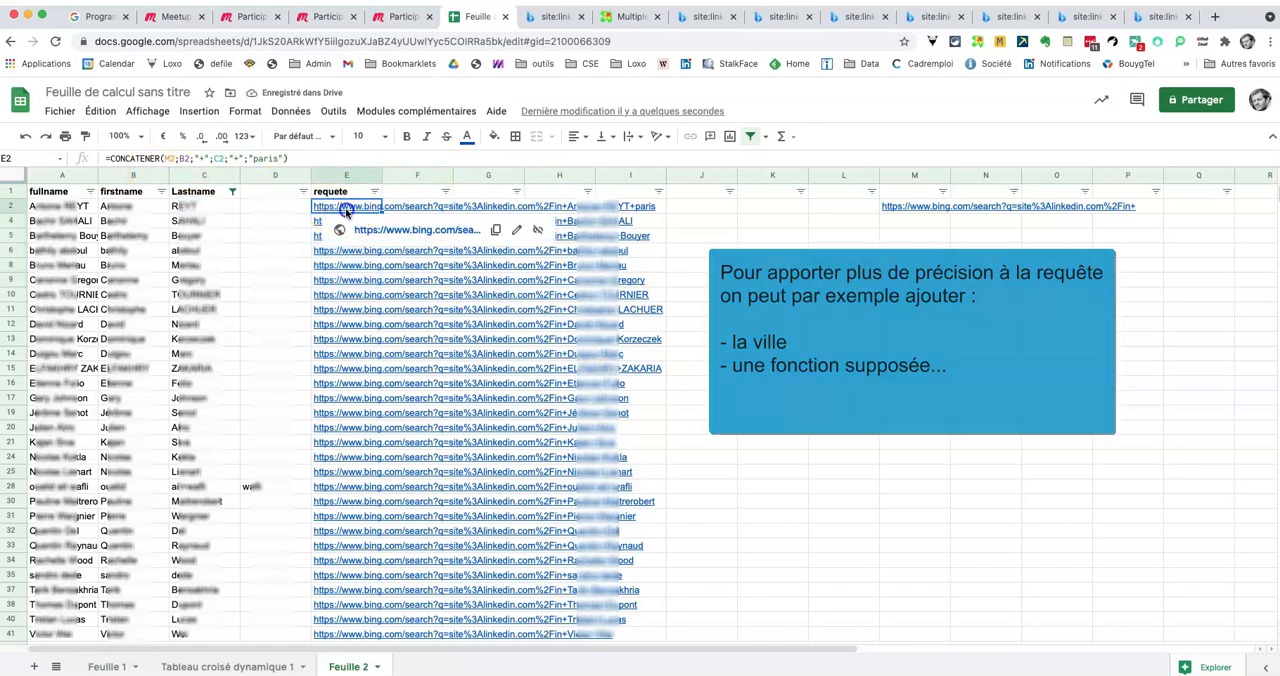
pyautogui.click(370, 233)
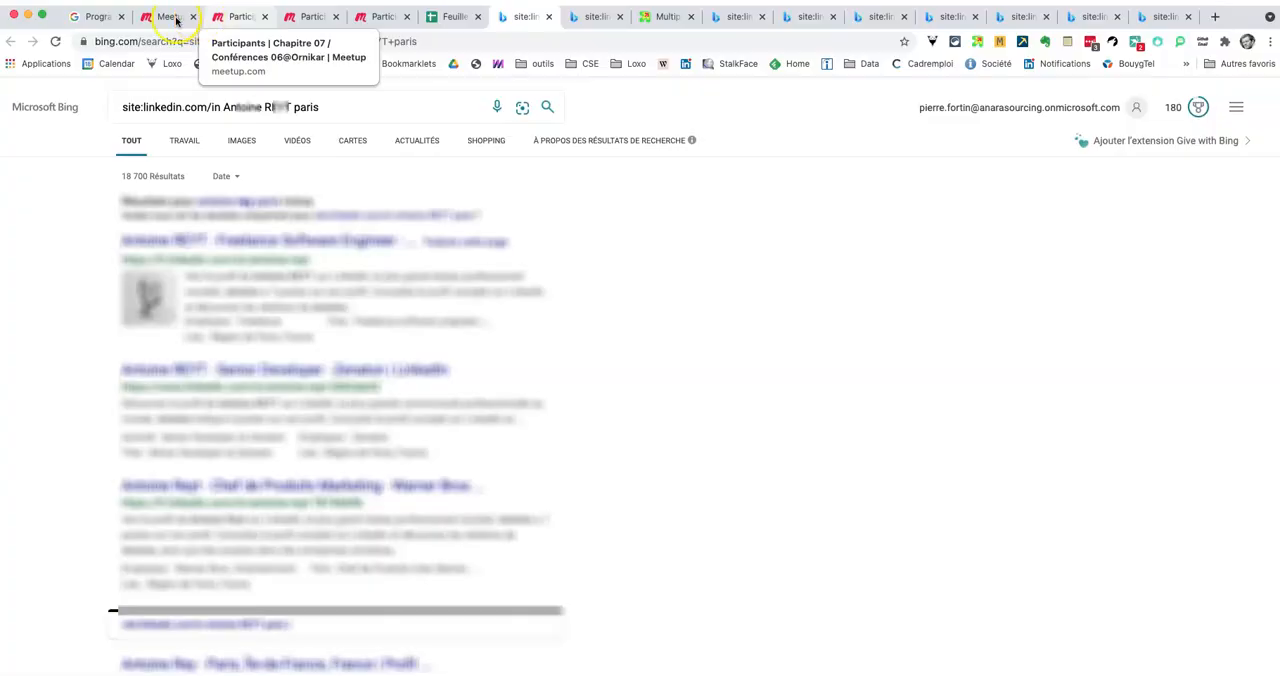
pyautogui.click(378, 16)
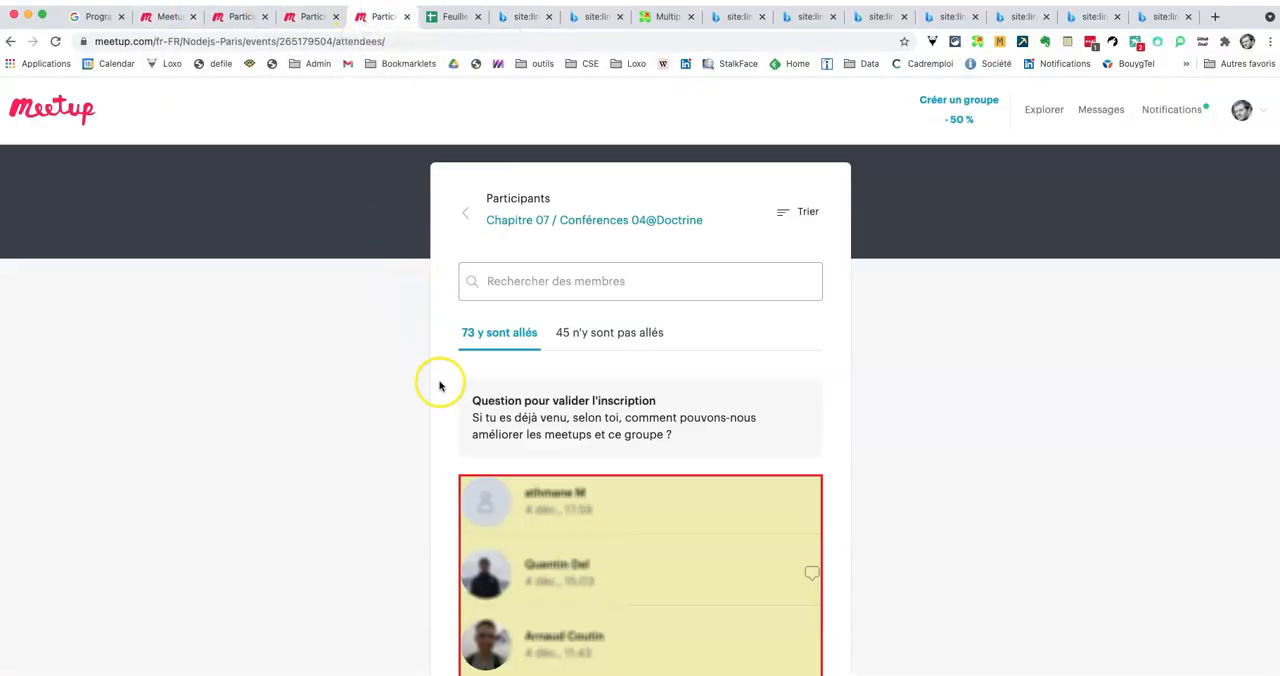
pyautogui.click(440, 18)
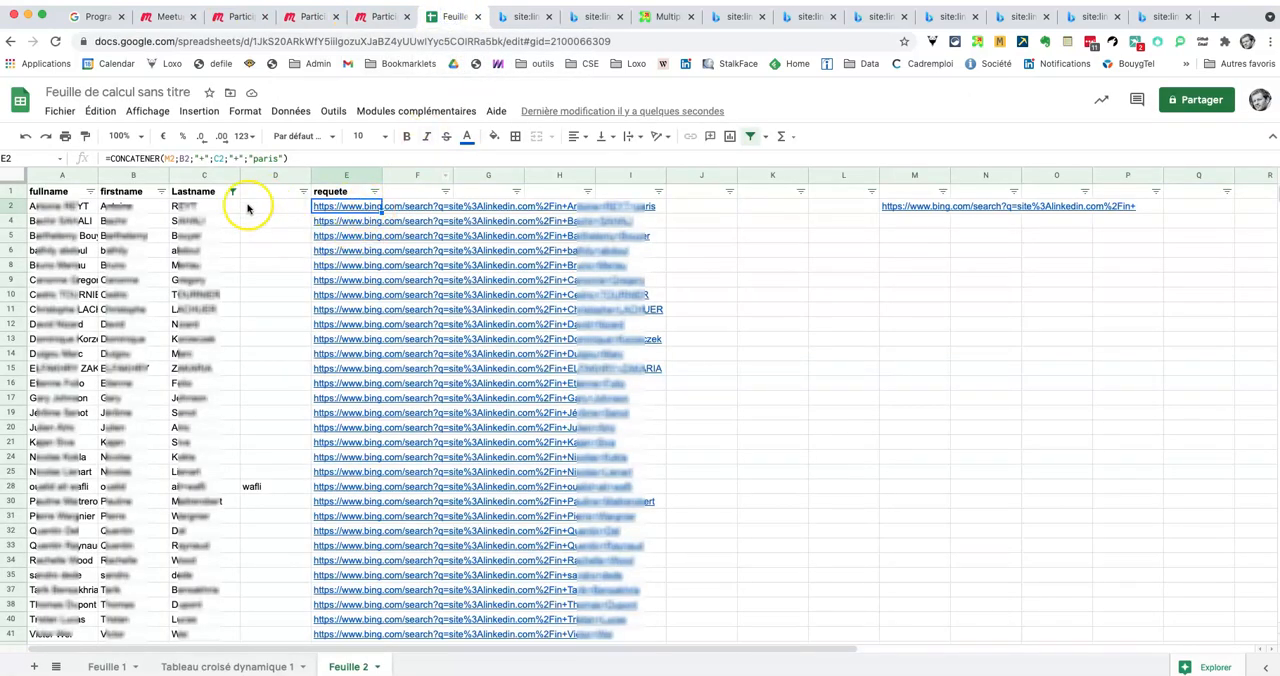